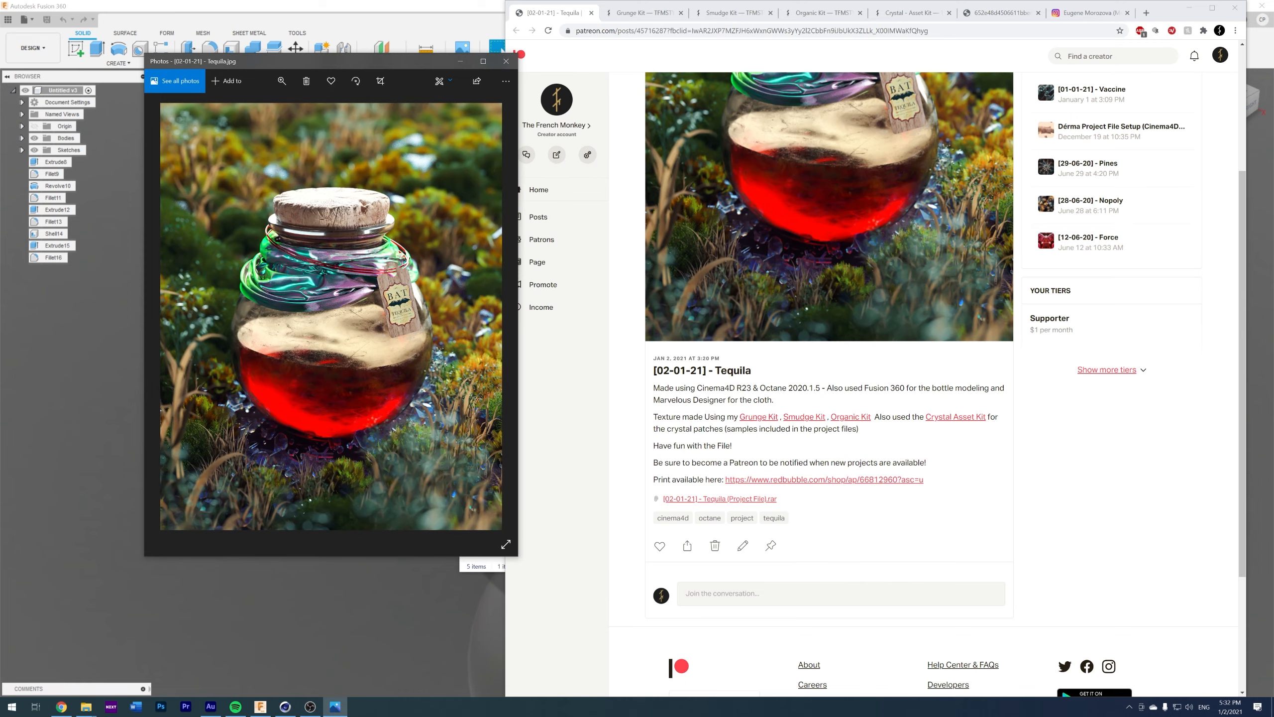
# - Look through the Tequila project post on Patreon, including its description, texture kit links and project file attachment
pyautogui.scroll(4, 898, 367)
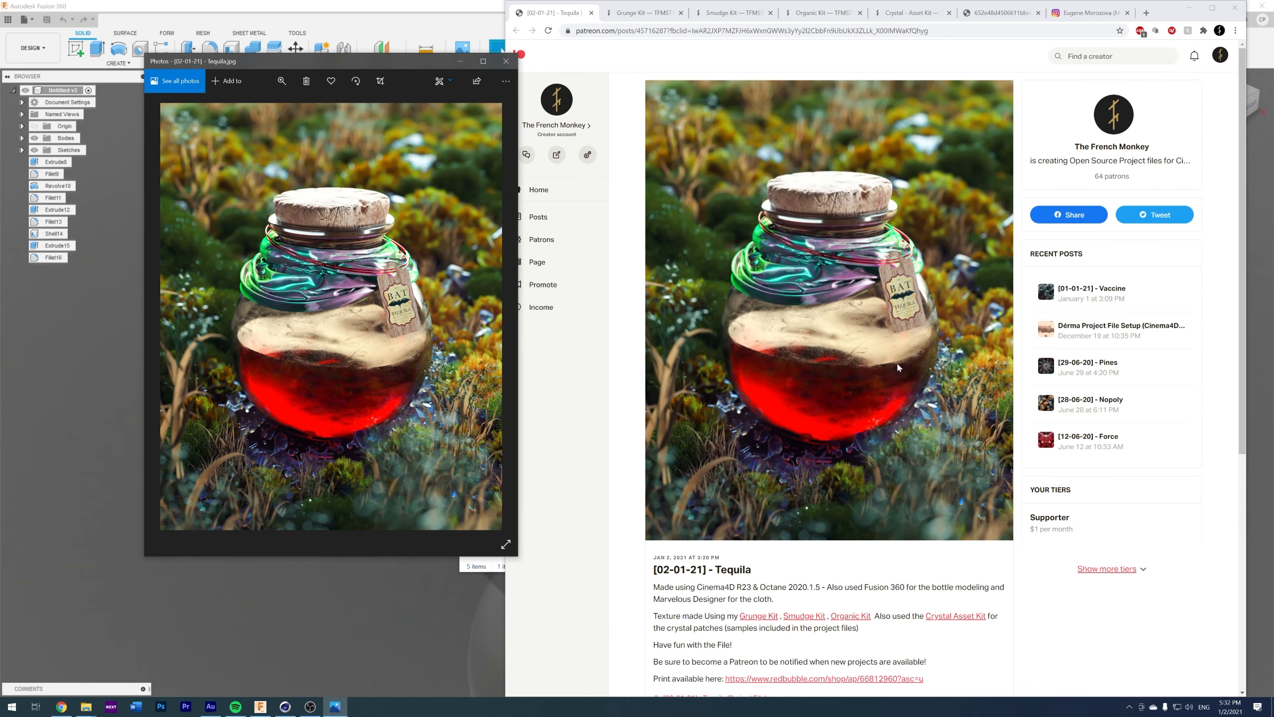
pyautogui.scroll(-7, 861, 337)
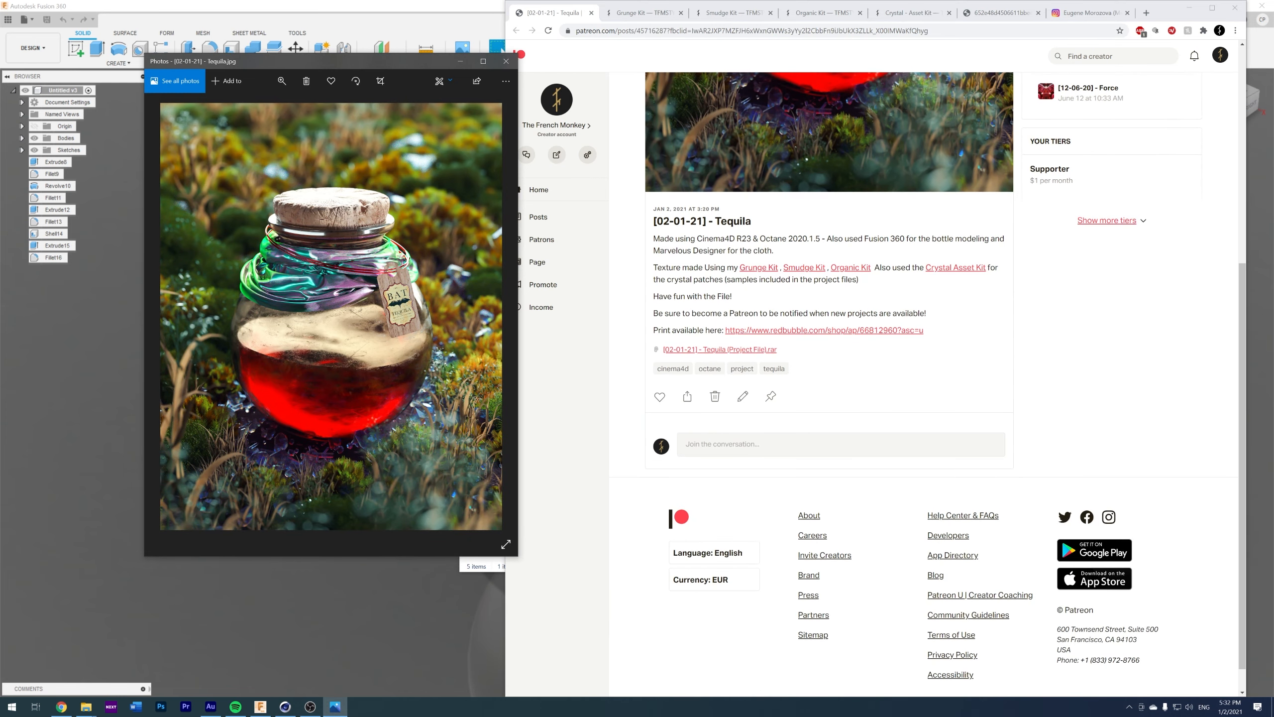
pyautogui.scroll(2, 852, 312)
pyautogui.moveTo(662, 339); pyautogui.dragTo(817, 351)
pyautogui.click(816, 351)
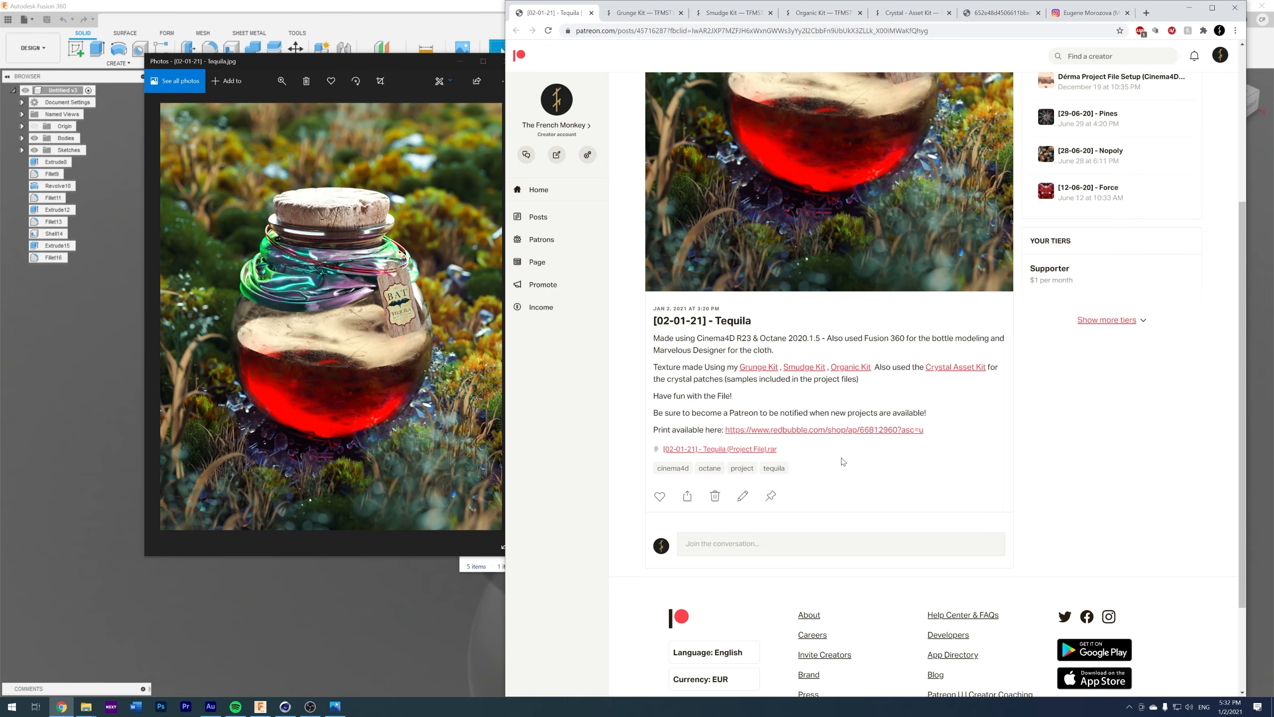
pyautogui.scroll(5, 842, 461)
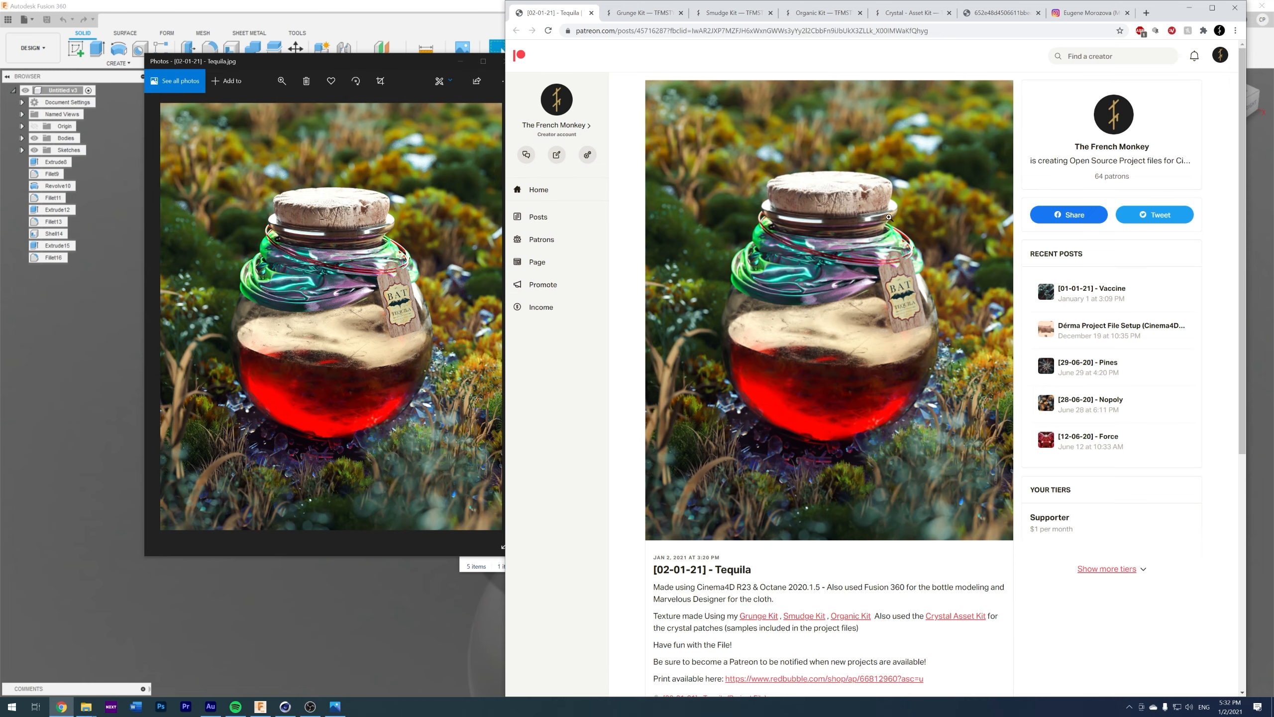
# - Compare the bottle reference painting with the finished Tequila render and browse the original artist's Instagram gallery
pyautogui.click(1085, 15)
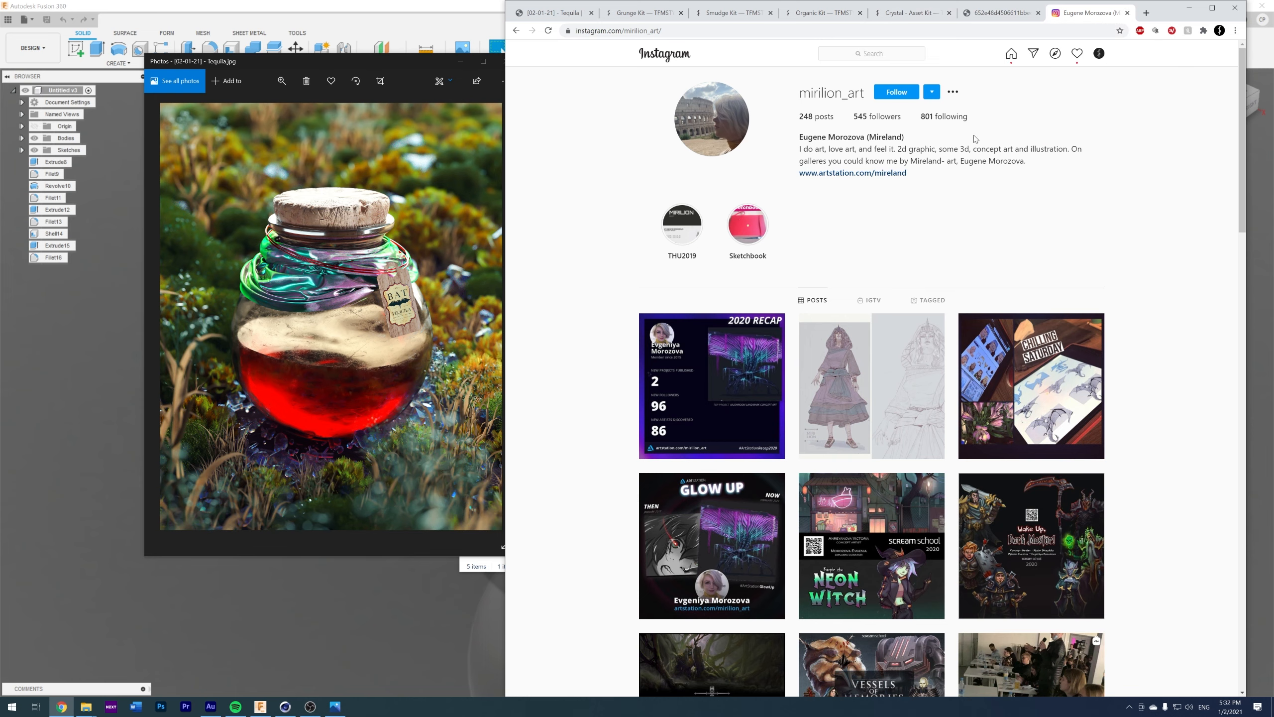
pyautogui.click(1000, 15)
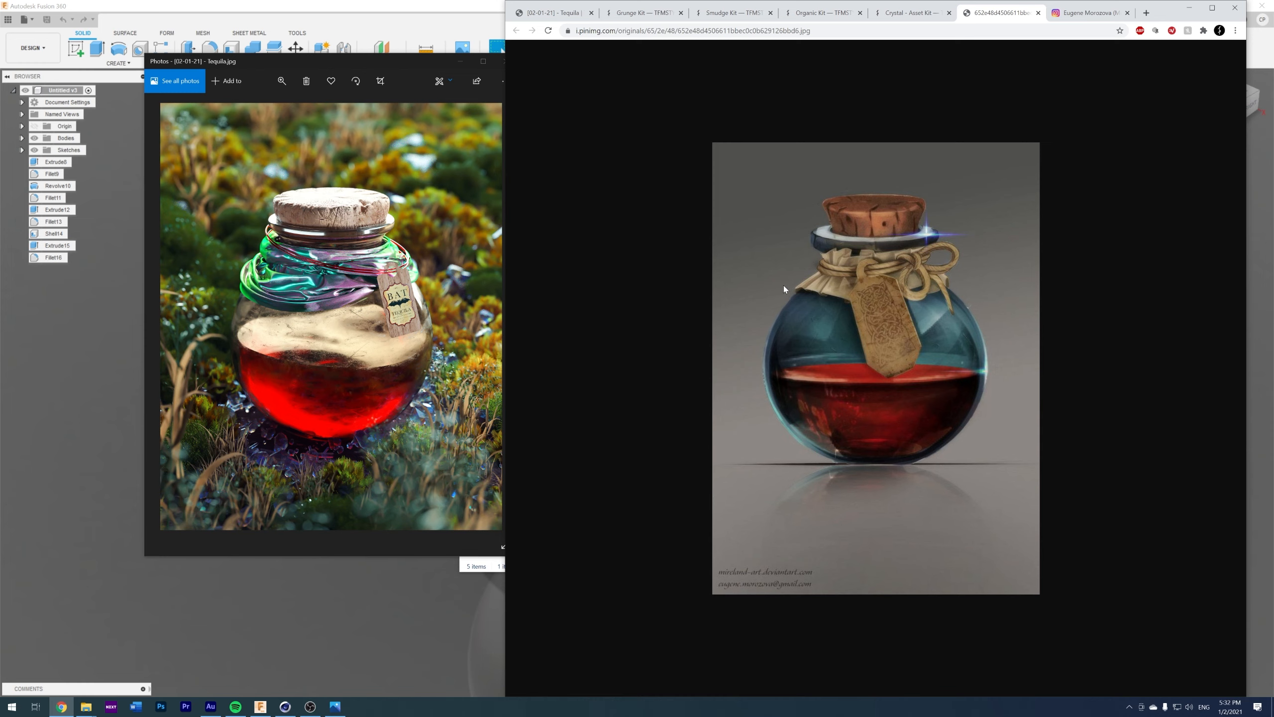
pyautogui.moveTo(394, 62); pyautogui.dragTo(573, 96)
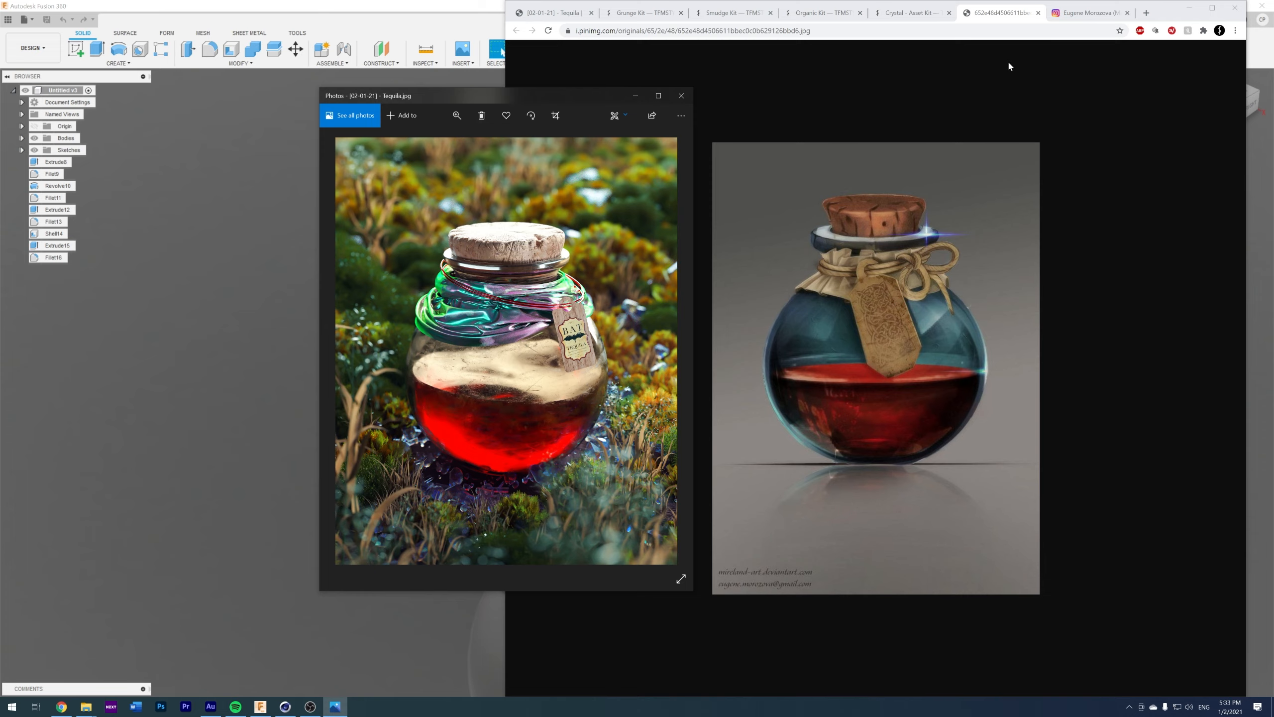
pyautogui.click(1086, 12)
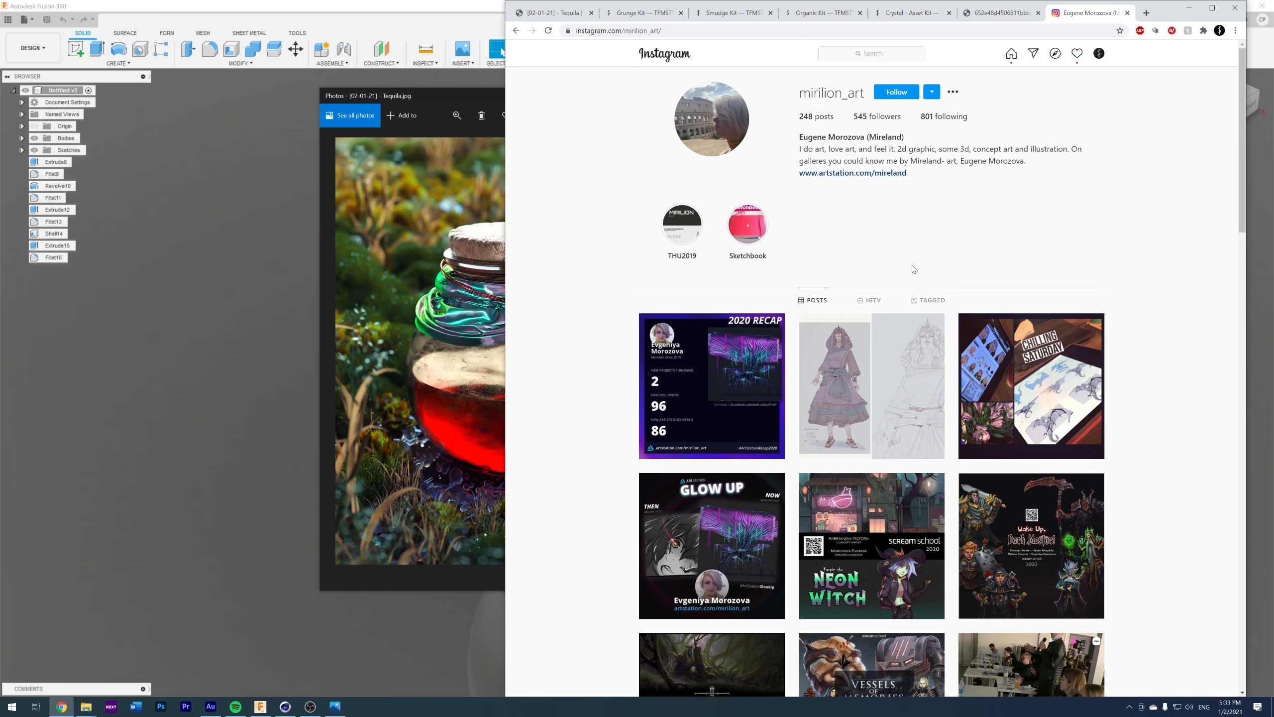
pyautogui.scroll(-12, 912, 265)
pyautogui.scroll(12, 913, 265)
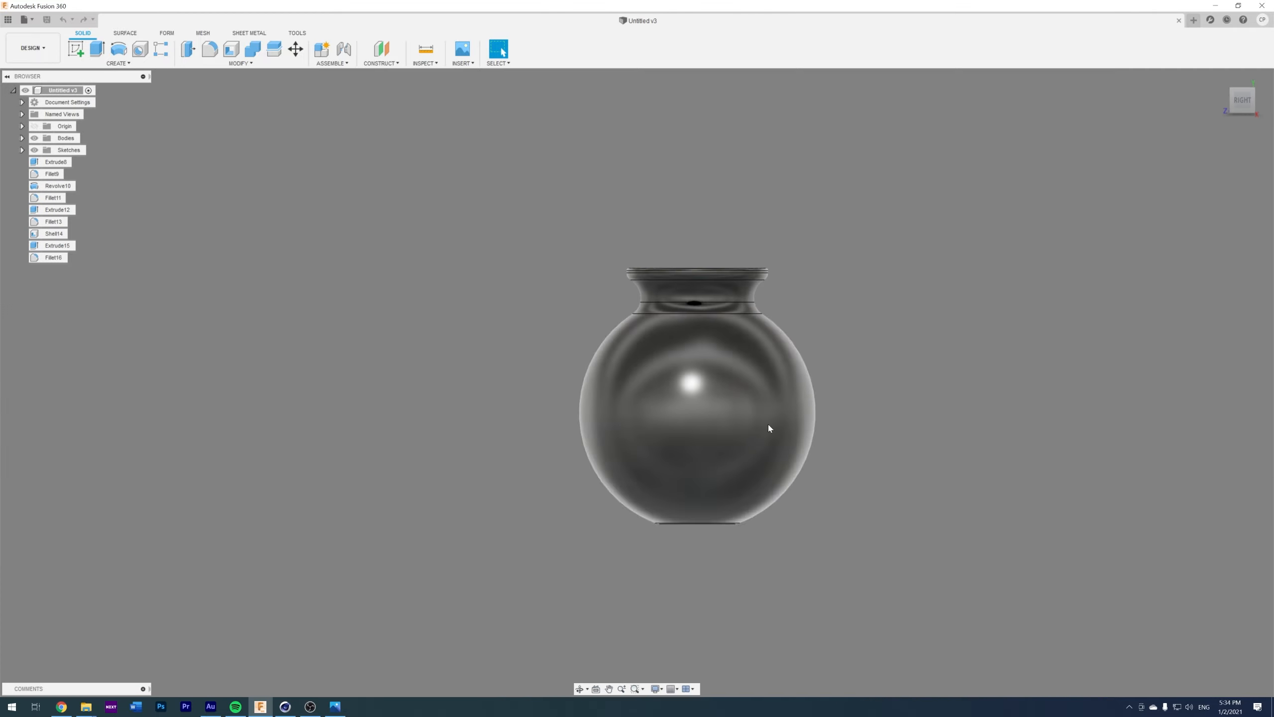
# - Hide the existing bottle bodies, Body2 and Body4, to clear the workspace
pyautogui.scroll(4, 681, 429)
pyautogui.keyDown('shift'); pyautogui.moveTo(850, 301); pyautogui.dragTo(858, 273, button='middle'); pyautogui.keyUp('shift')
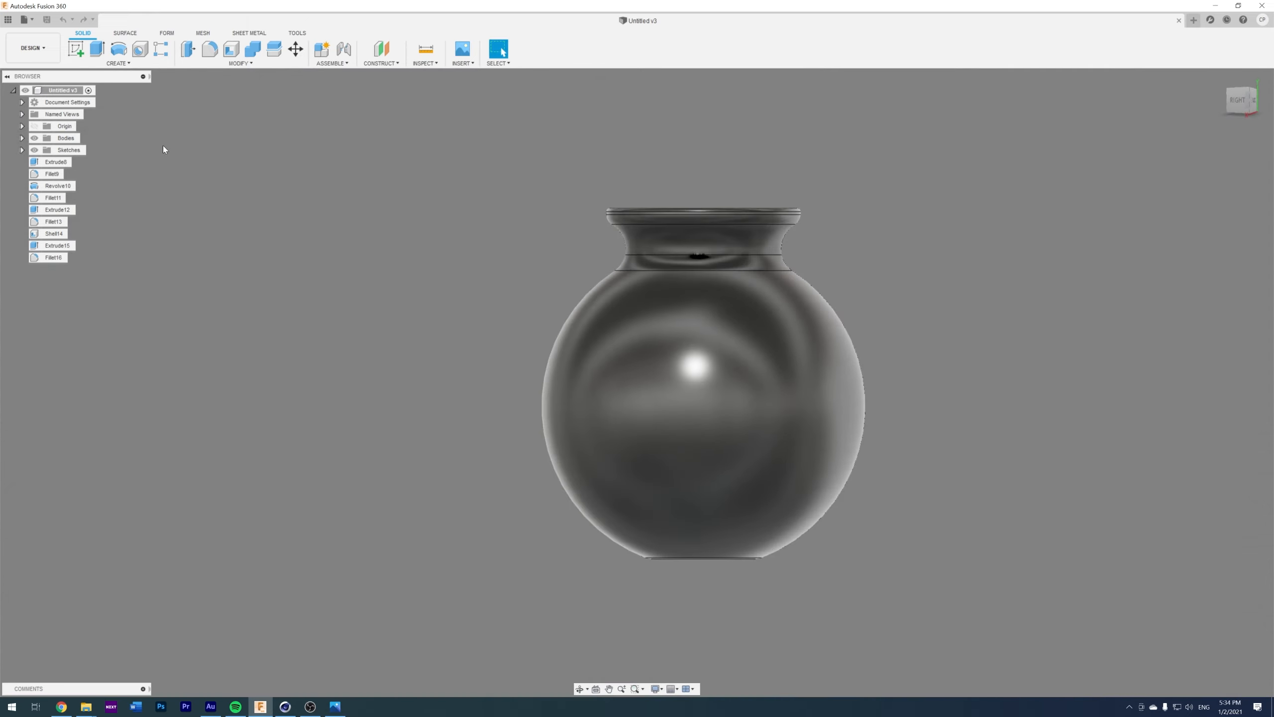
pyautogui.click(22, 138)
pyautogui.click(44, 162)
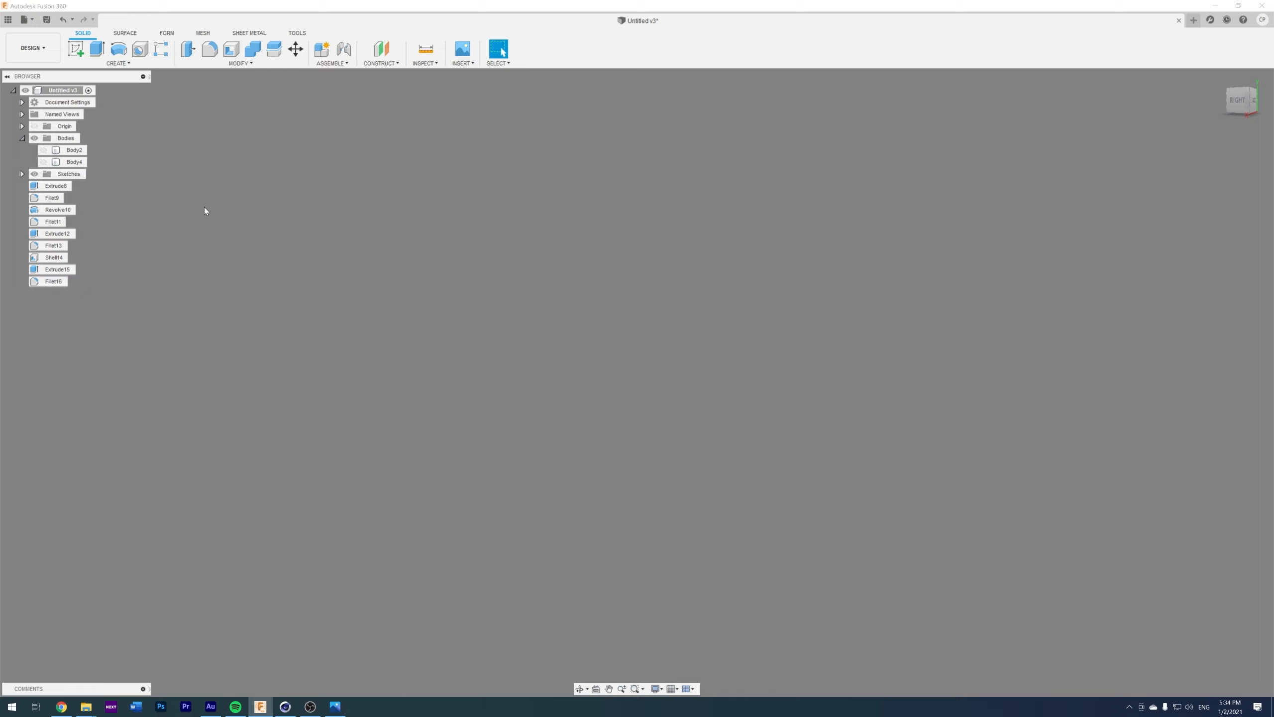
# - Sketch the bottle's outer half-profile with lines on the right-view plane, from about 7.5 cm up the vertical axis down to the origin
pyautogui.rightClick(654, 279)
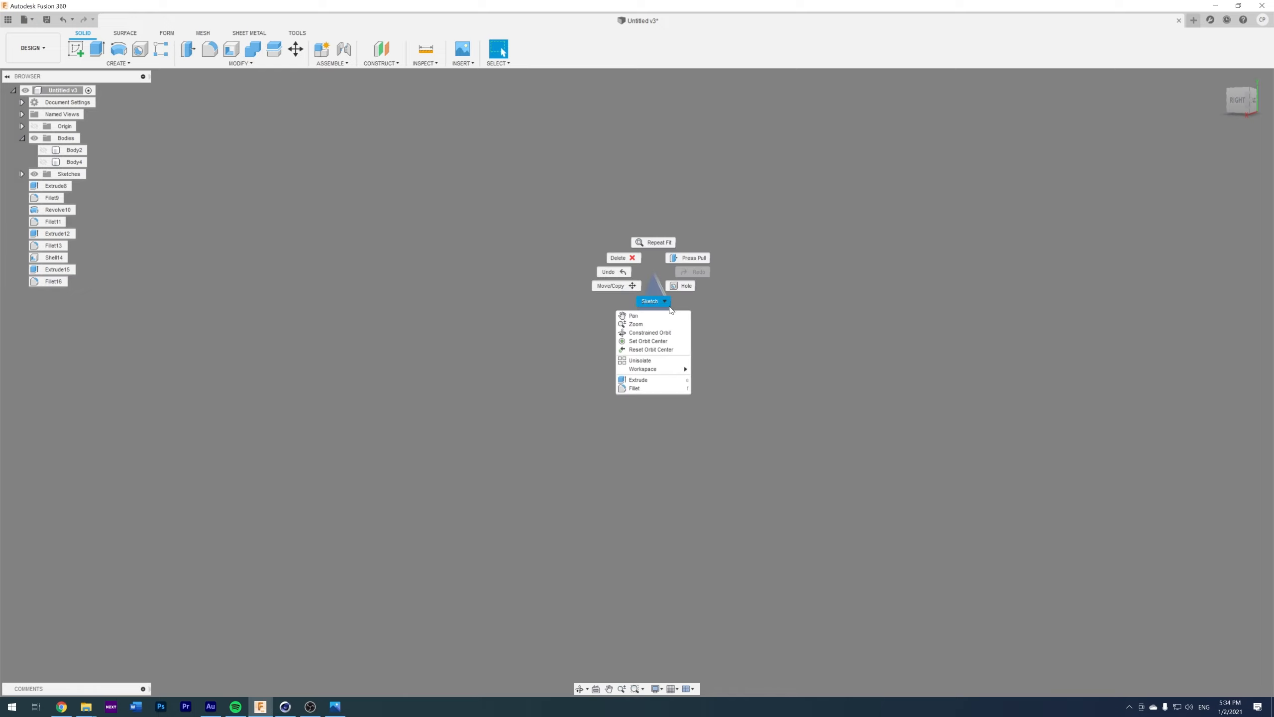
pyautogui.click(663, 300)
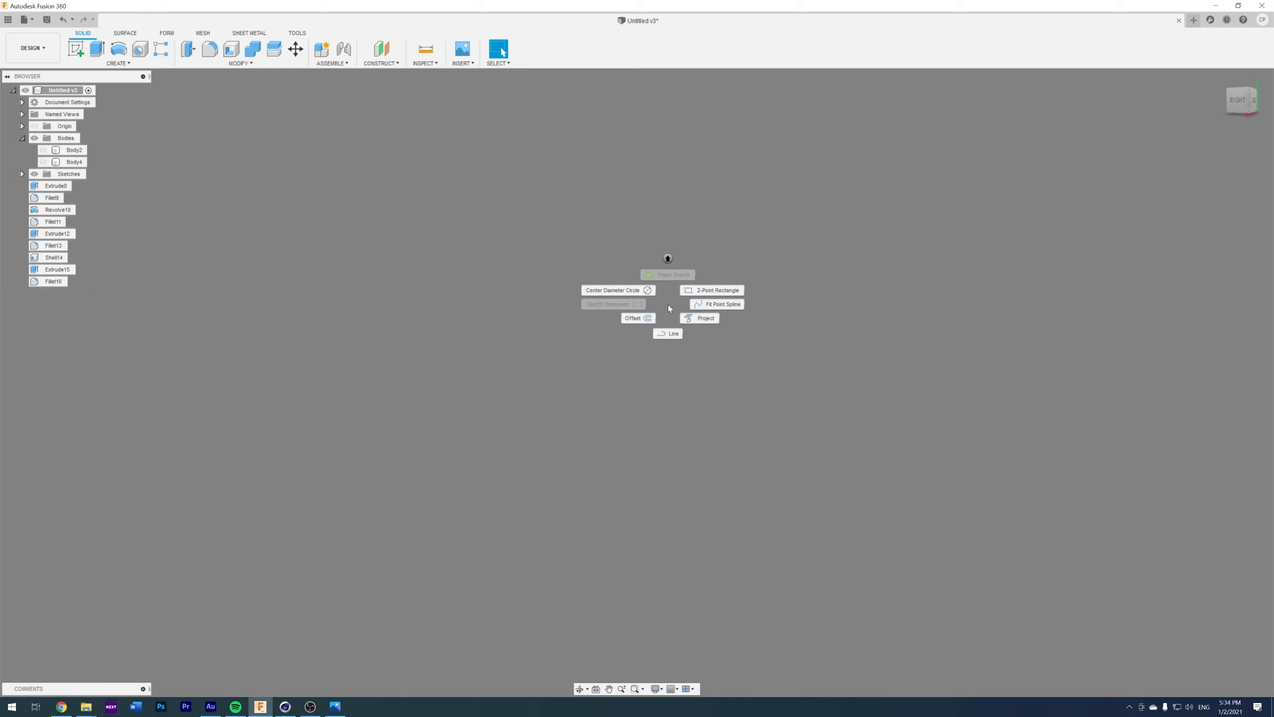
pyautogui.click(673, 334)
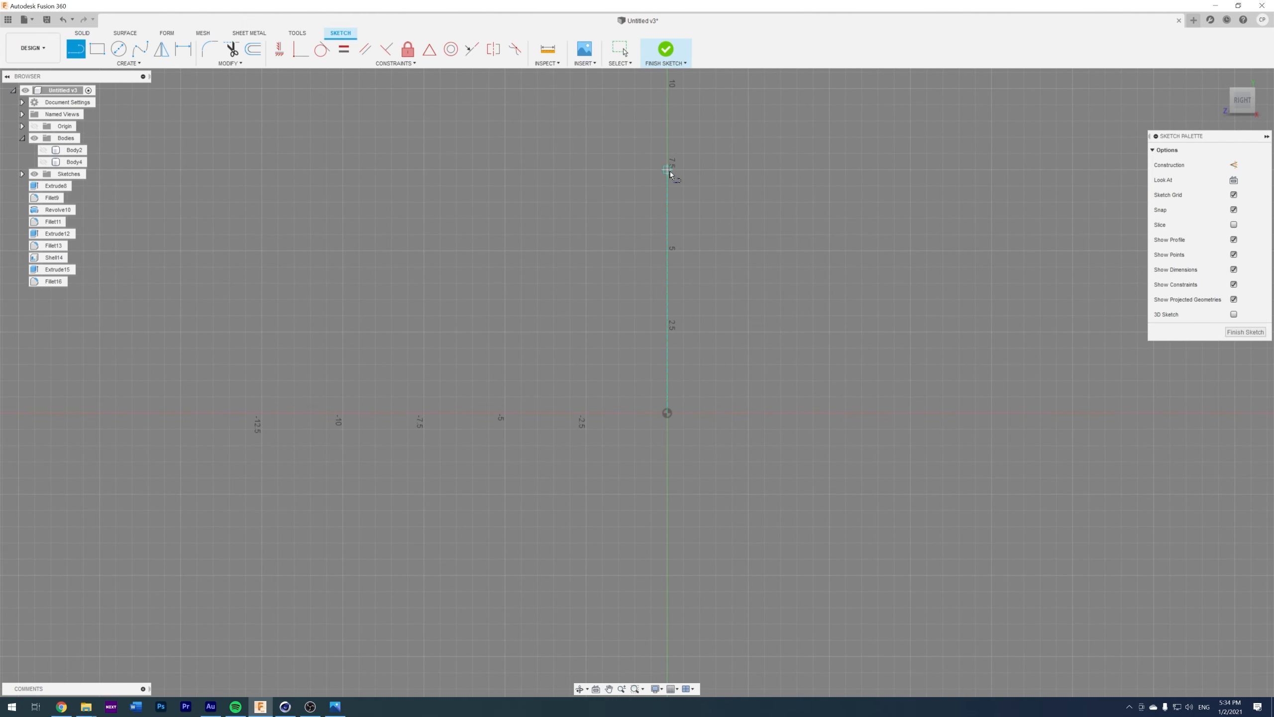
pyautogui.scroll(2, 670, 169)
pyautogui.click(666, 170)
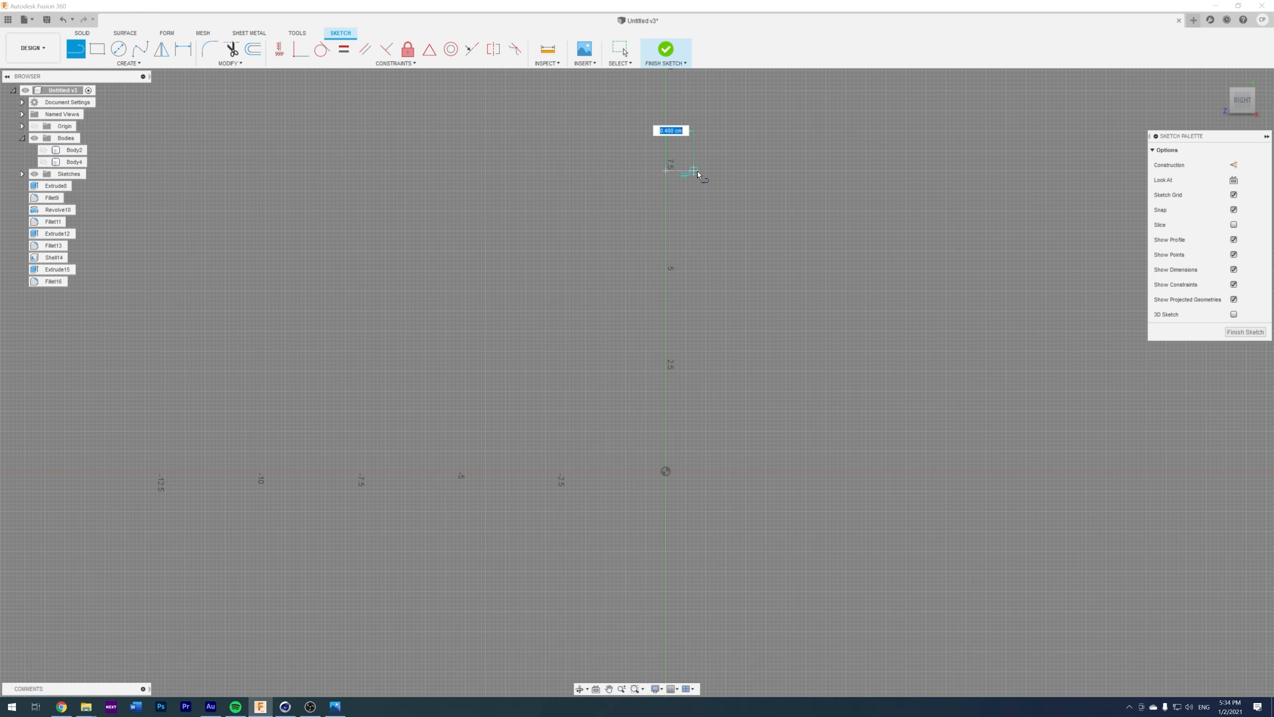
pyautogui.click(766, 171)
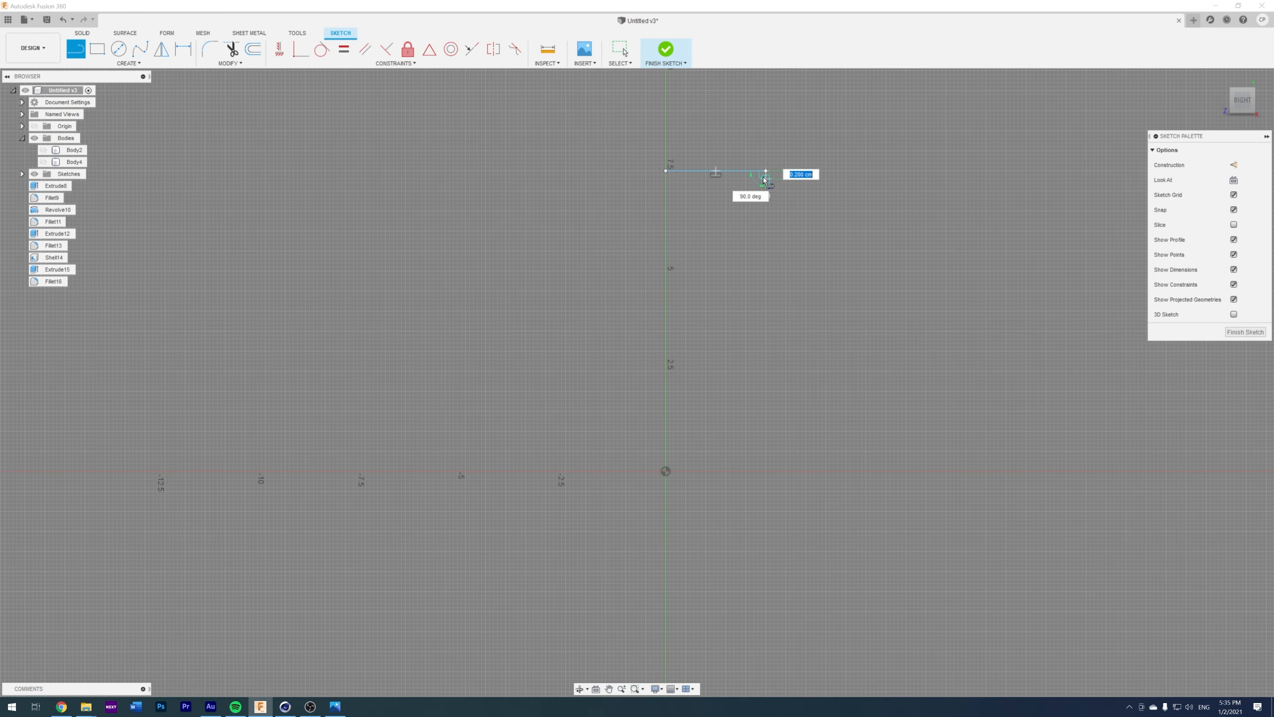
pyautogui.click(734, 203)
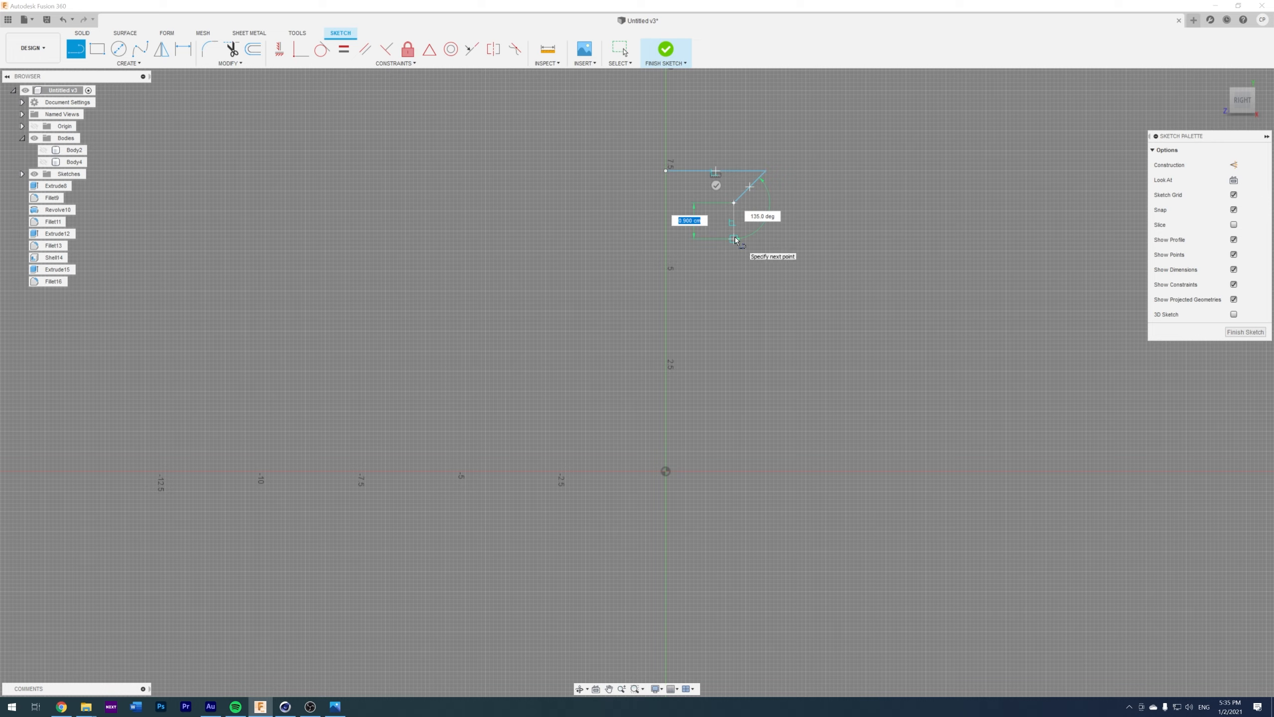
pyautogui.click(734, 239)
pyautogui.click(818, 302)
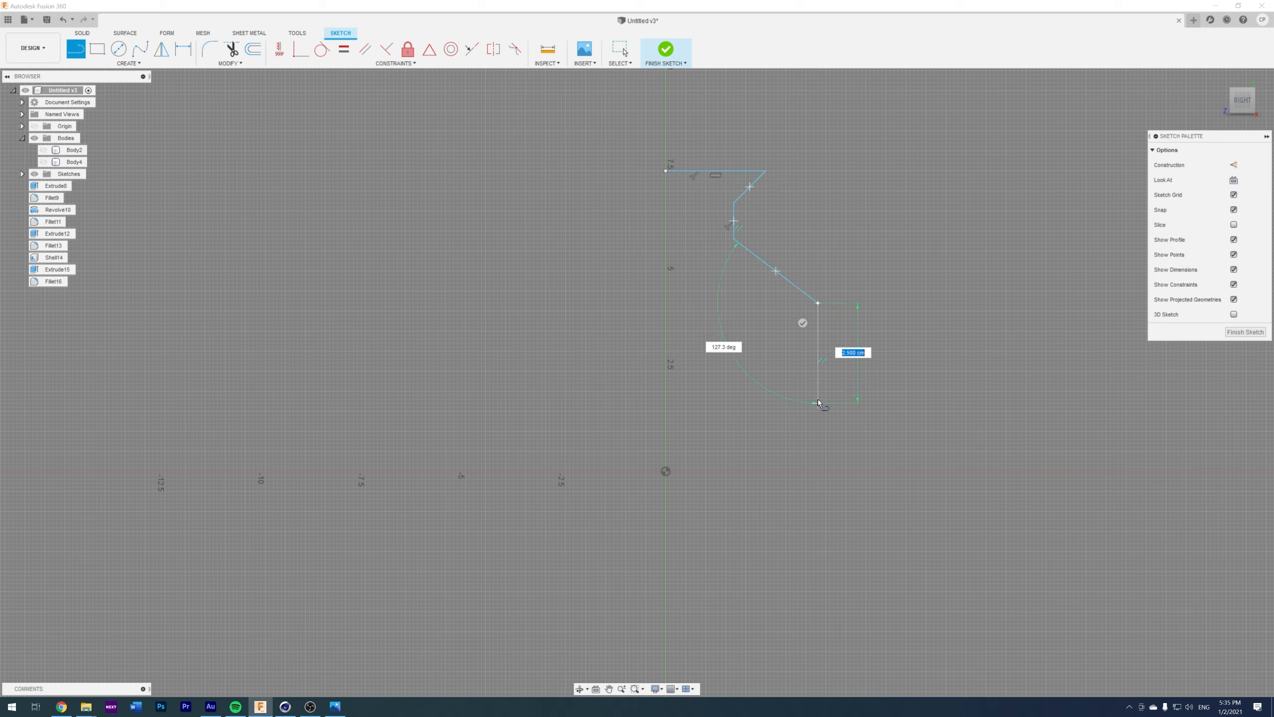
pyautogui.click(818, 403)
pyautogui.click(759, 471)
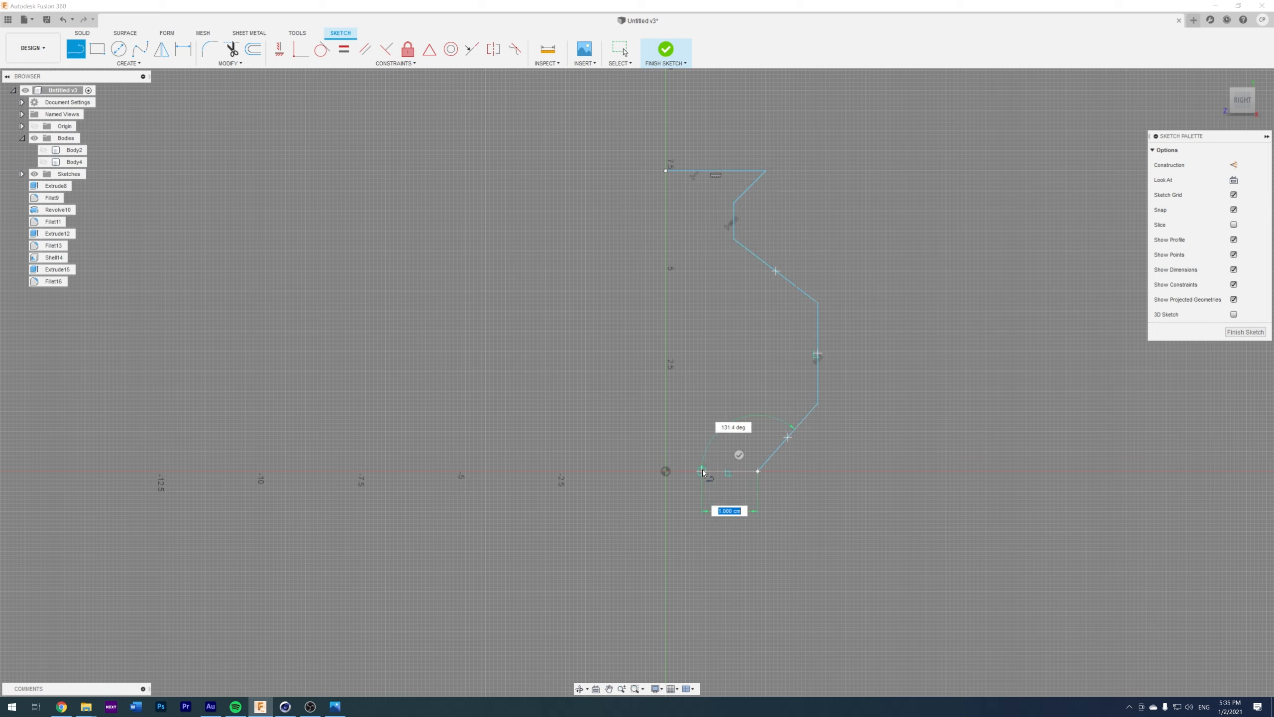
pyautogui.click(665, 471)
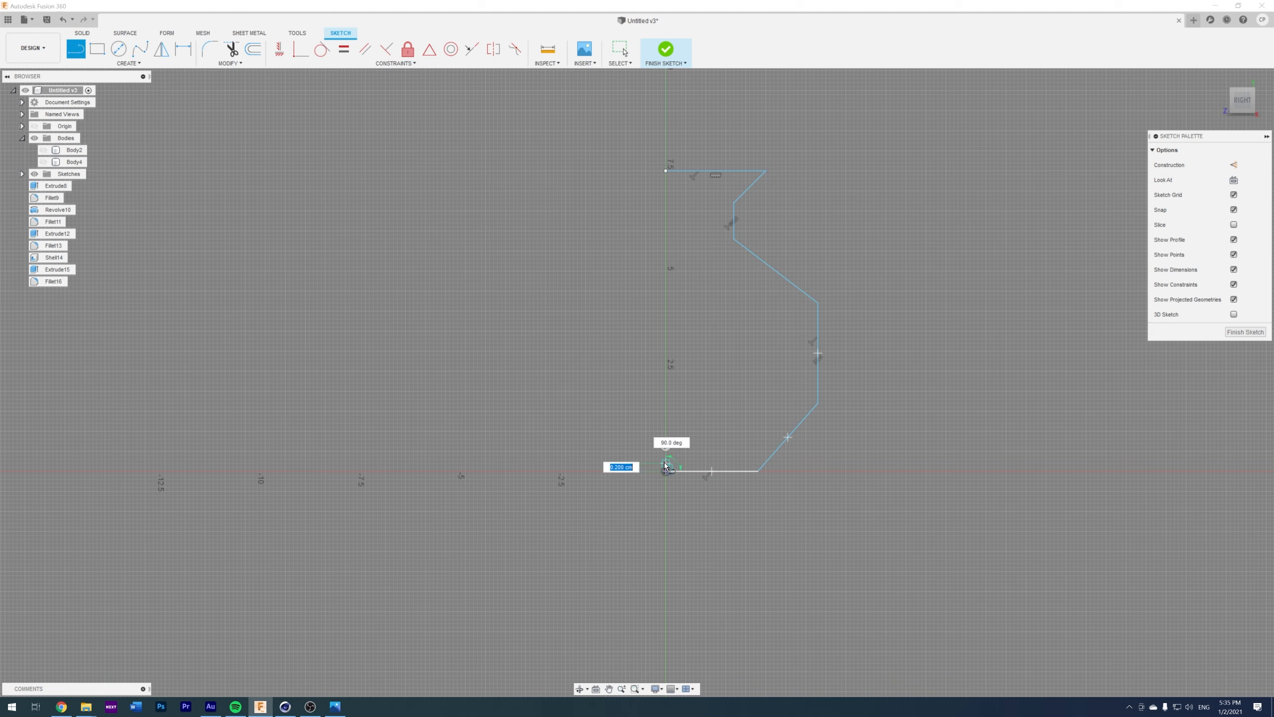
# - Trace an inner wall line just inside the outer profile, close it at the top of the axis and finish the sketch
pyautogui.click(758, 463)
pyautogui.click(806, 401)
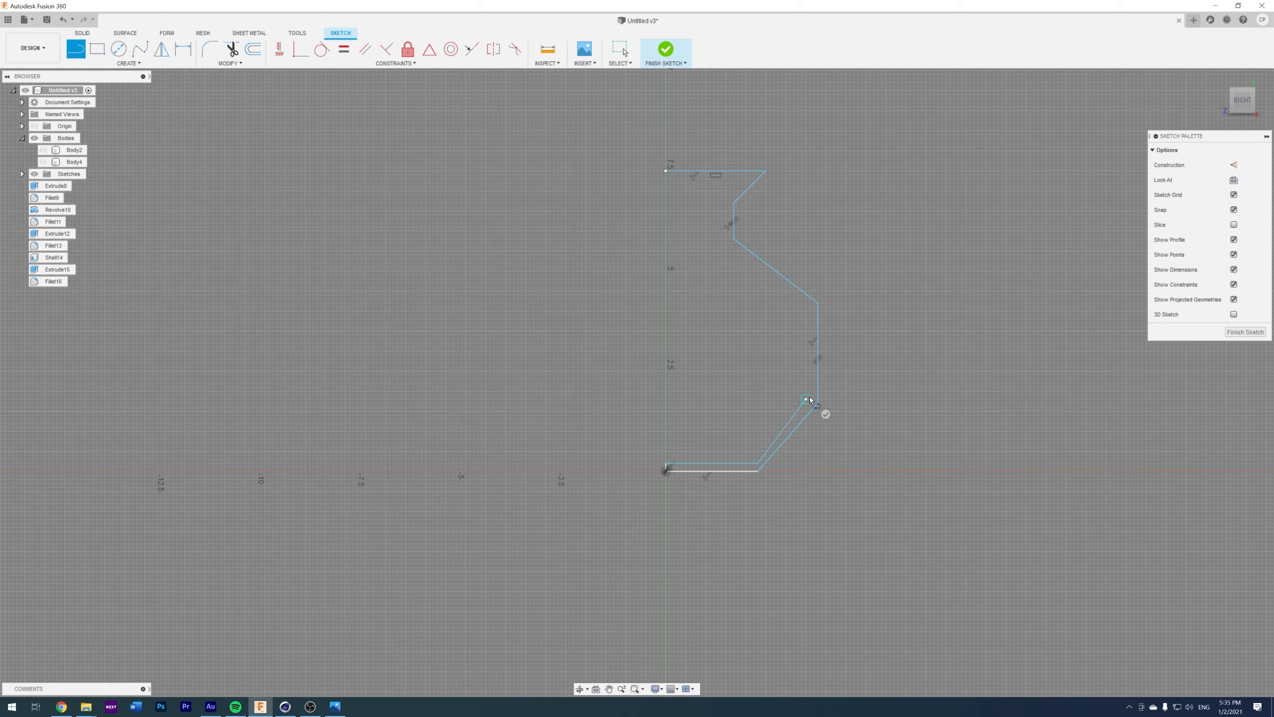
pyautogui.click(806, 306)
pyautogui.click(726, 249)
pyautogui.click(726, 207)
pyautogui.click(742, 182)
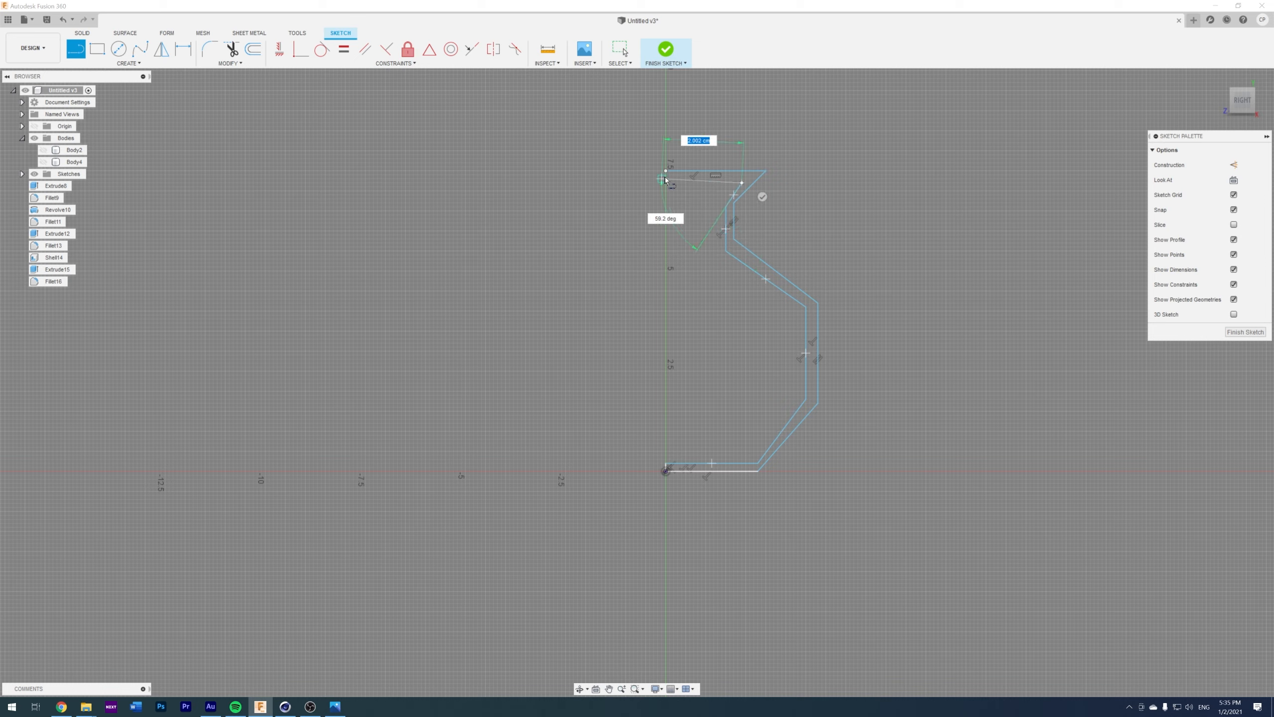
pyautogui.click(666, 181)
pyautogui.click(666, 171)
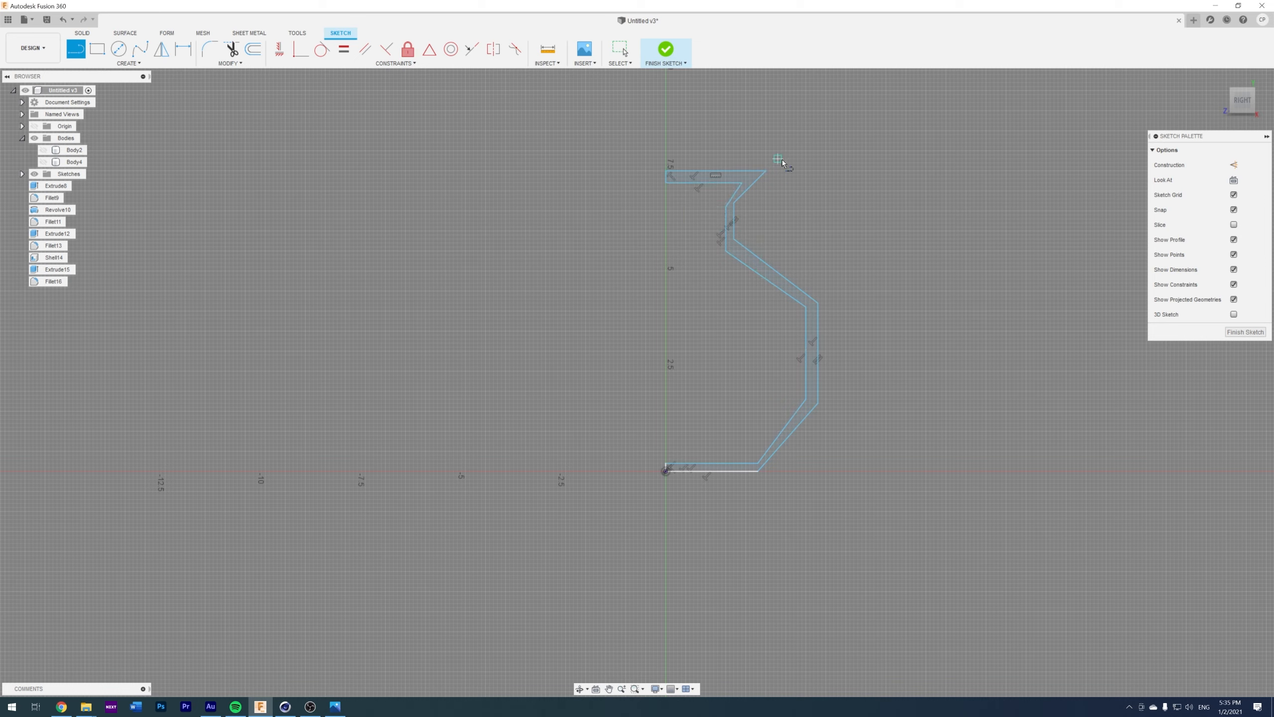
pyautogui.click(1246, 332)
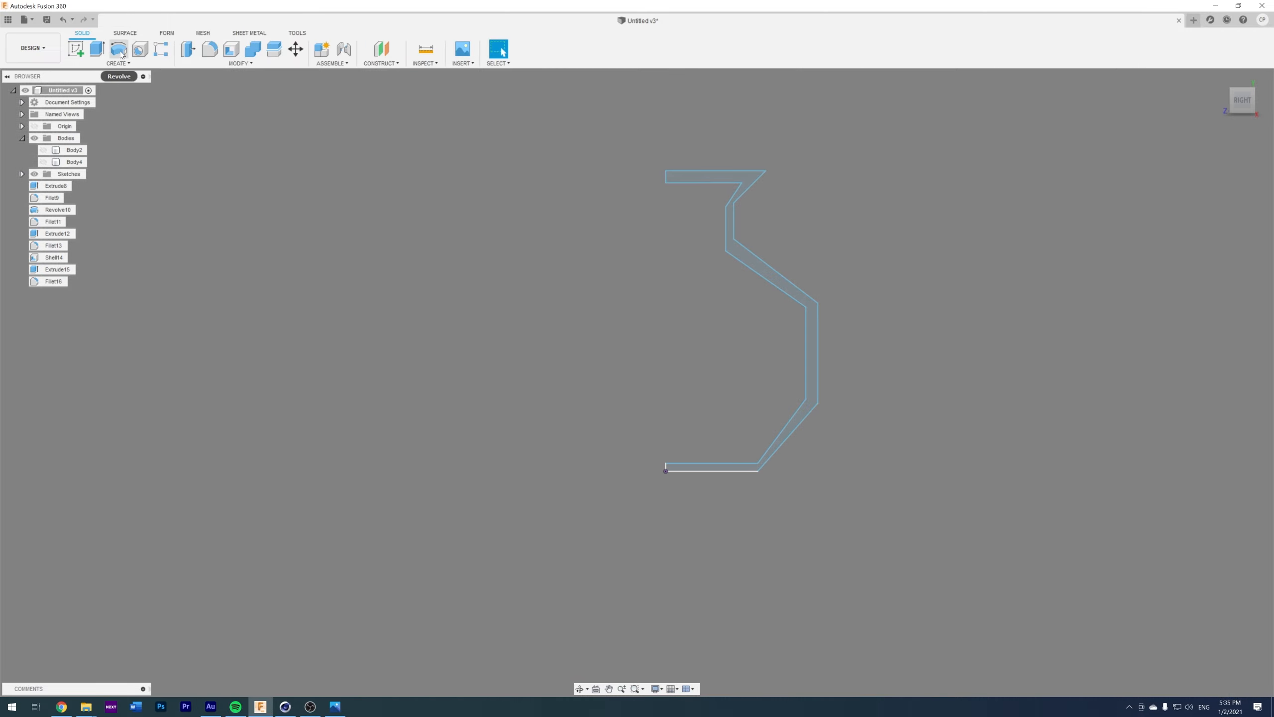
# - Revolve the closed bottle profile around the vertical axis as a new body
pyautogui.click(119, 50)
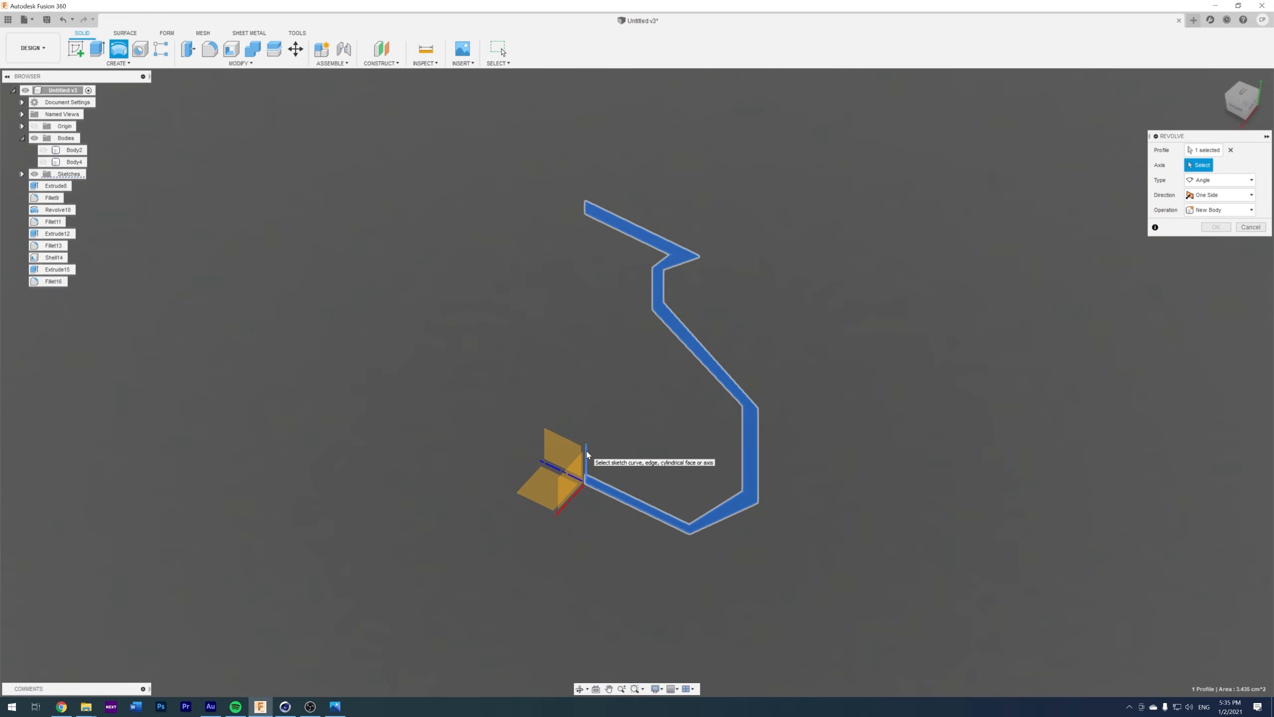
pyautogui.click(586, 457)
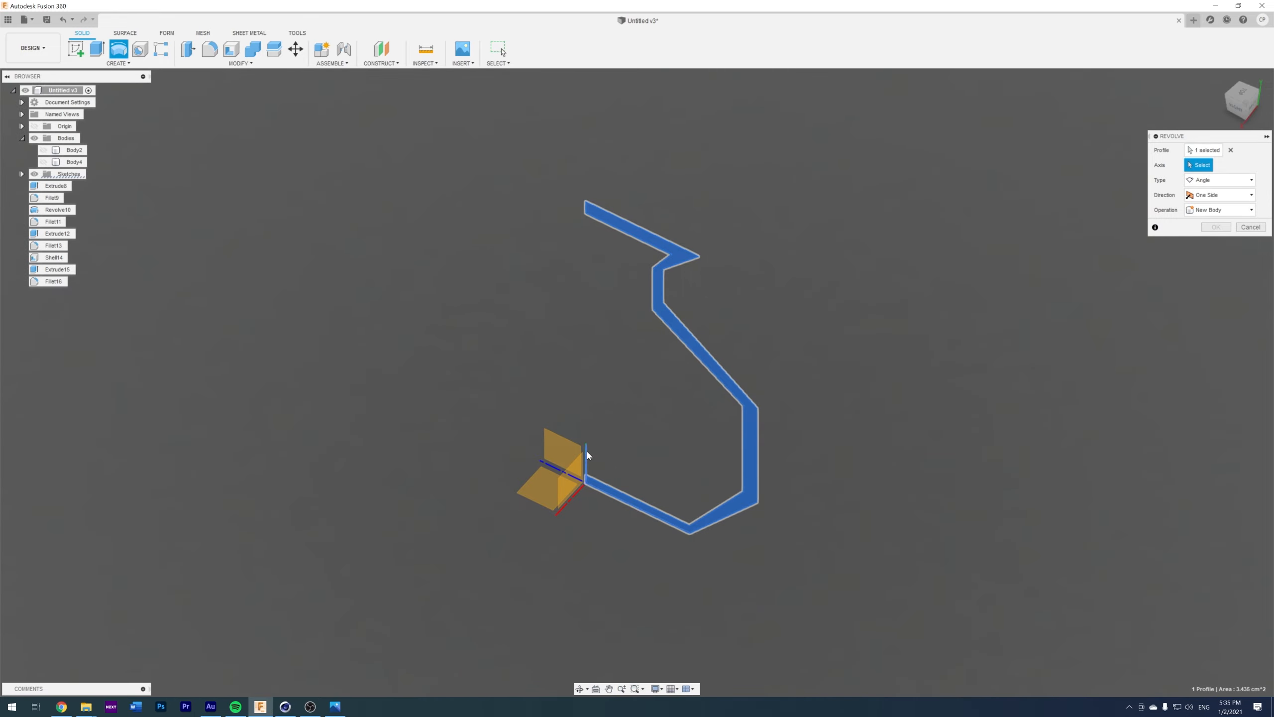
pyautogui.click(1215, 242)
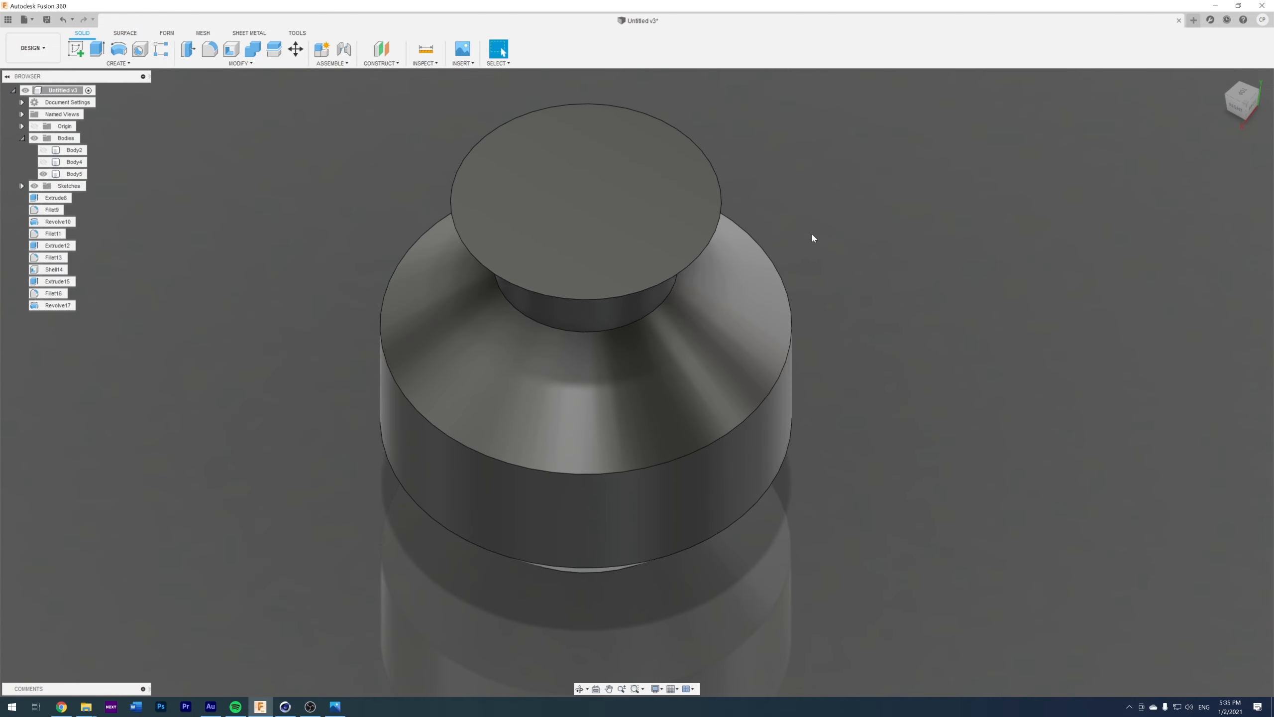
# - Sketch a circle slightly smaller than the rim, centred on the bottle's top face
pyautogui.click(584, 207)
pyautogui.rightClick(617, 206)
pyautogui.click(618, 235)
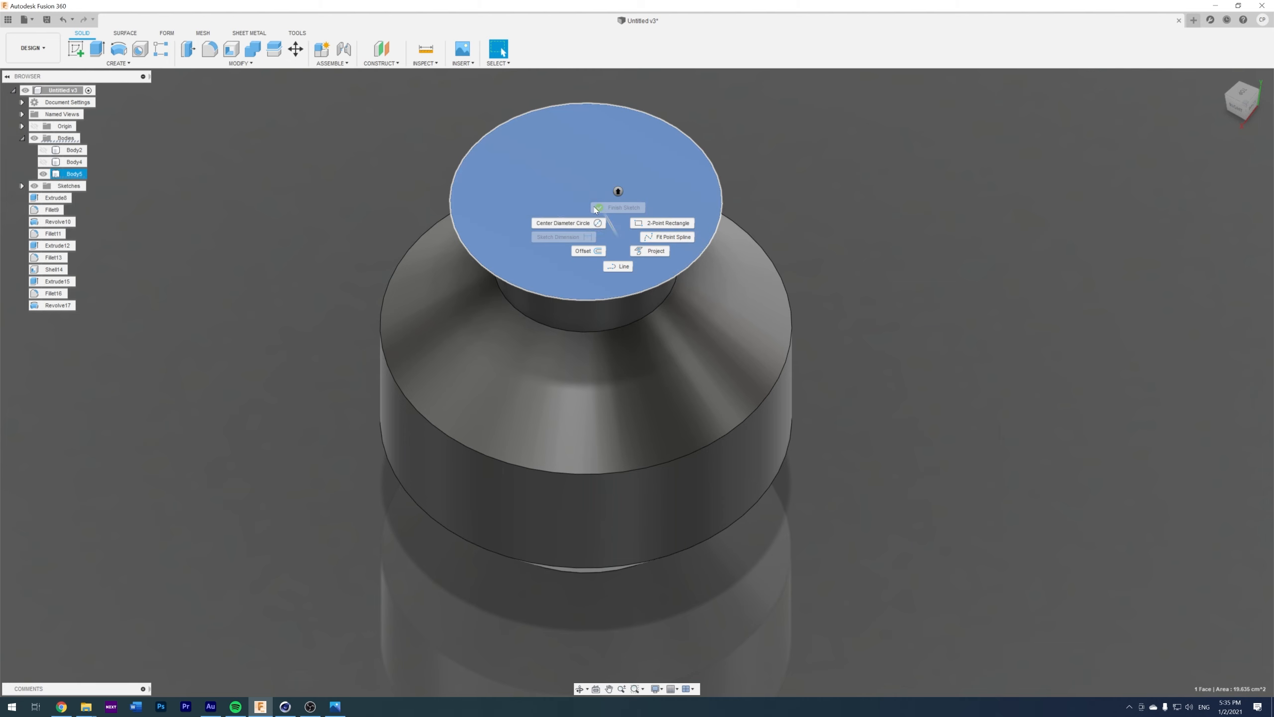
pyautogui.click(564, 220)
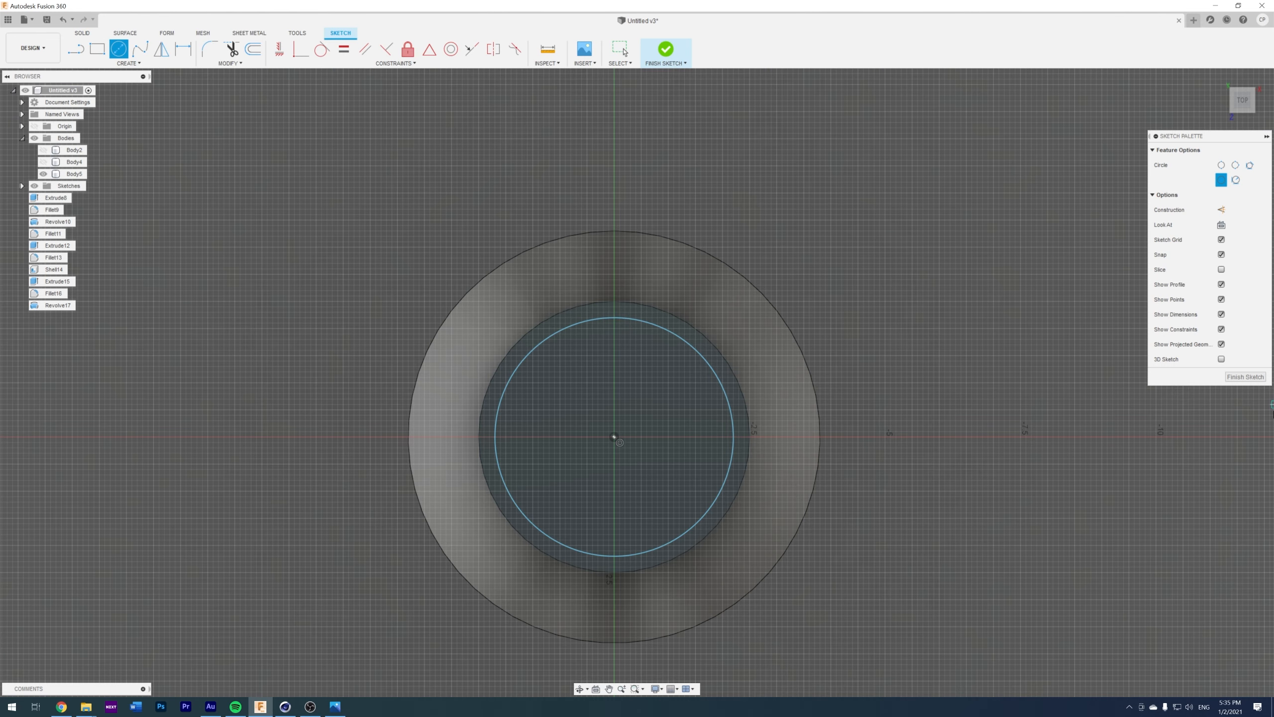
pyautogui.click(1246, 379)
# - Cut the inner circle -0.30 cm into the bottle's top face with Extrude to open the neck
pyautogui.click(621, 211)
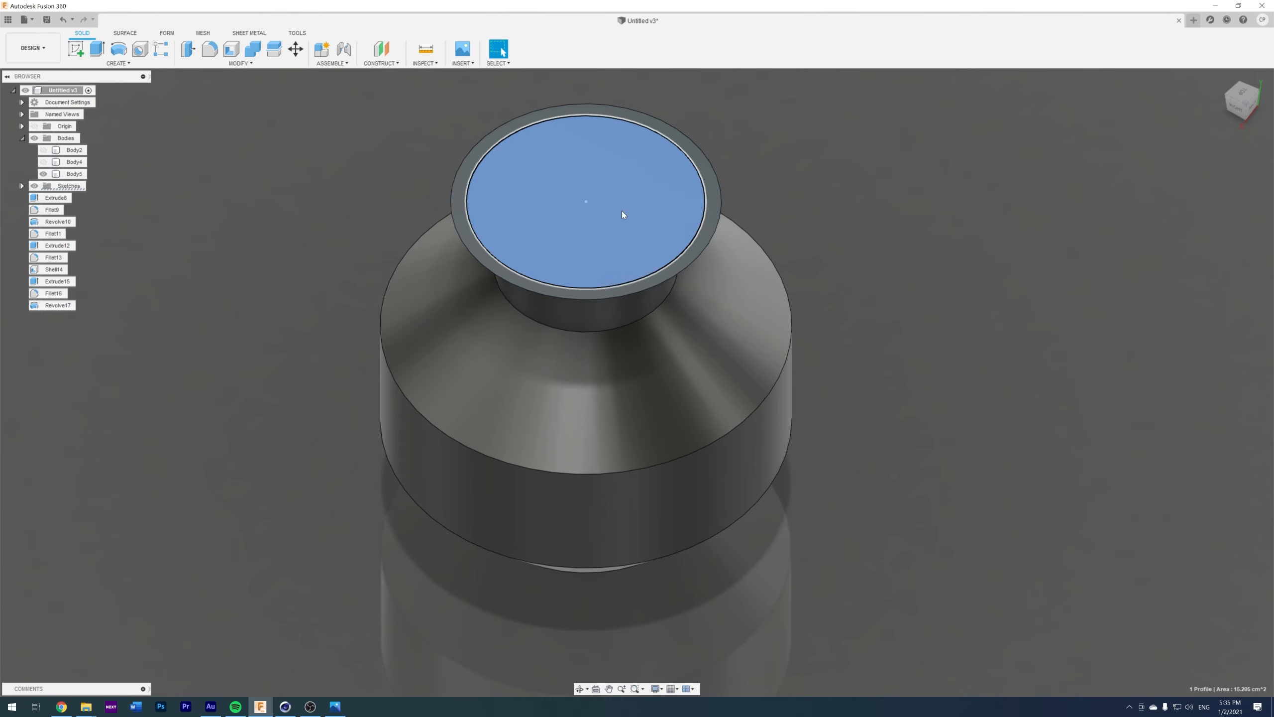
pyautogui.press('e')
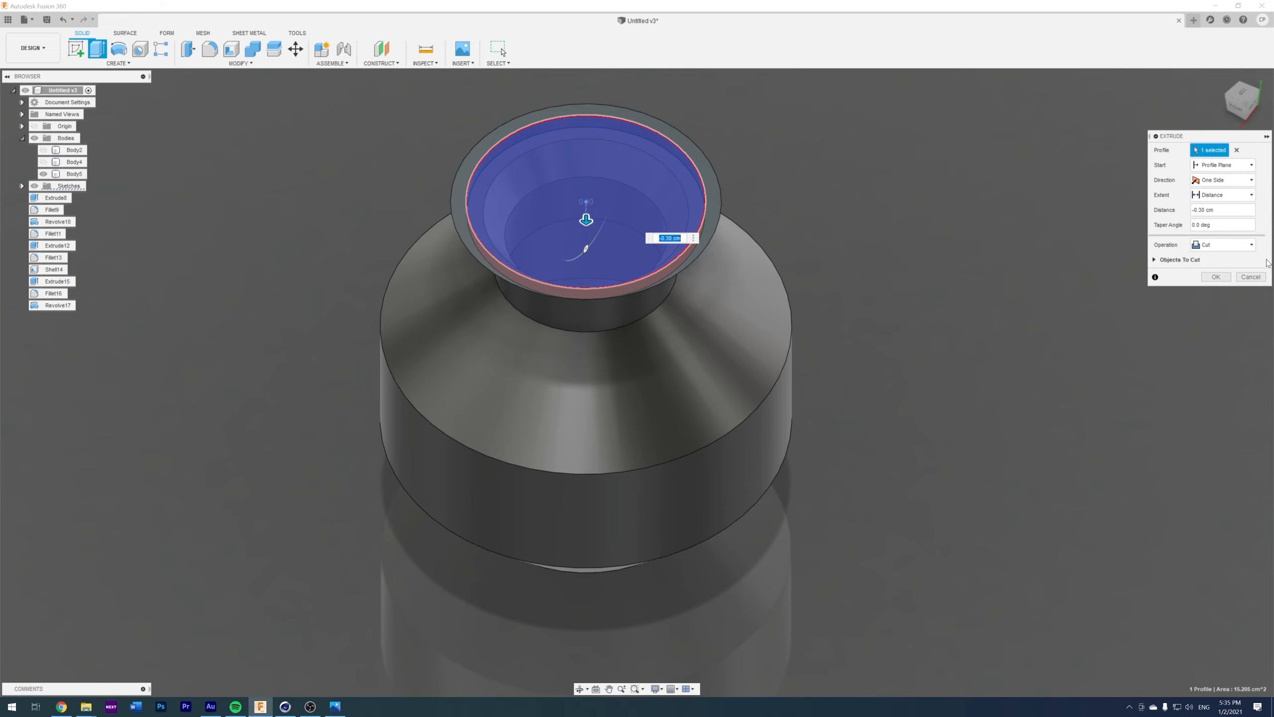
pyautogui.click(1216, 276)
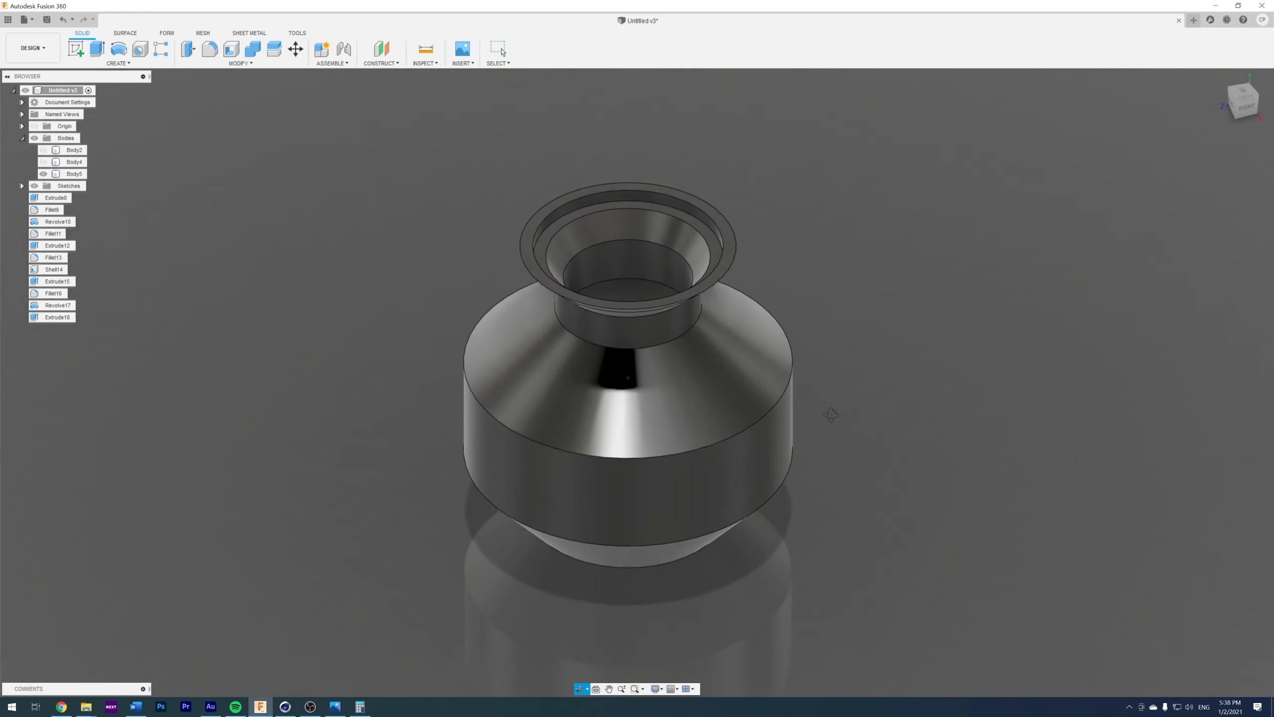
# - Inspect the revolved bottle from the side and delete its body, Body5
pyautogui.keyDown('shift'); pyautogui.moveTo(831, 414); pyautogui.dragTo(834, 385, button='middle'); pyautogui.keyUp('shift')
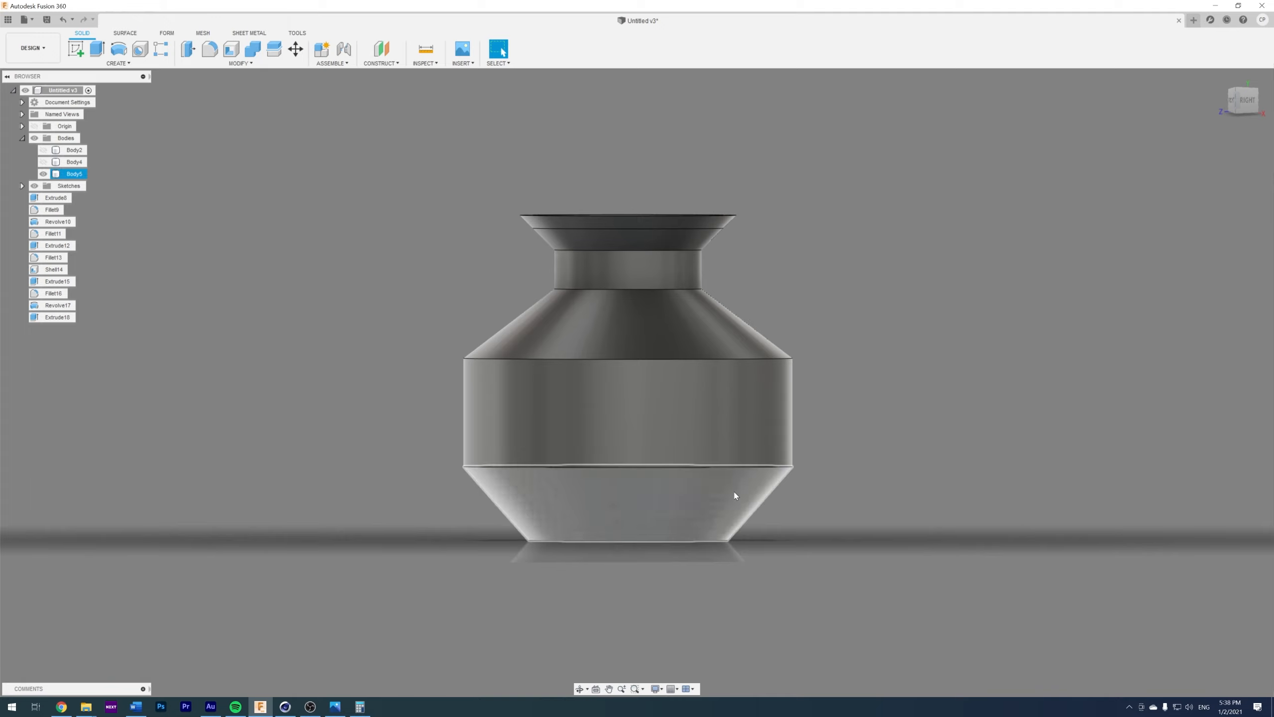
pyautogui.click(74, 174)
pyautogui.press('Delete')
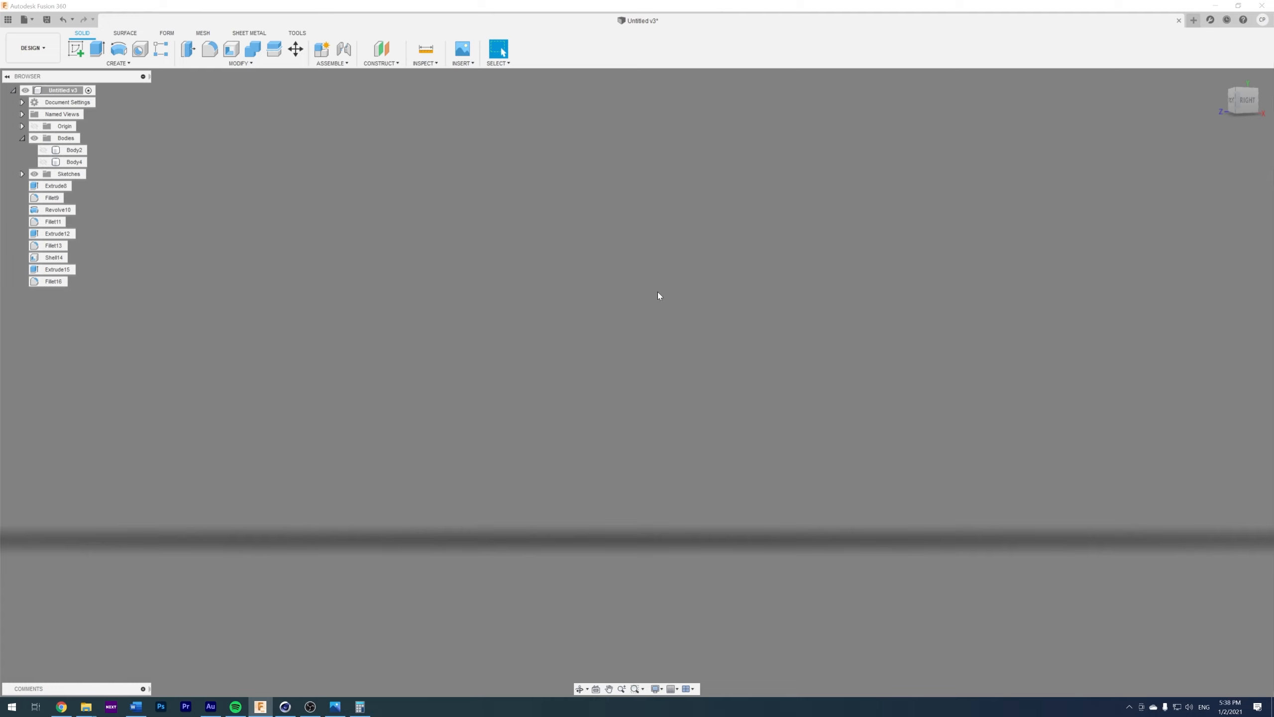
# - Create a sphere about 9 cm in diameter as a new body, centred on the origin
pyautogui.click(124, 64)
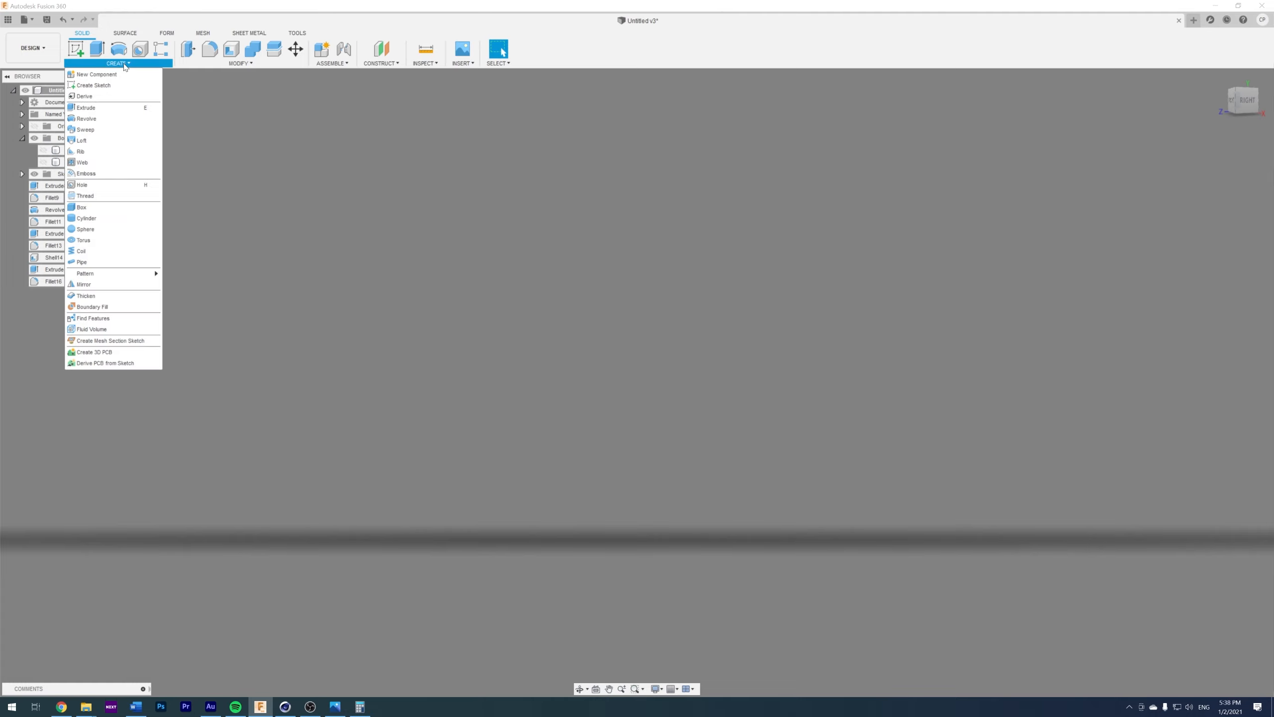
pyautogui.click(83, 240)
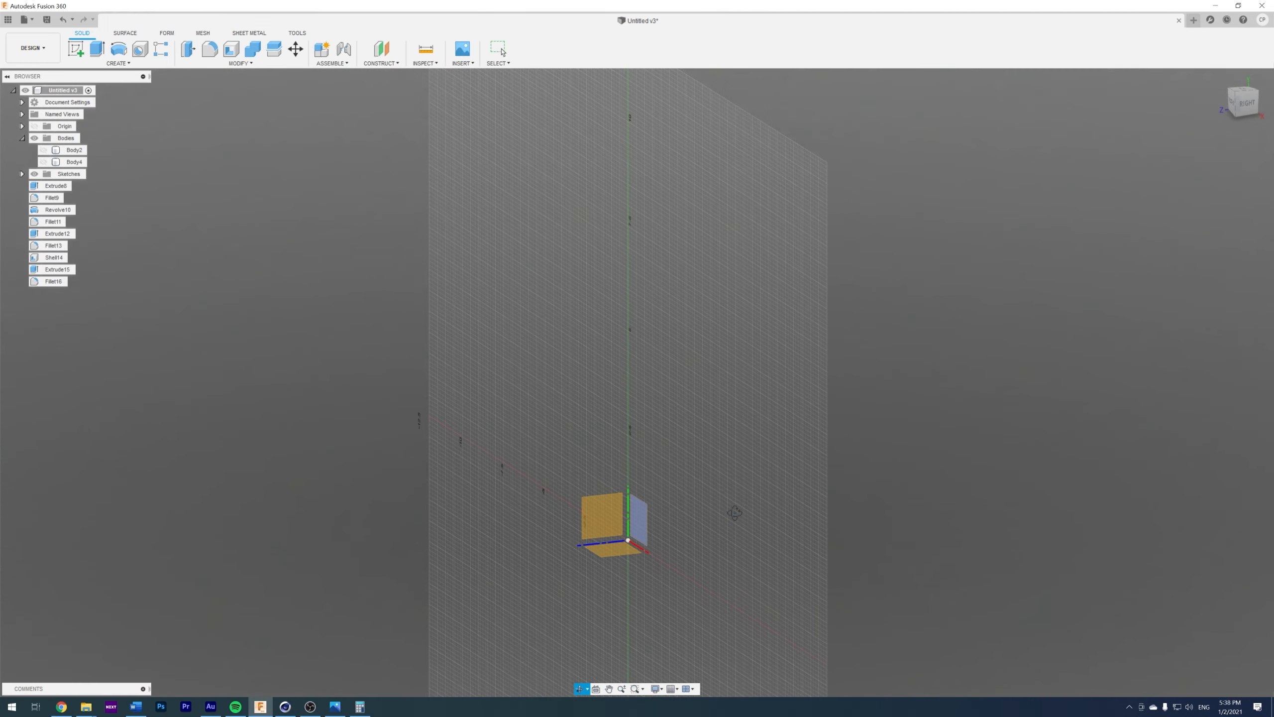
pyautogui.click(612, 553)
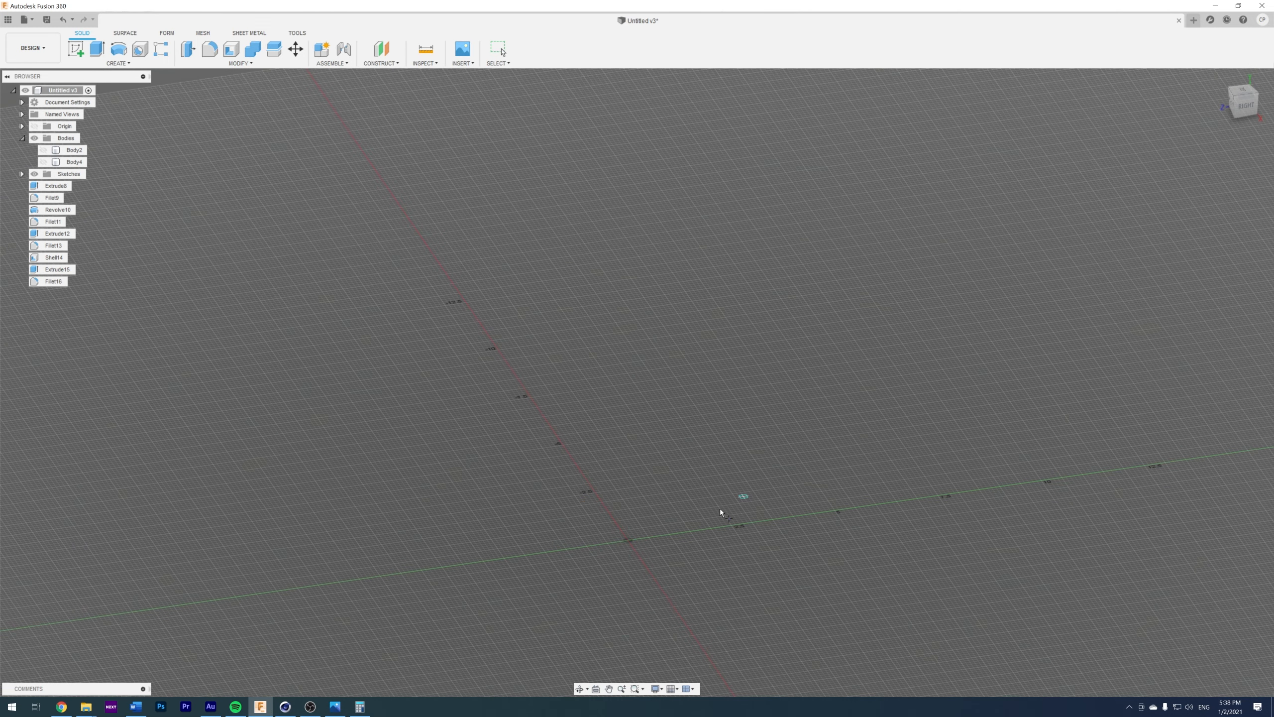
pyautogui.click(628, 541)
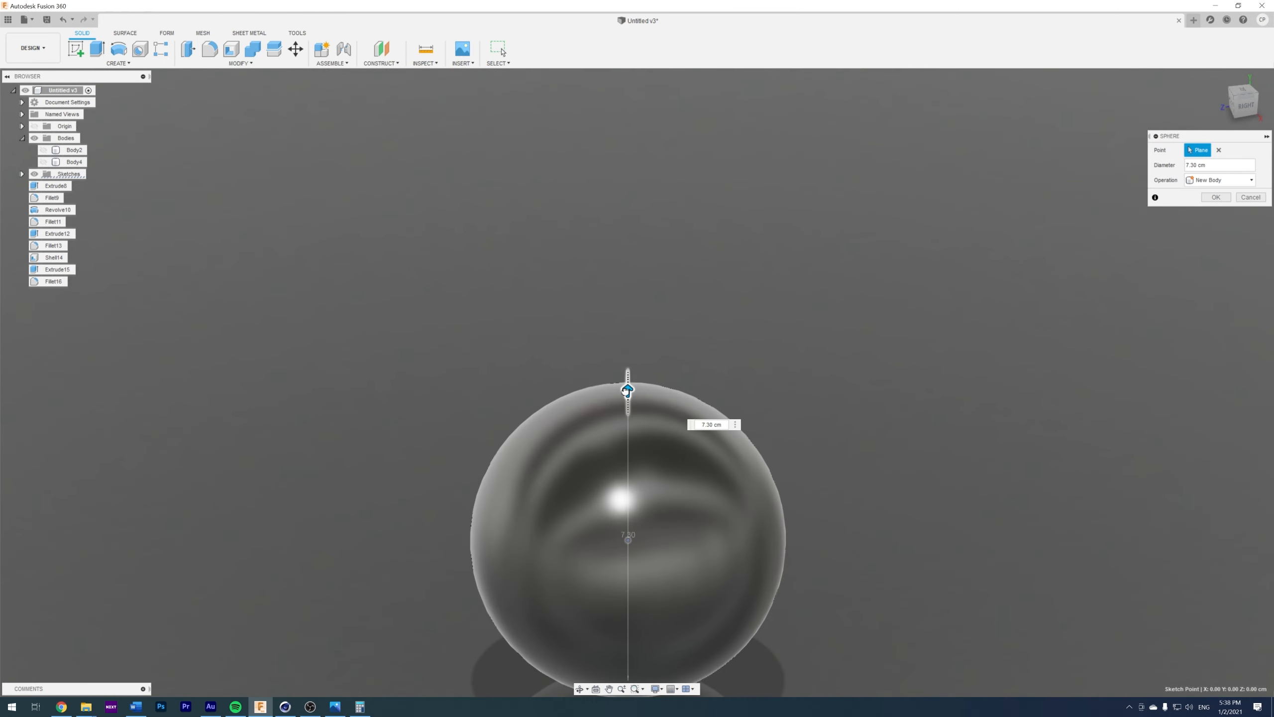
pyautogui.moveTo(627, 390); pyautogui.dragTo(627, 355)
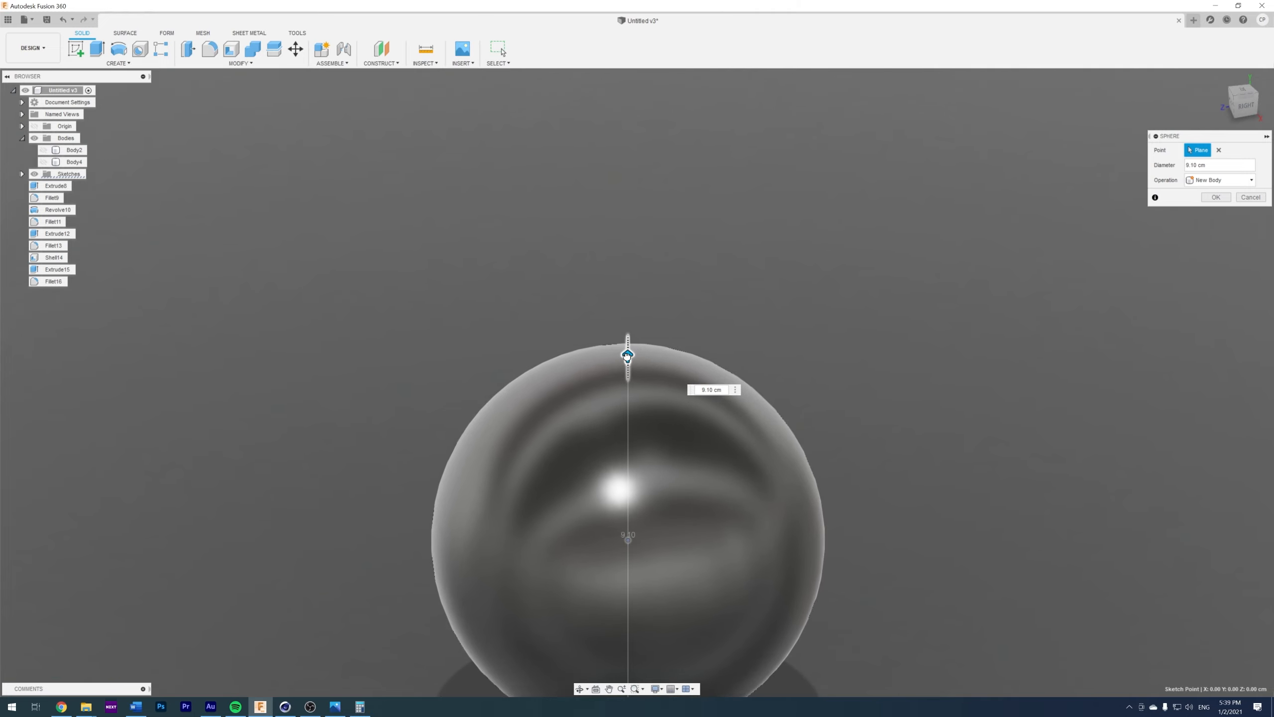
pyautogui.press('Return')
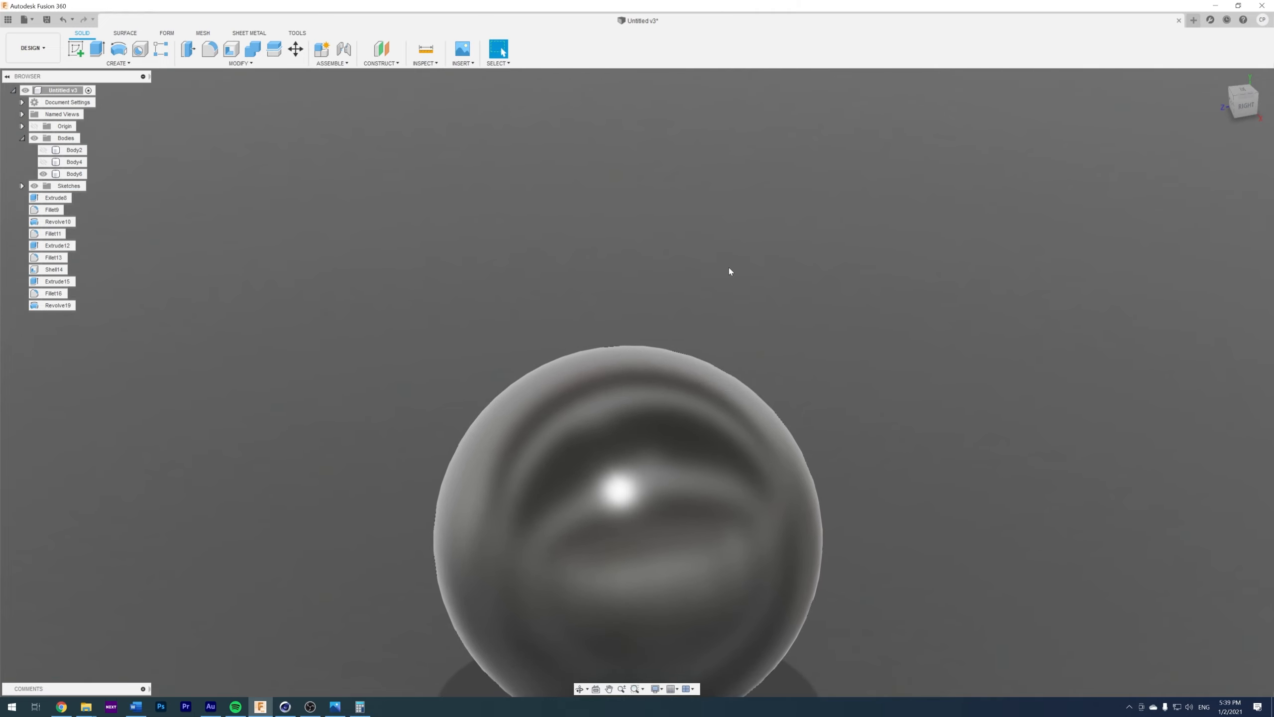
pyautogui.scroll(-3, 624, 283)
# - Sketch a circle about 5 cm in diameter on the horizontal plane, centred on the origin inside the sphere
pyautogui.rightClick(858, 326)
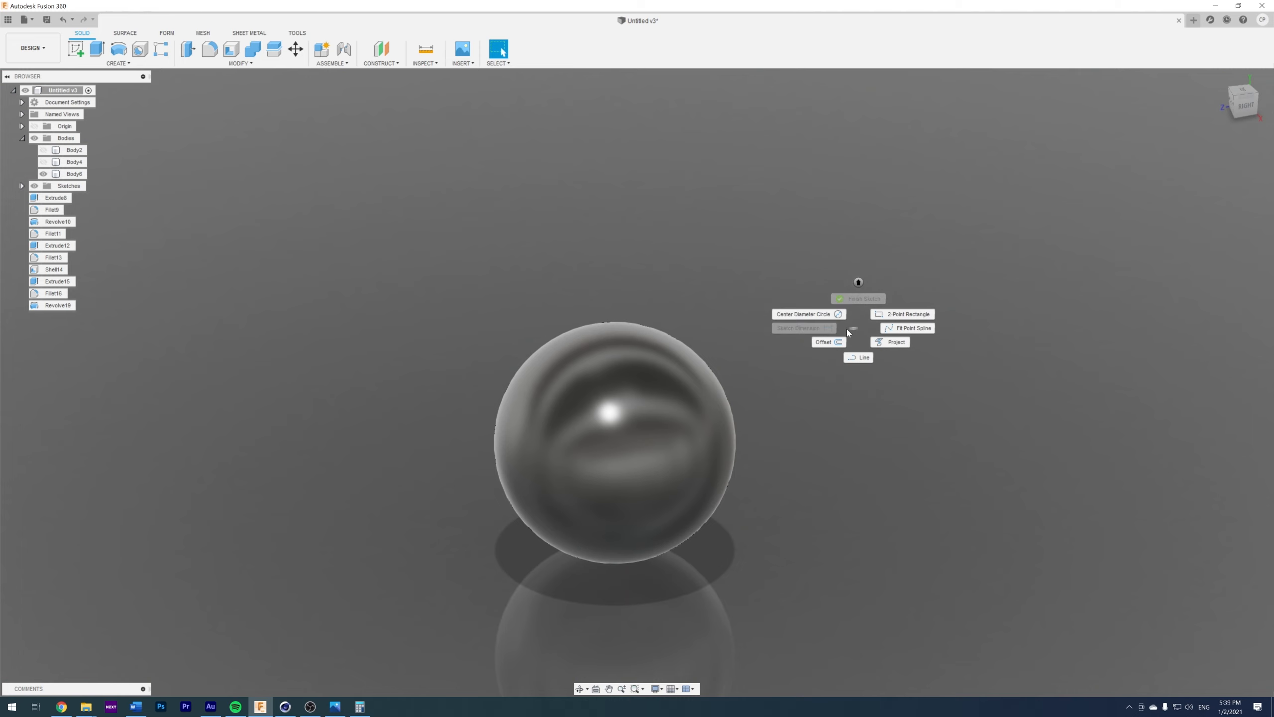
pyautogui.click(821, 314)
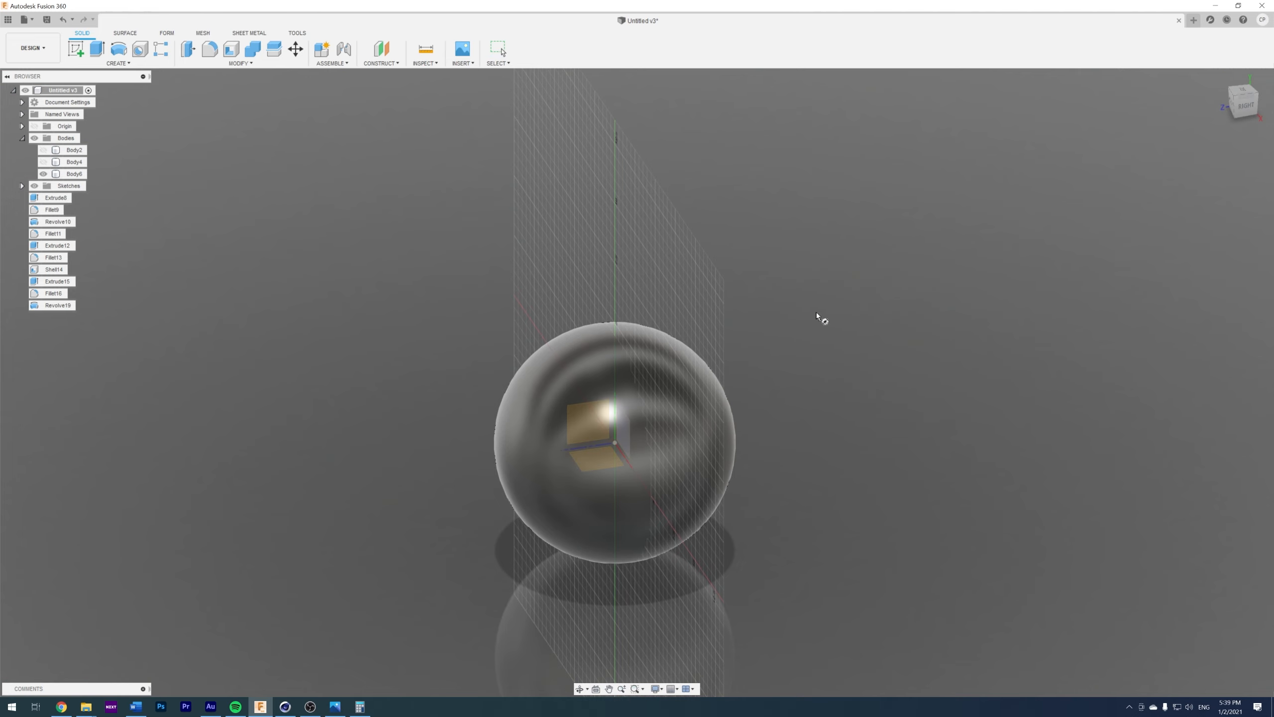
pyautogui.click(598, 461)
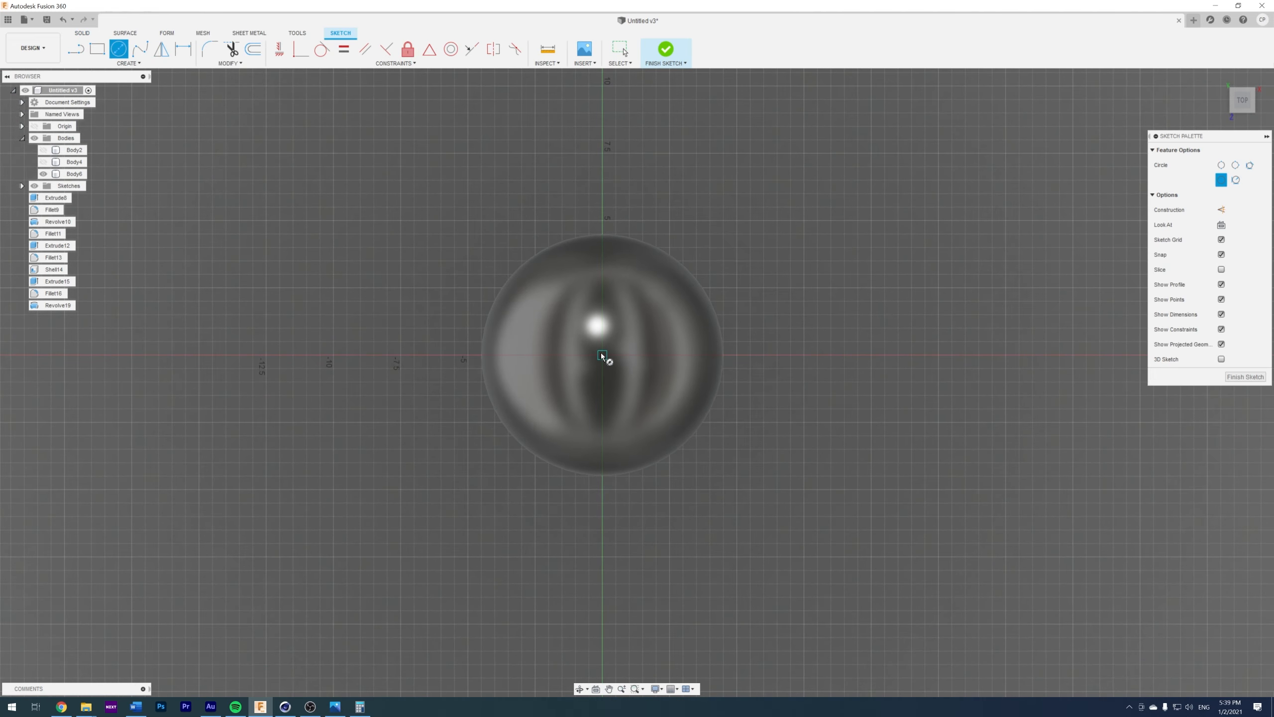
pyautogui.click(602, 355)
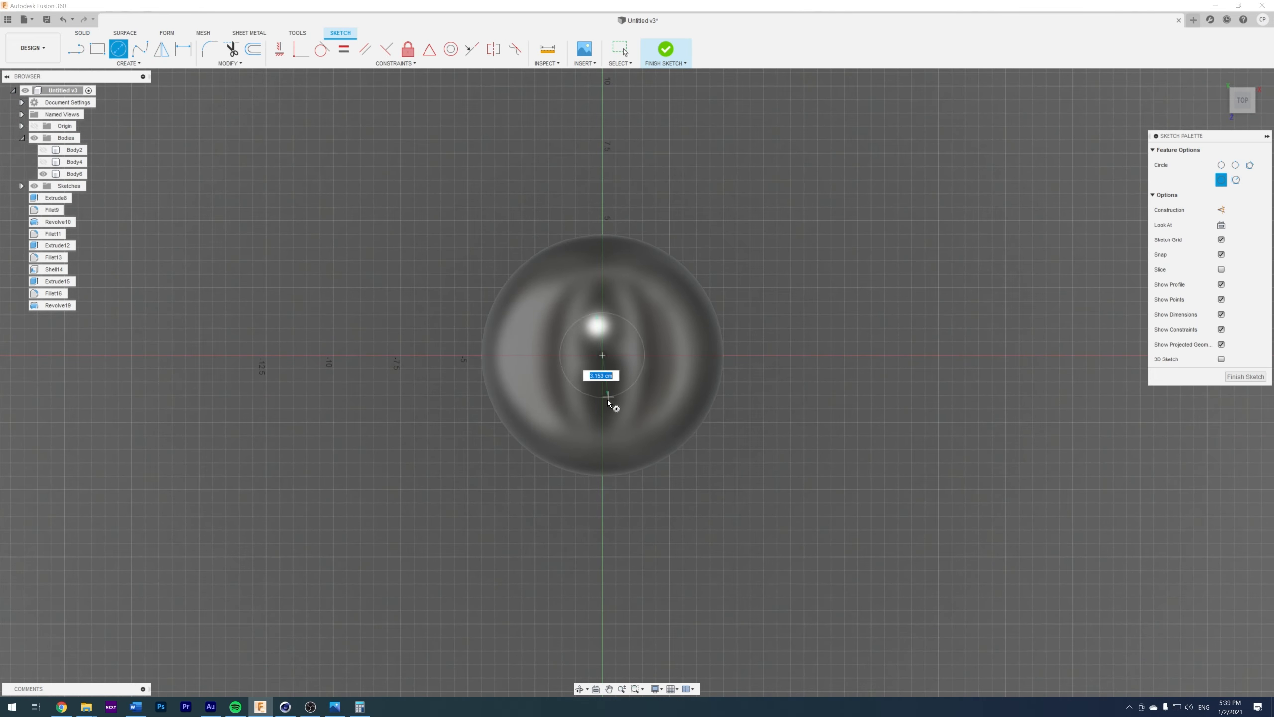
pyautogui.click(671, 356)
pyautogui.click(1247, 379)
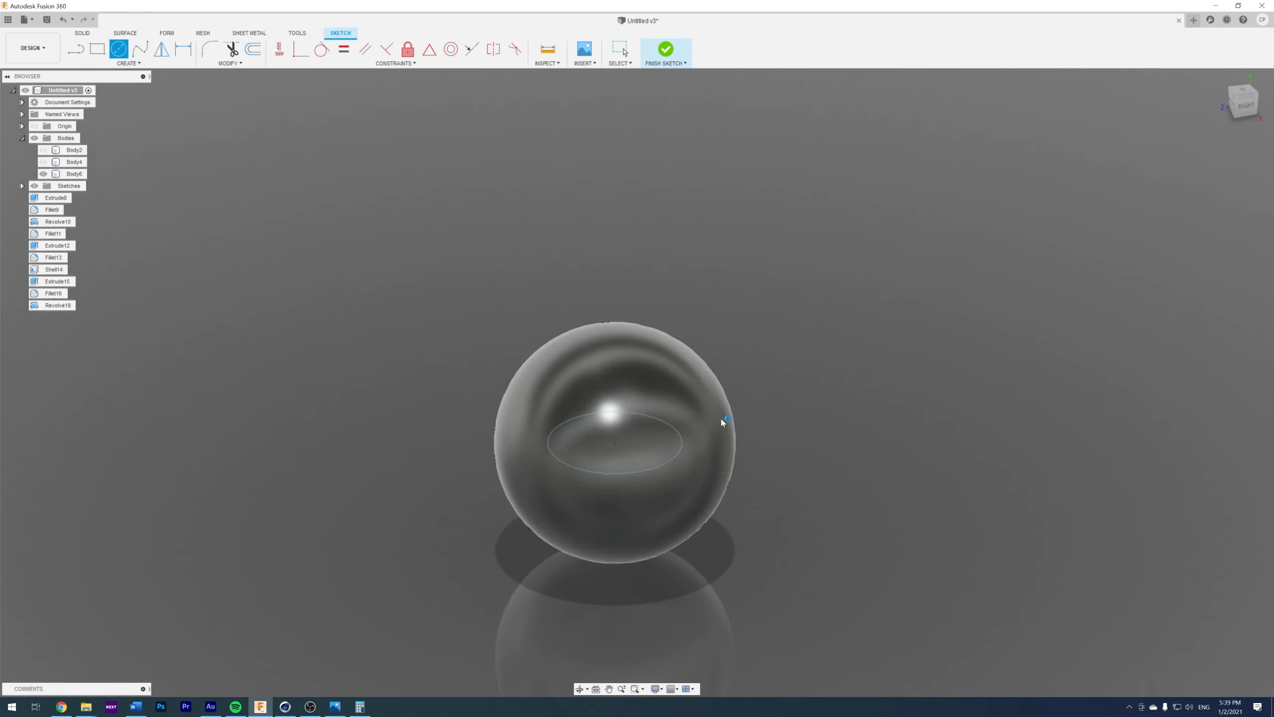
pyautogui.keyDown('shift'); pyautogui.moveTo(721, 417); pyautogui.dragTo(721, 416, button='middle'); pyautogui.keyUp('shift')
# - Extrude the circle 6.00 cm upward and join it to the sphere body as the bottle's neck
pyautogui.click(44, 174)
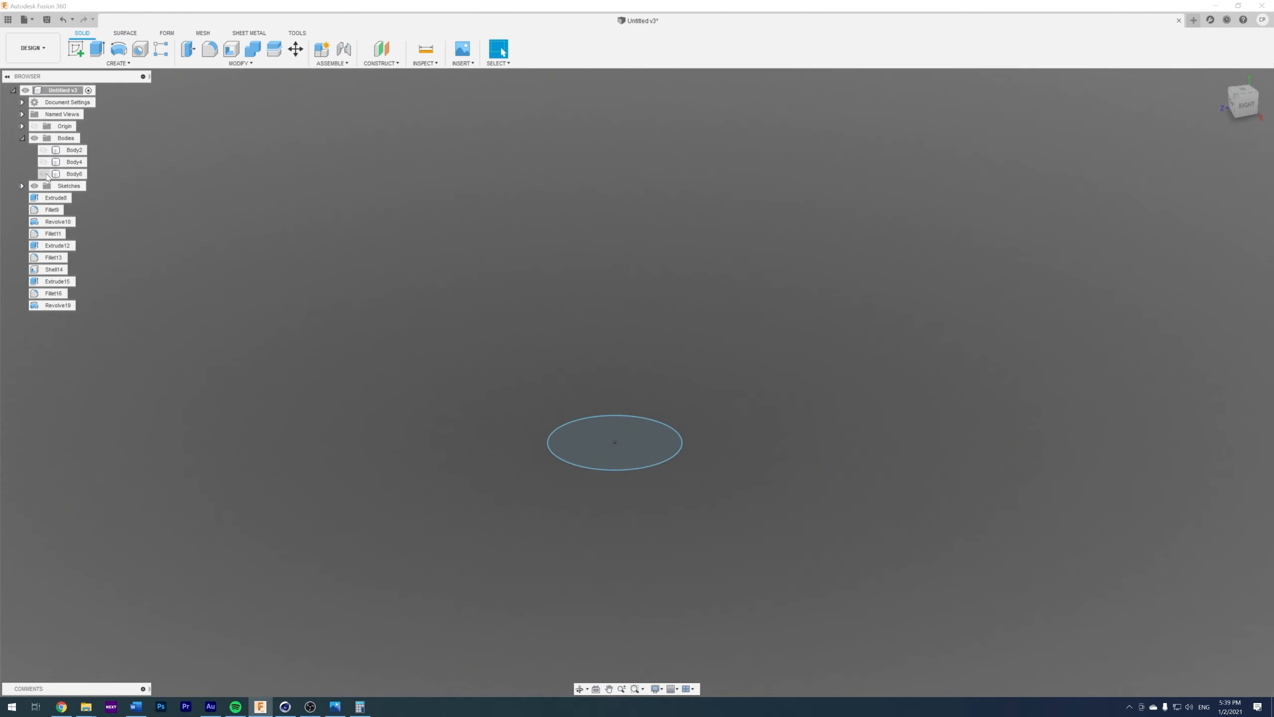
pyautogui.click(642, 434)
pyautogui.rightClick(642, 432)
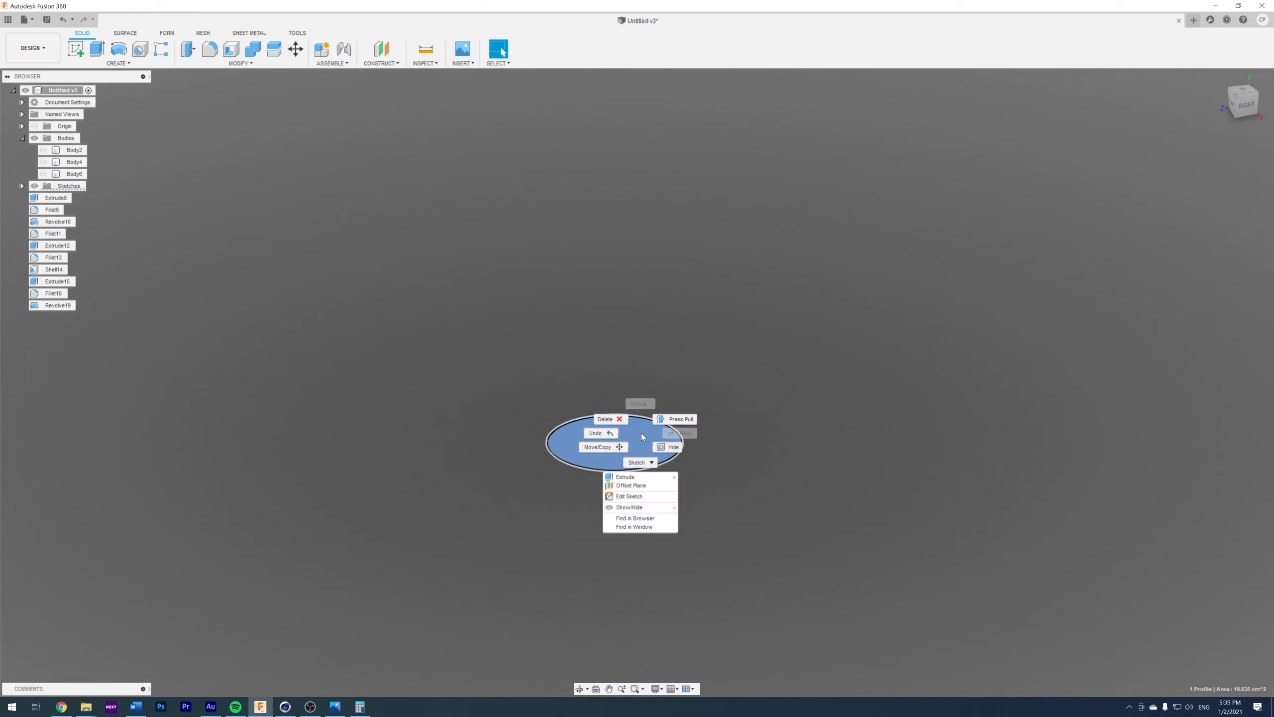
pyautogui.click(675, 420)
pyautogui.moveTo(617, 433); pyautogui.dragTo(614, 287)
pyautogui.click(44, 174)
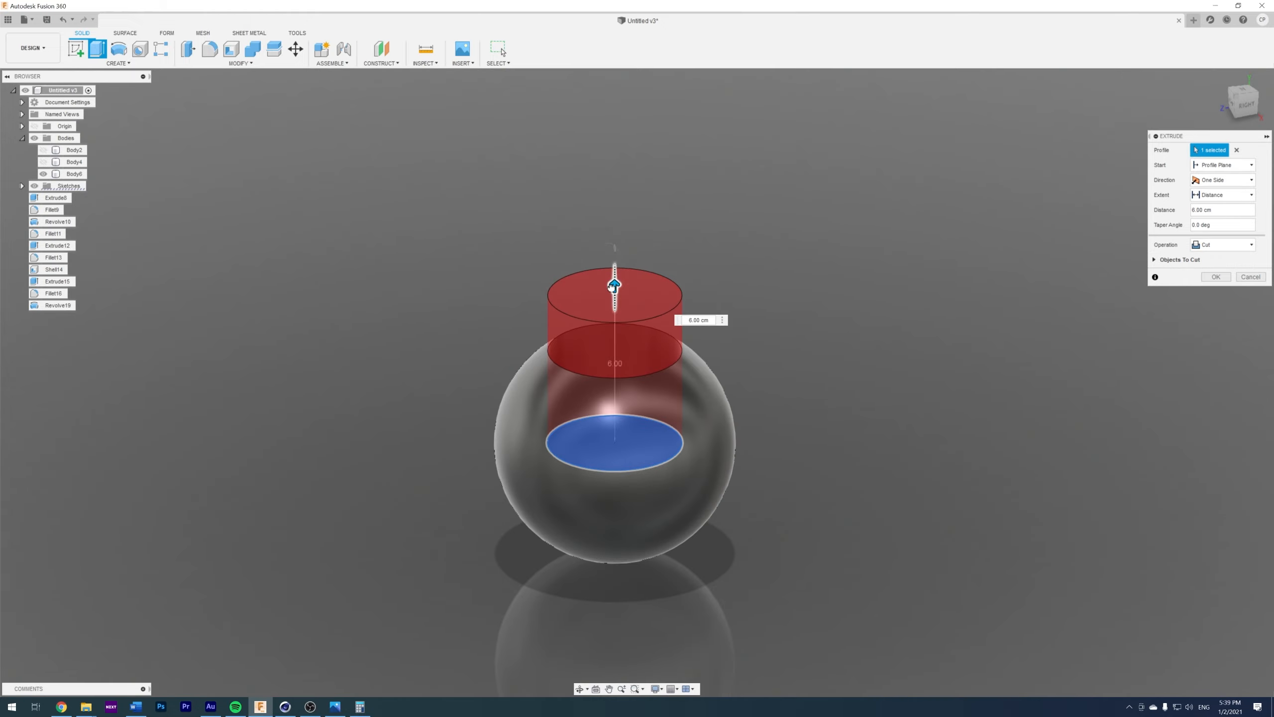
pyautogui.click(1225, 246)
pyautogui.click(1209, 257)
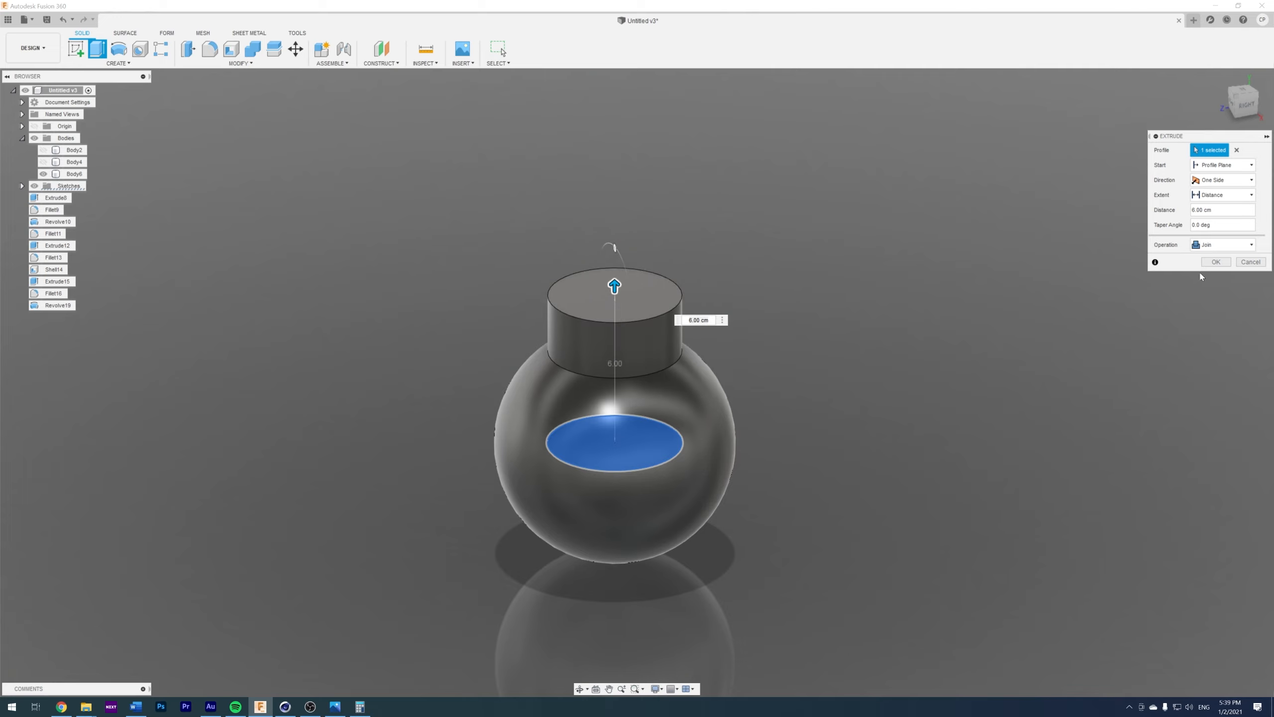
pyautogui.click(1216, 262)
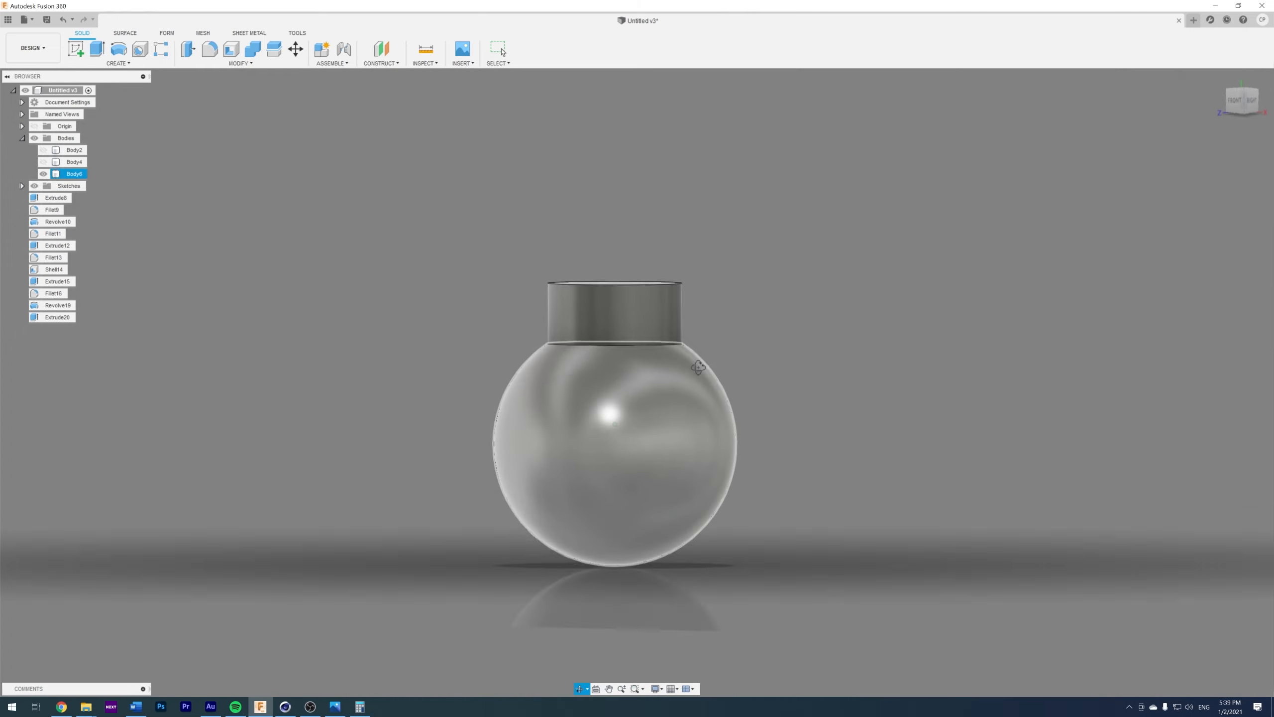
pyautogui.press('Escape')
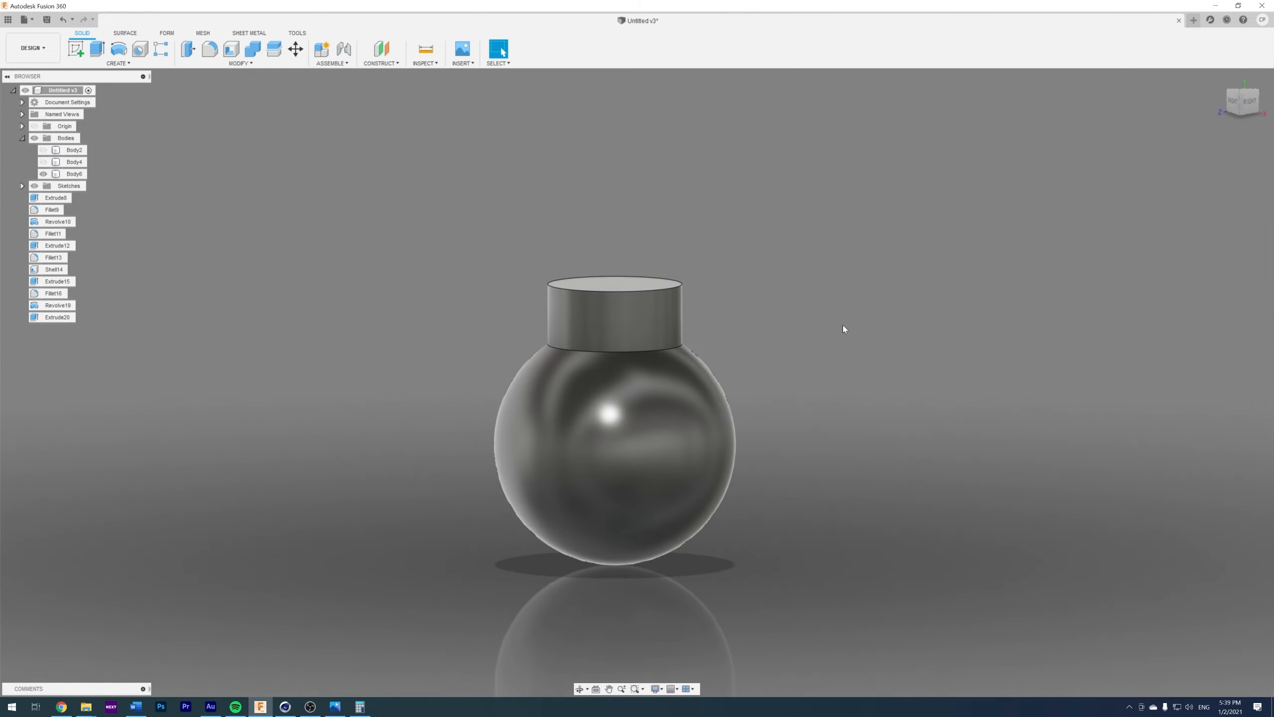
# - Sketch a circle about 1.6 cm in diameter beside the neck on the vertical plane facing the right view
pyautogui.click(1252, 104)
pyautogui.rightClick(730, 283)
pyautogui.click(732, 312)
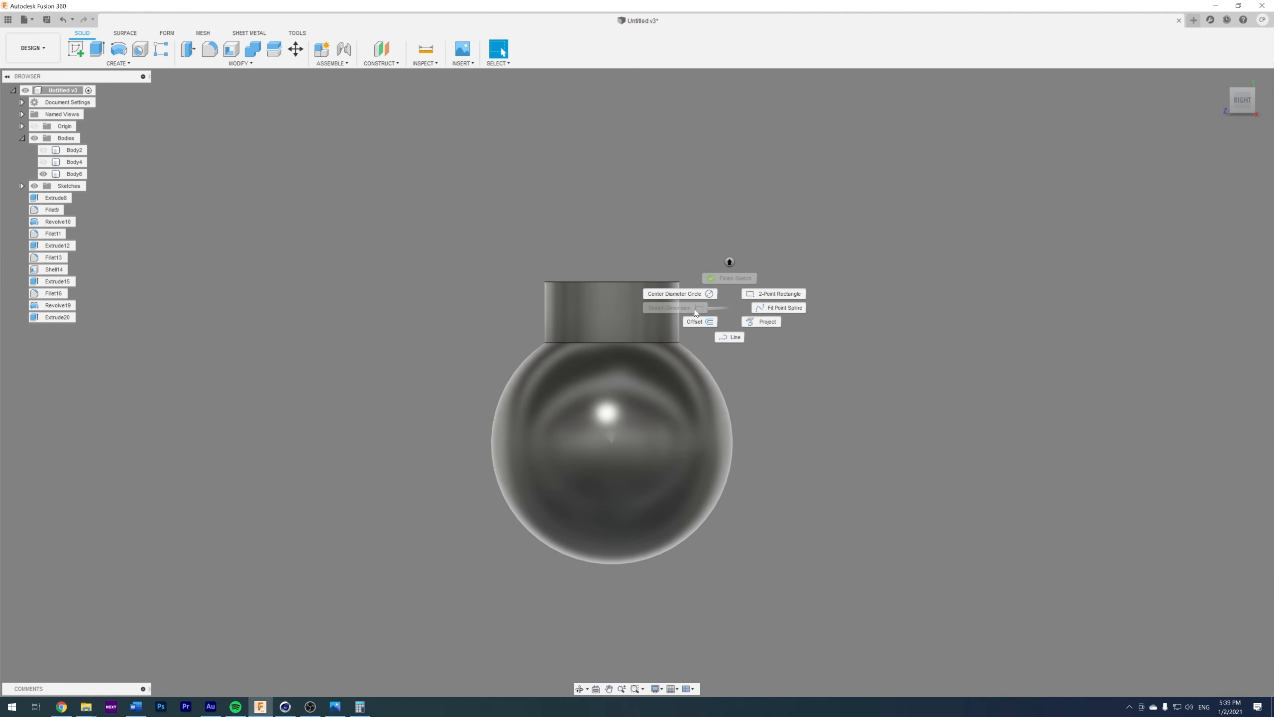
pyautogui.click(700, 293)
pyautogui.click(784, 293)
pyautogui.click(785, 293)
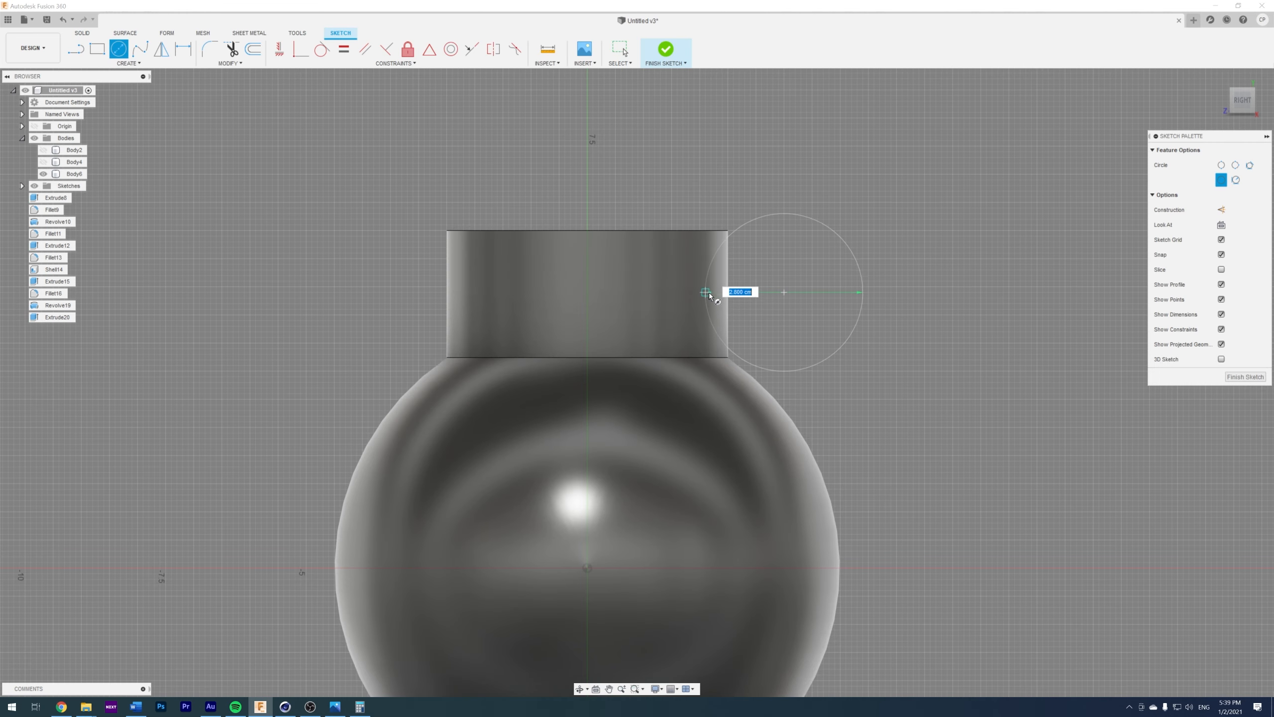
pyautogui.click(739, 293)
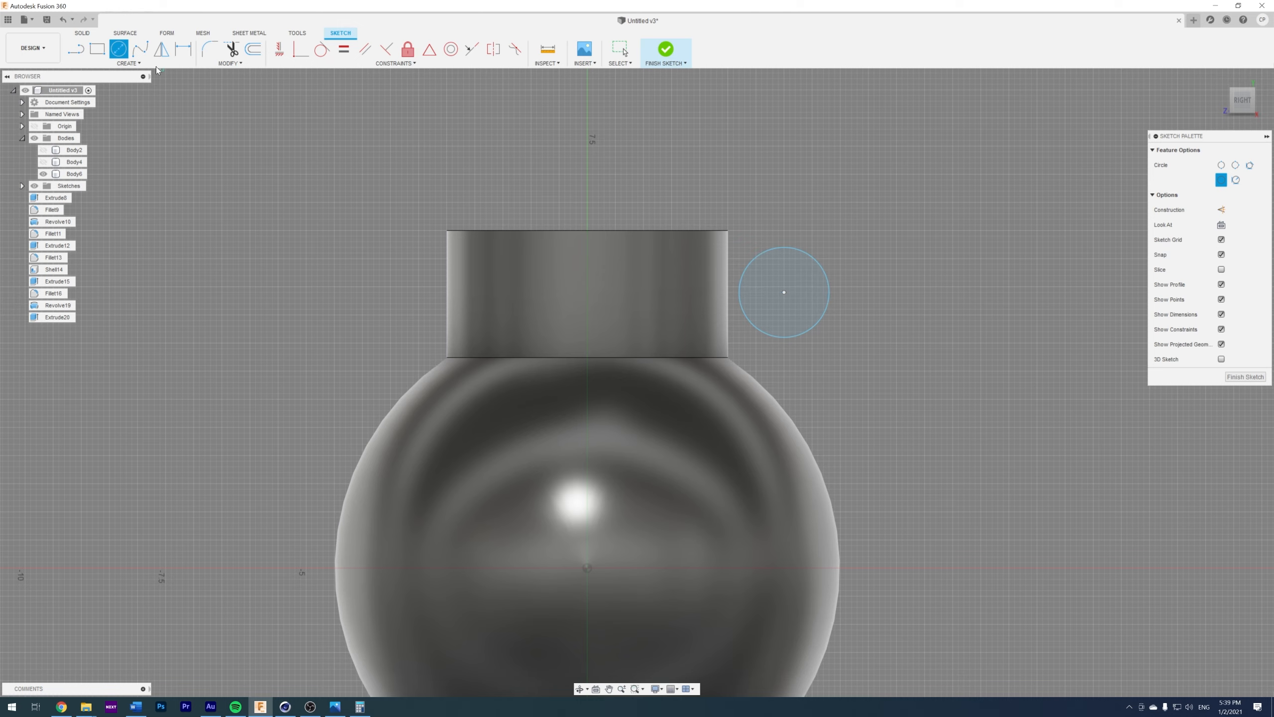
pyautogui.rightClick(873, 242)
pyautogui.click(907, 242)
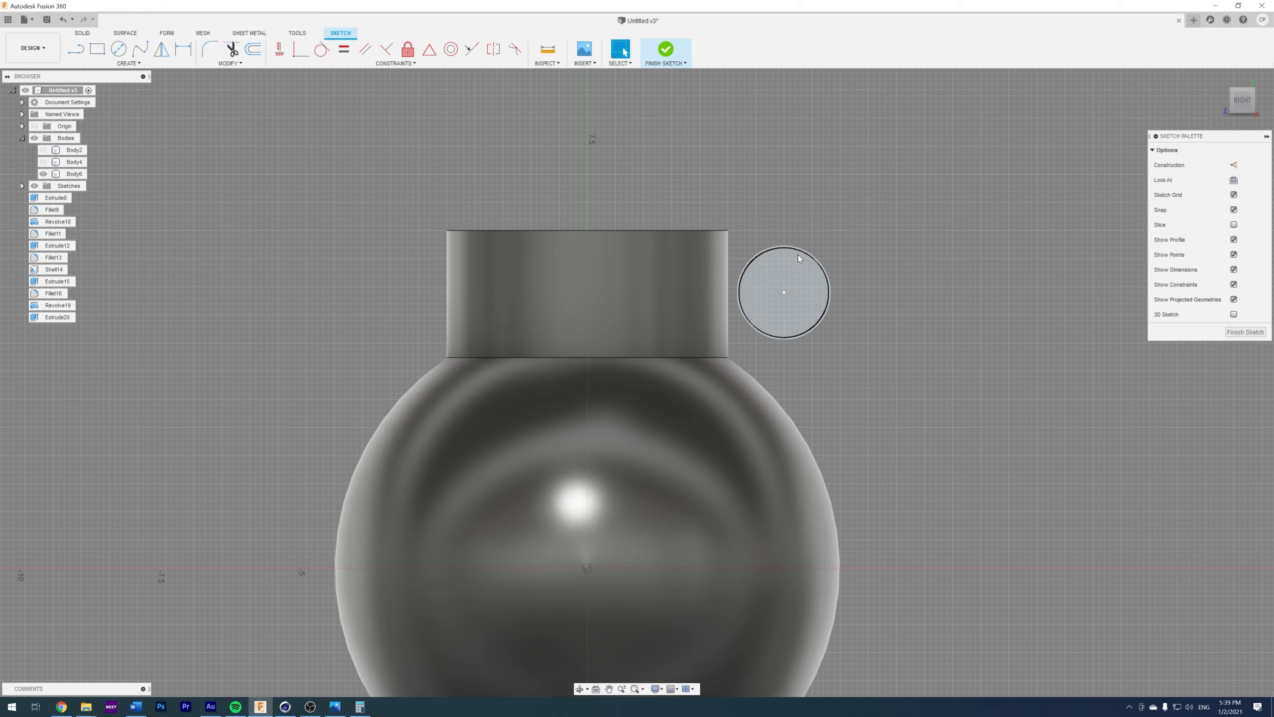
# - Move the circle about -0.89 cm in X and -0.19 cm in Y so it overlaps the neck's edge, then finish the sketch
pyautogui.rightClick(794, 267)
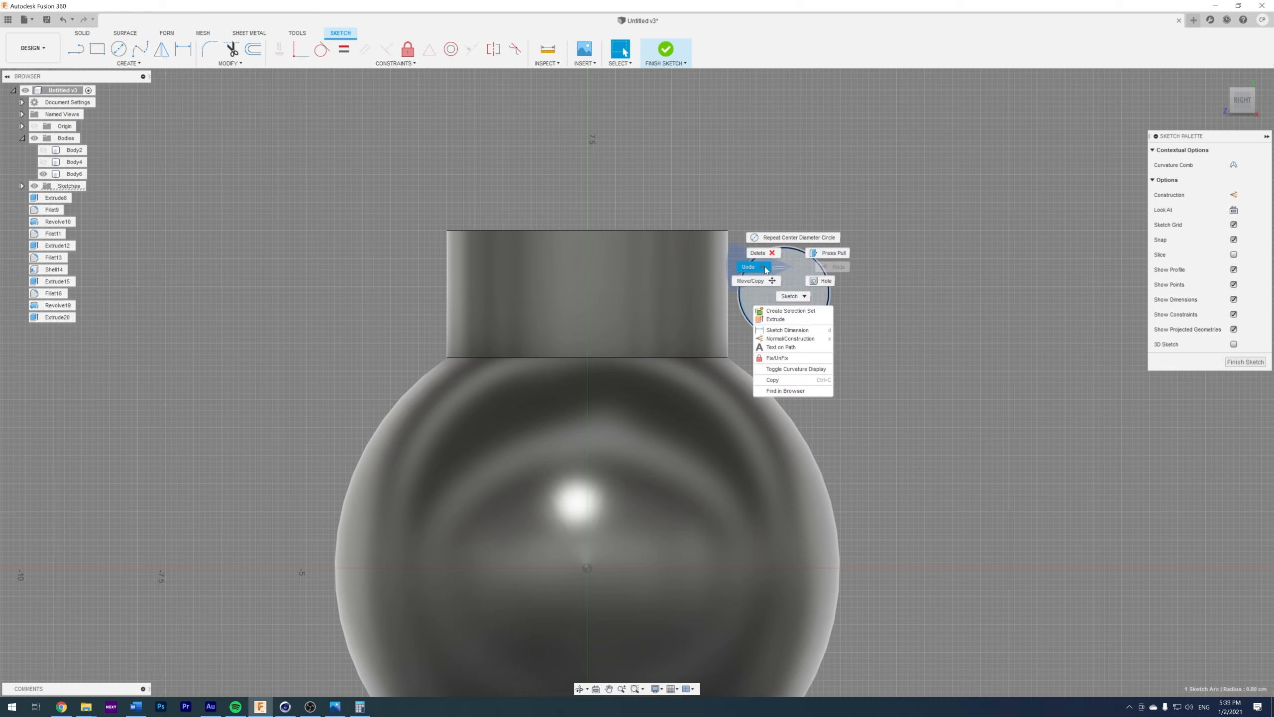
pyautogui.click(751, 280)
pyautogui.moveTo(786, 284); pyautogui.dragTo(746, 293)
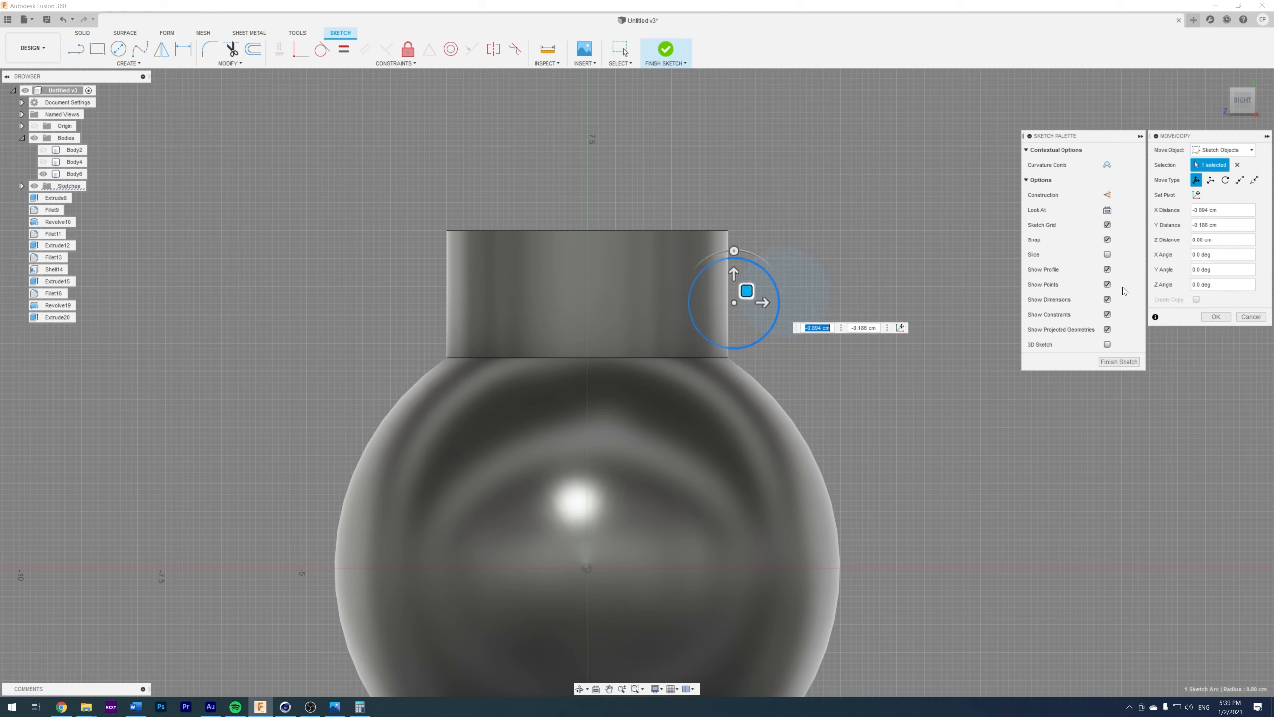
pyautogui.click(1216, 317)
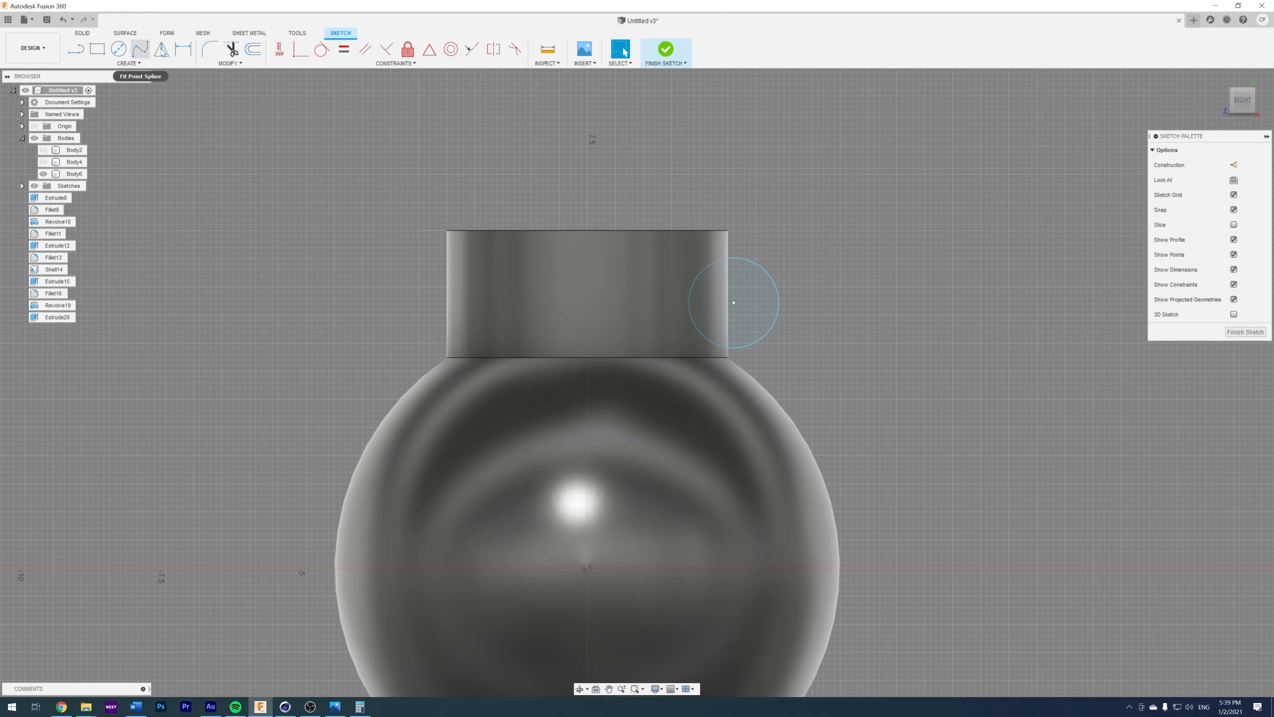
pyautogui.click(1247, 331)
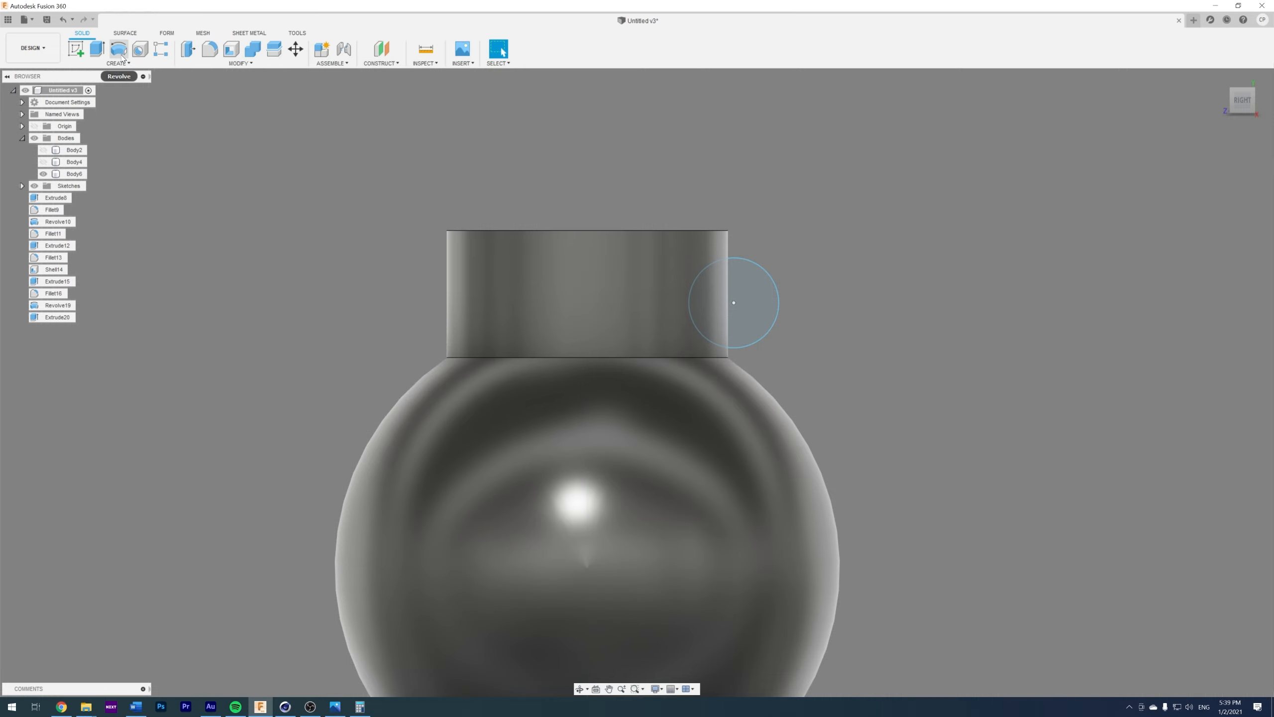
# - Revolve the circle 360 degrees around the neck's axis as a cut to carve a rounded groove
pyautogui.click(119, 50)
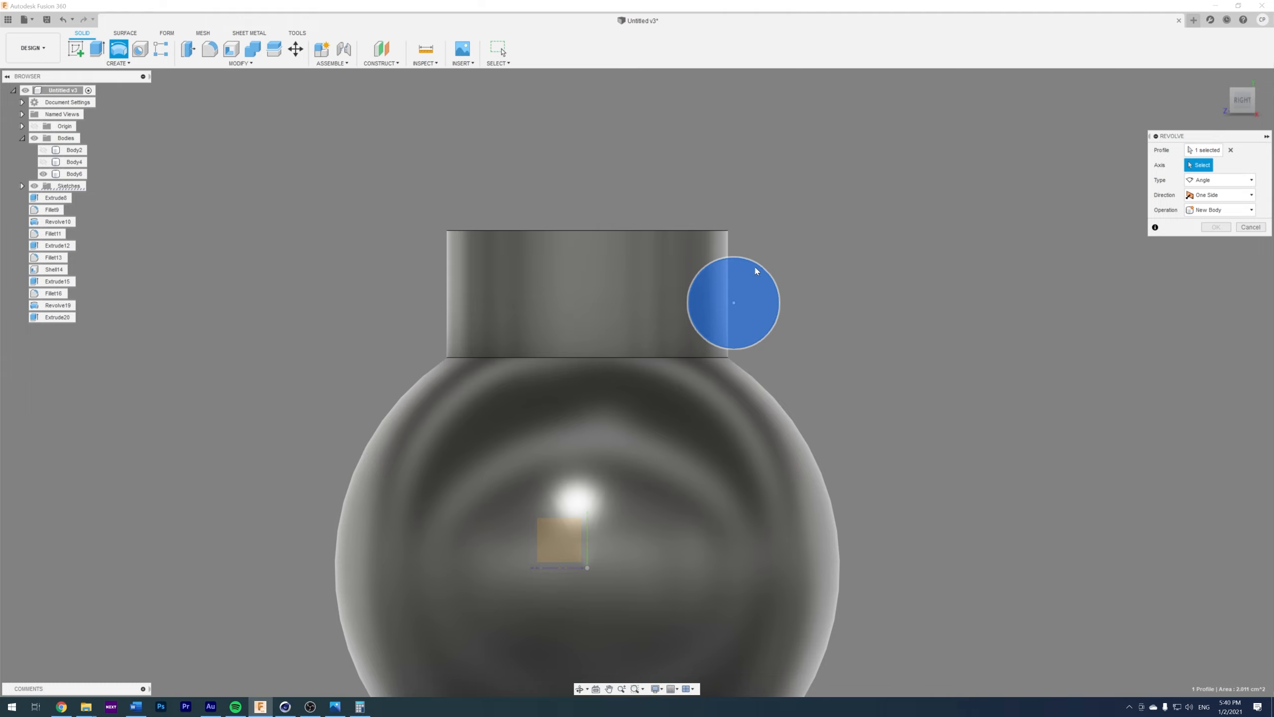
pyautogui.click(613, 265)
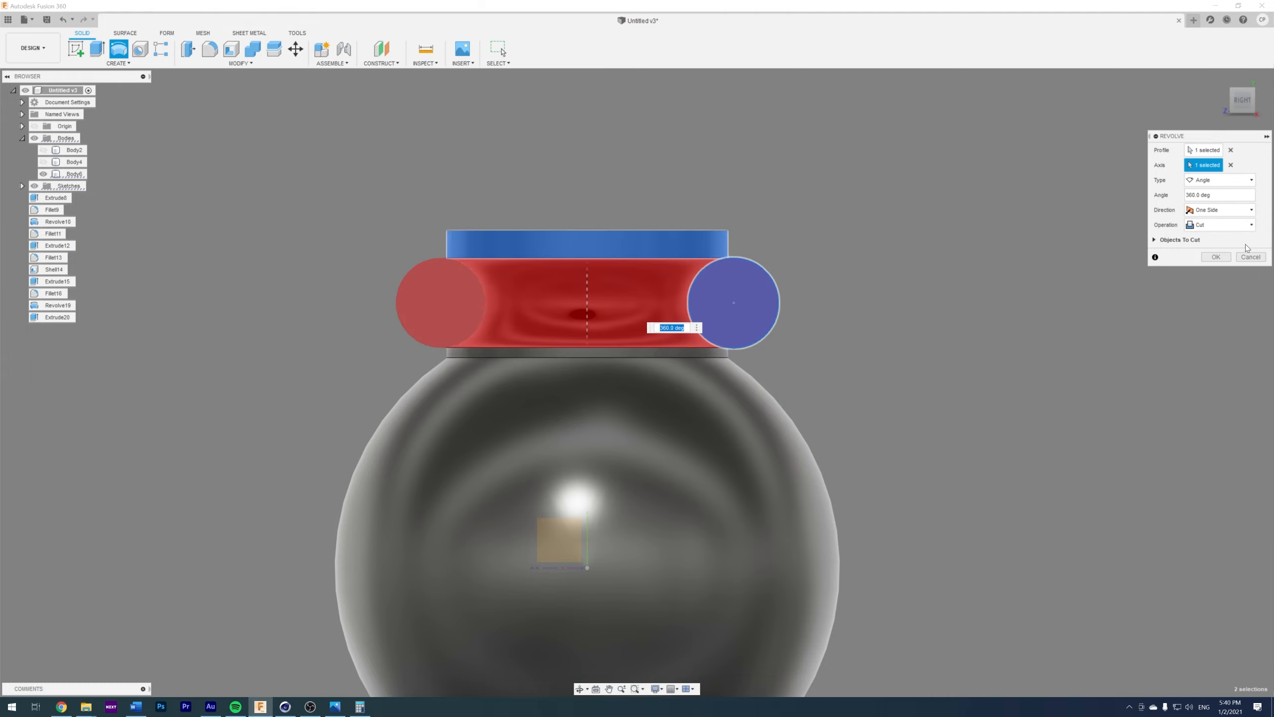
pyautogui.click(1216, 257)
# - Fillet the lower edge of the bottle's rim with a 0.20 cm radius
pyautogui.keyDown('shift'); pyautogui.moveTo(873, 242); pyautogui.dragTo(865, 259, button='middle'); pyautogui.keyUp('shift')
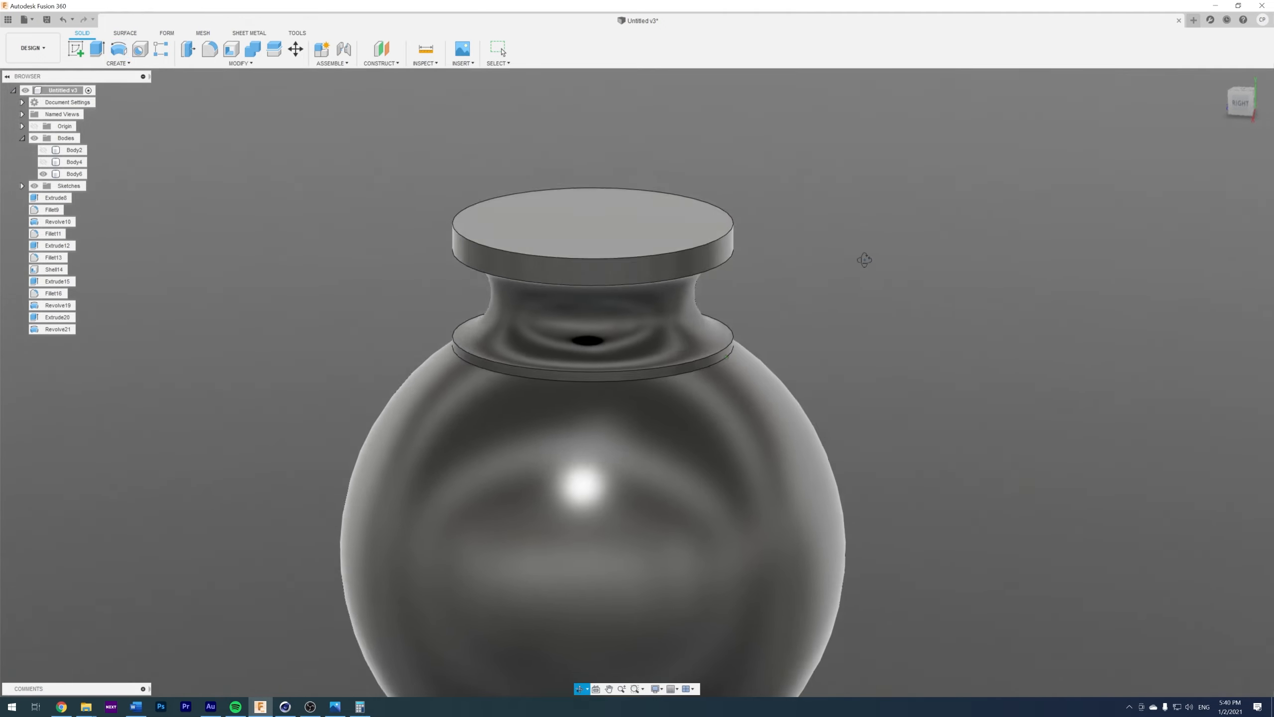
pyautogui.press('f')
pyautogui.click(726, 281)
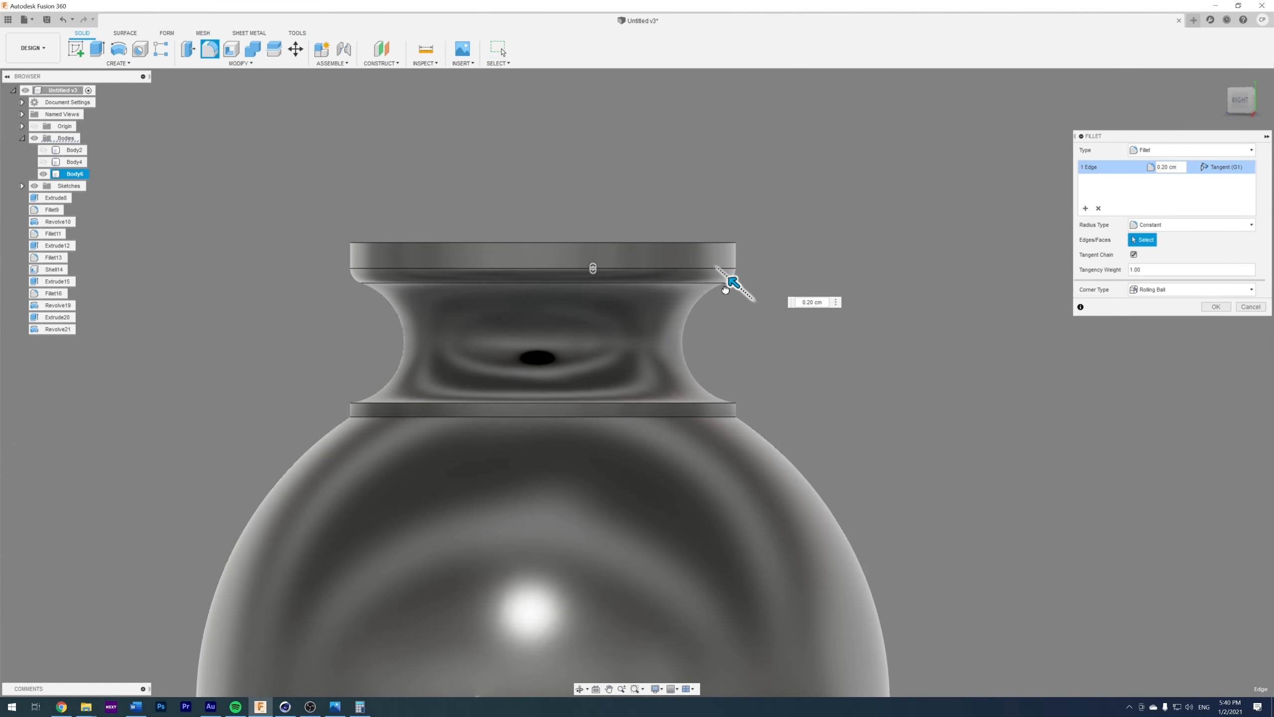
pyautogui.click(1216, 308)
# - Fillet the two edges at the base of the neck with a 0.60 cm radius
pyautogui.moveTo(751, 407)
pyautogui.mouseDown()
pyautogui.moveTo(776, 391)
pyautogui.moveTo(750, 408)
pyautogui.mouseUp()
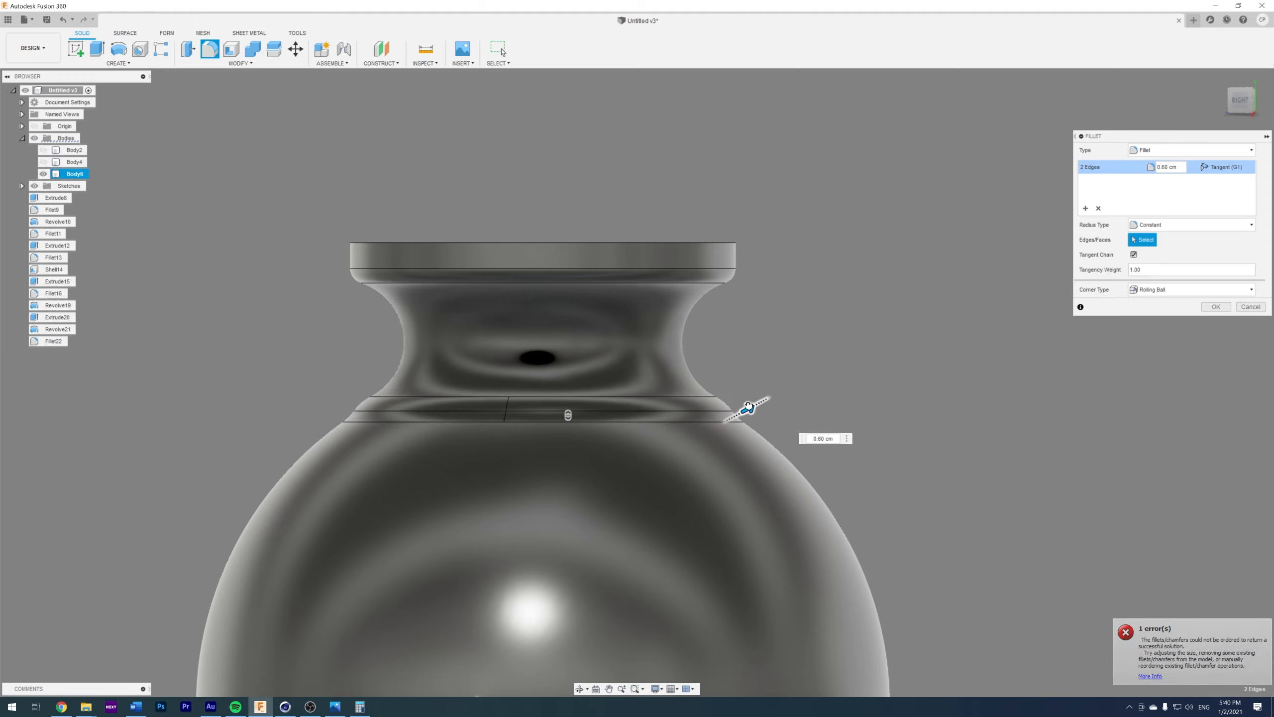
pyautogui.click(1217, 307)
# - Shell the entire bottle body inward with a 0.20 cm wall thickness
pyautogui.scroll(-5, 728, 260)
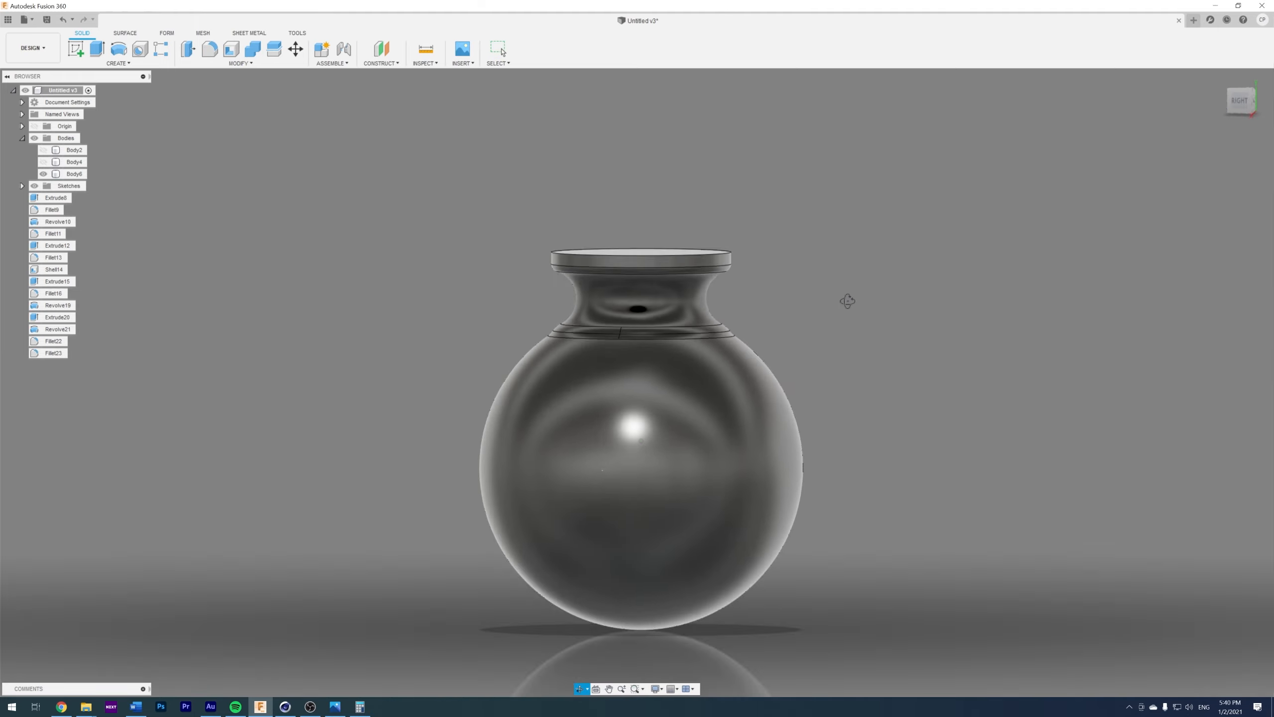
pyautogui.keyDown('shift'); pyautogui.moveTo(846, 301); pyautogui.dragTo(830, 312, button='middle'); pyautogui.keyUp('shift')
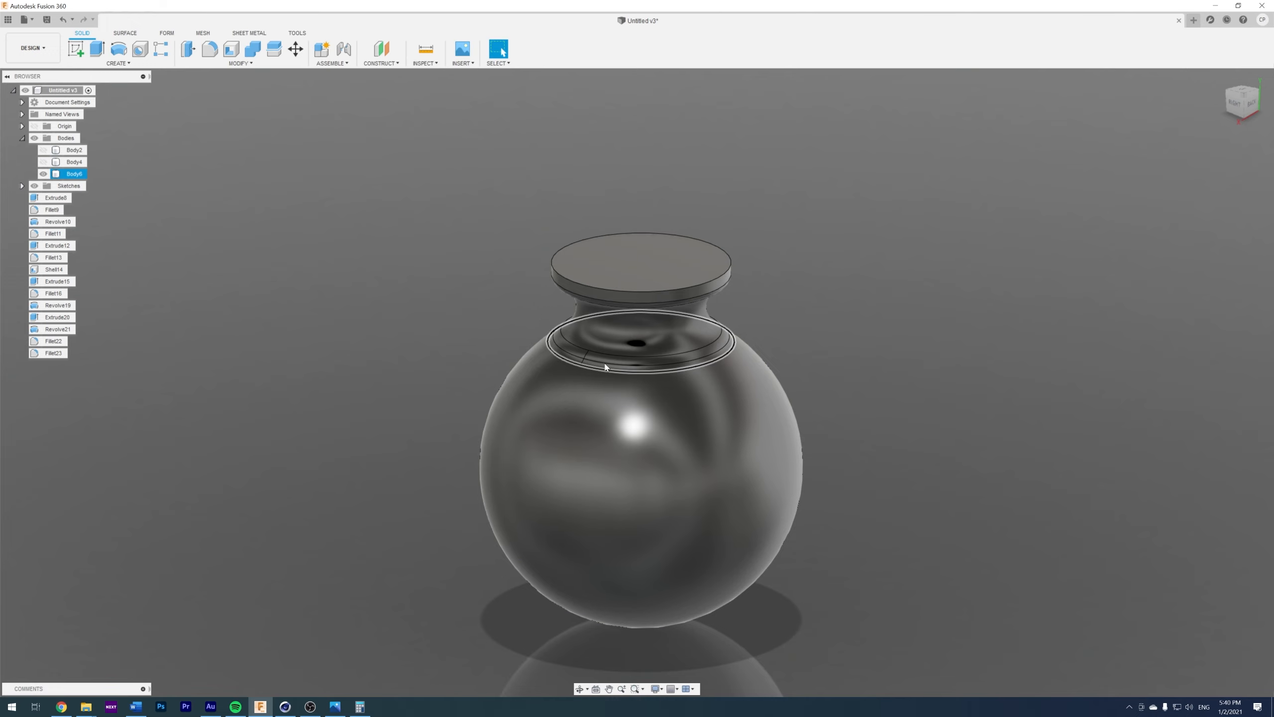
pyautogui.click(232, 52)
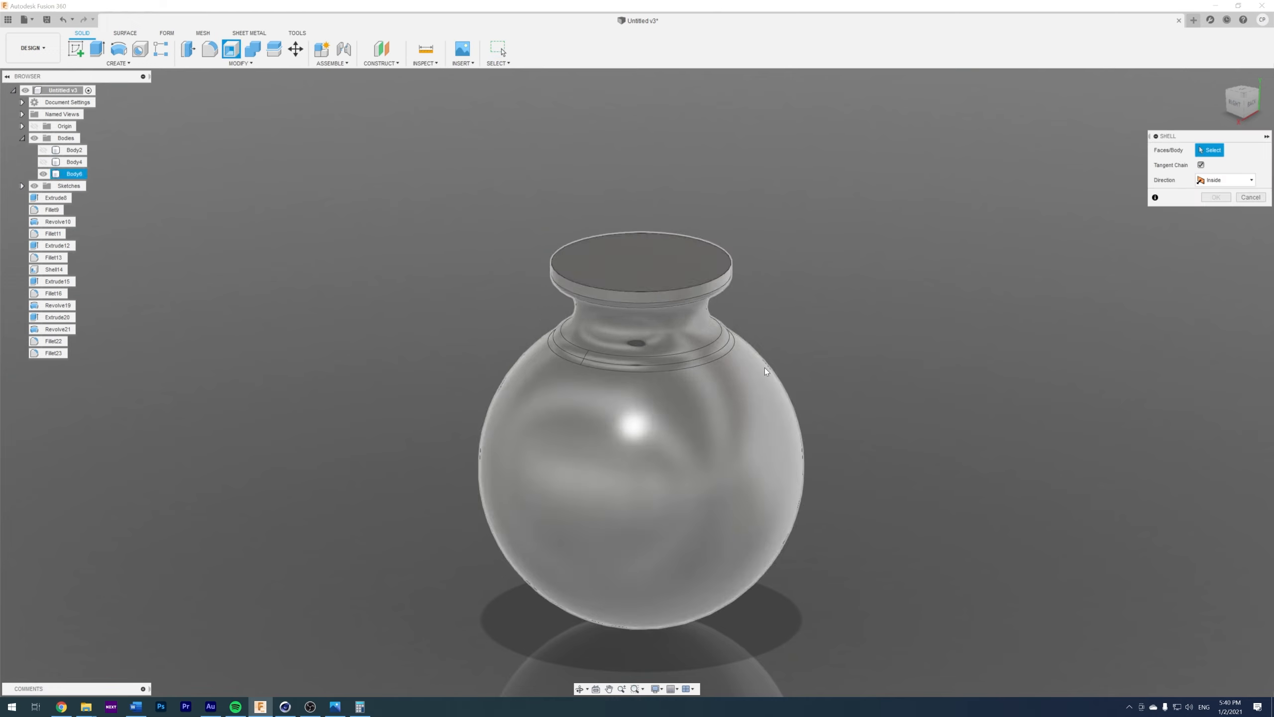
pyautogui.click(73, 175)
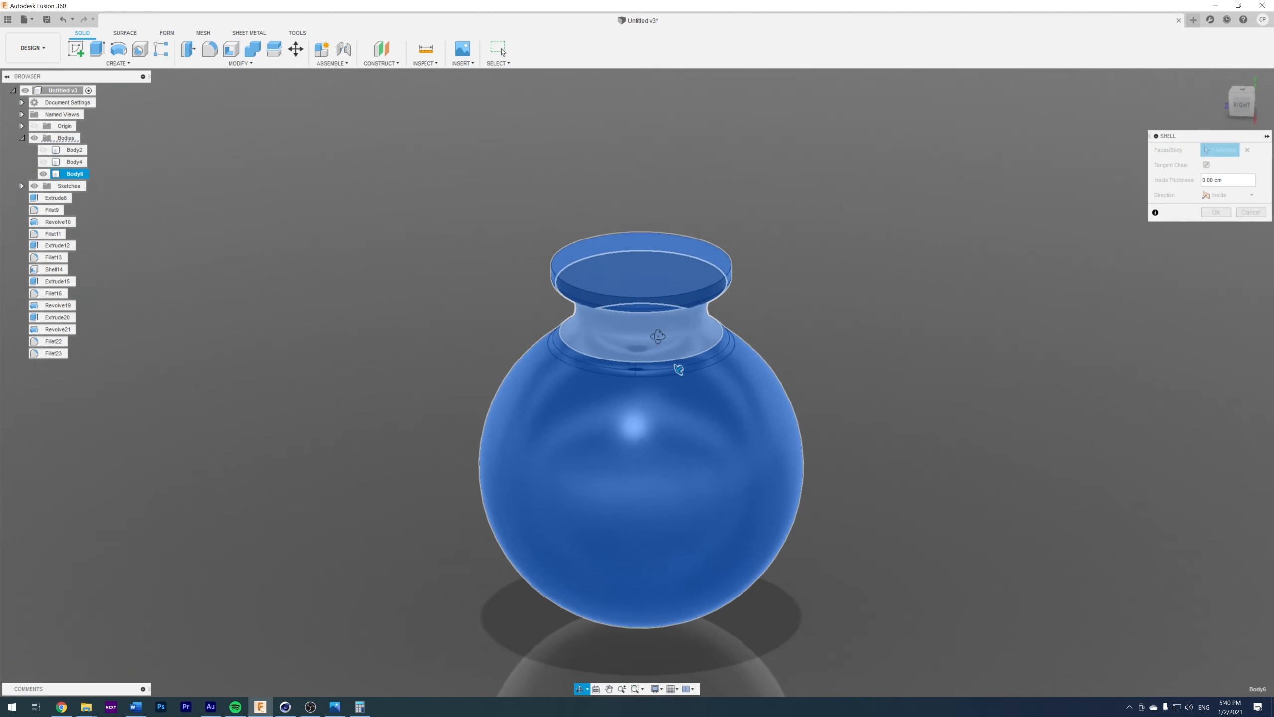
pyautogui.scroll(10, 722, 334)
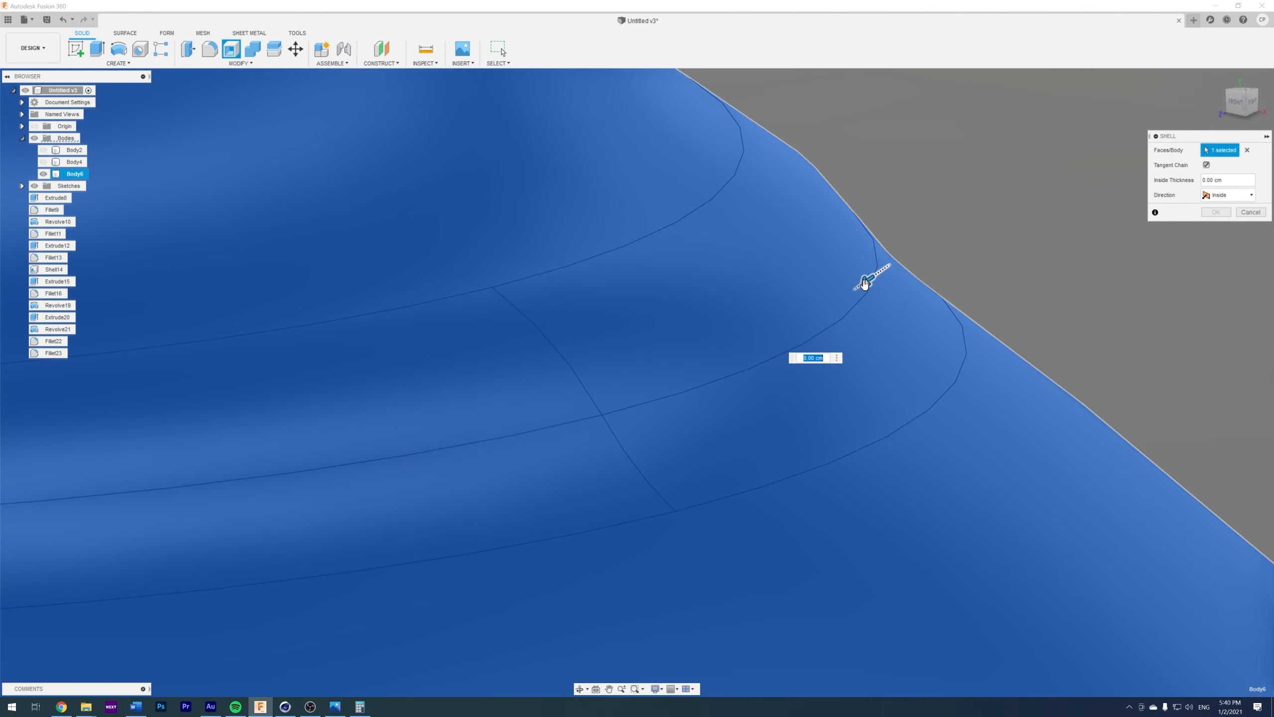
pyautogui.moveTo(868, 277); pyautogui.dragTo(745, 325)
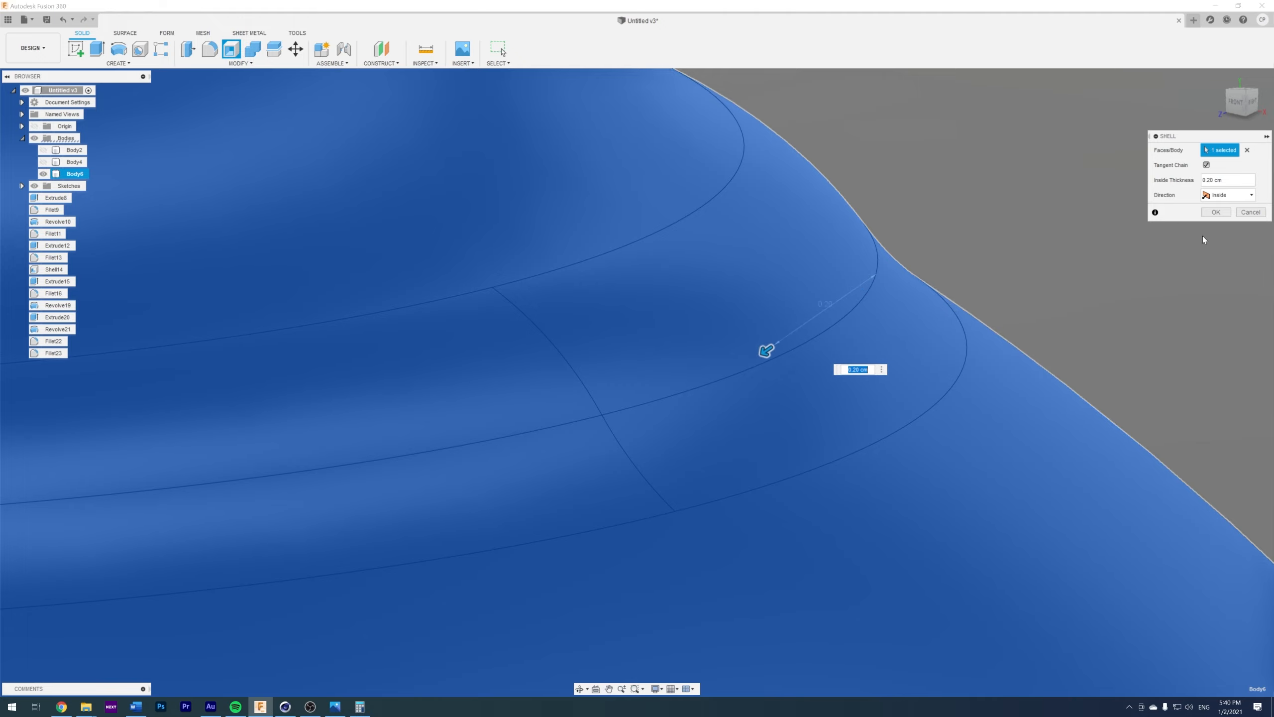
pyautogui.click(1220, 215)
pyautogui.scroll(-10, 609, 276)
pyautogui.scroll(2, 635, 297)
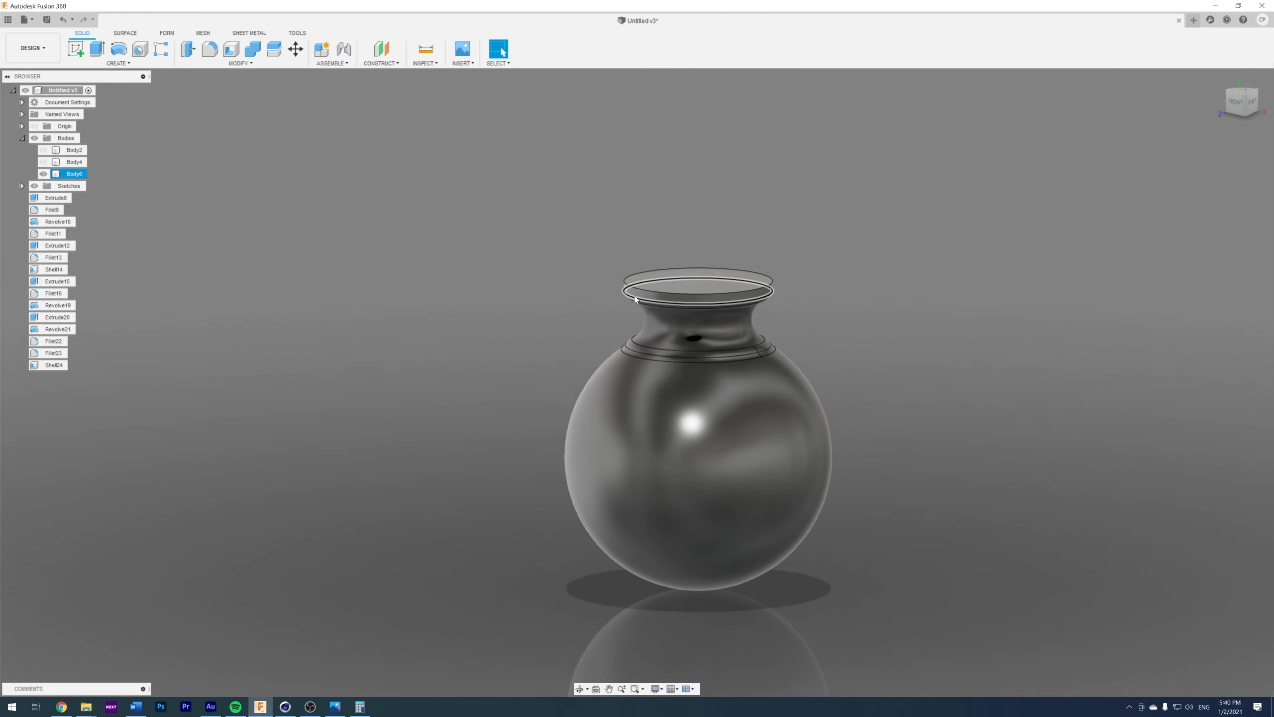
# - Sketch a circle centred on the bottle rim's top face, slightly smaller than the rim, and finish the sketch
pyautogui.rightClick(672, 279)
pyautogui.click(674, 302)
pyautogui.click(631, 297)
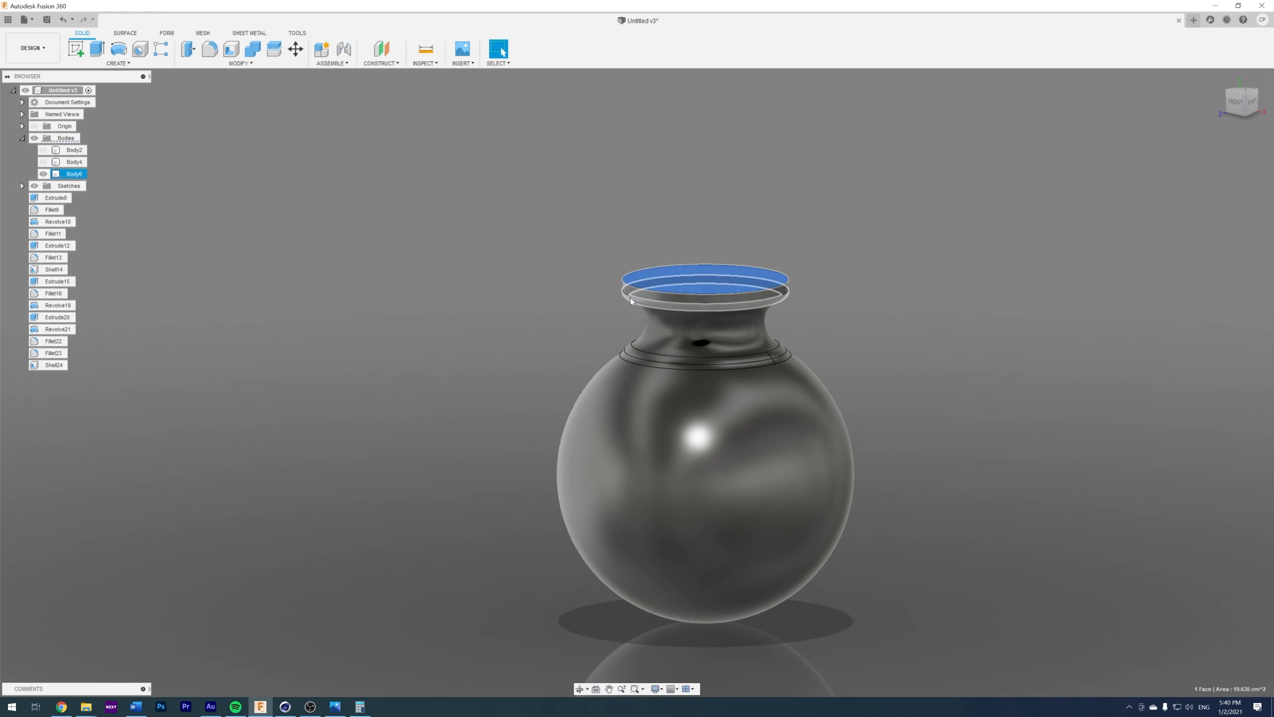
pyautogui.click(667, 369)
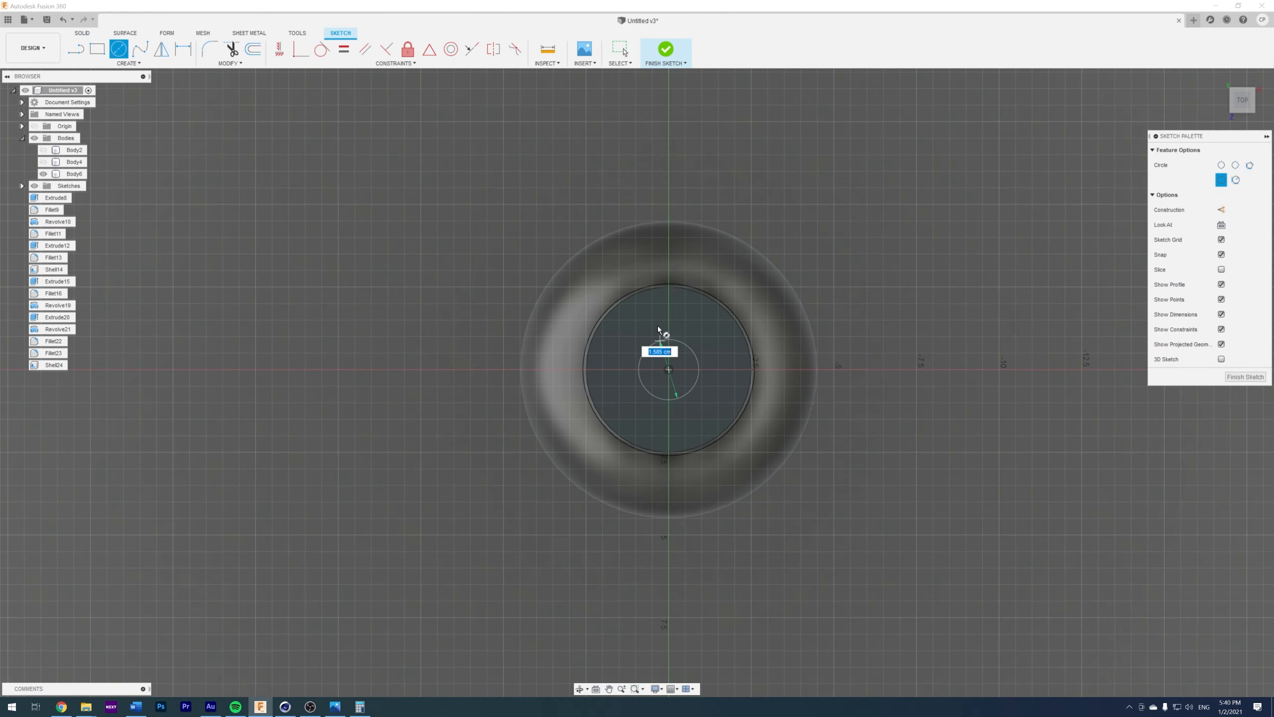
pyautogui.click(671, 302)
pyautogui.click(1244, 376)
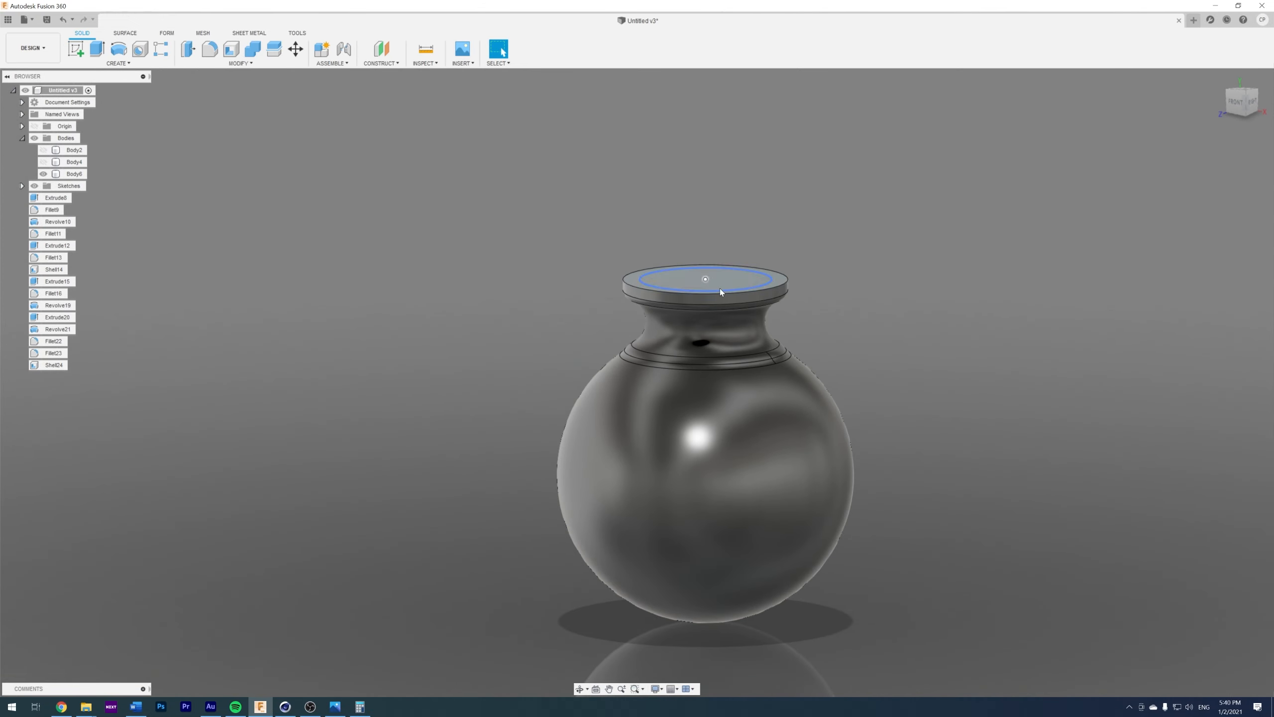
# - Extrude the inner circle profile -0.50 cm as a cut to open the bottle's mouth
pyautogui.rightClick(722, 283)
pyautogui.click(757, 272)
pyautogui.moveTo(705, 270); pyautogui.dragTo(706, 307)
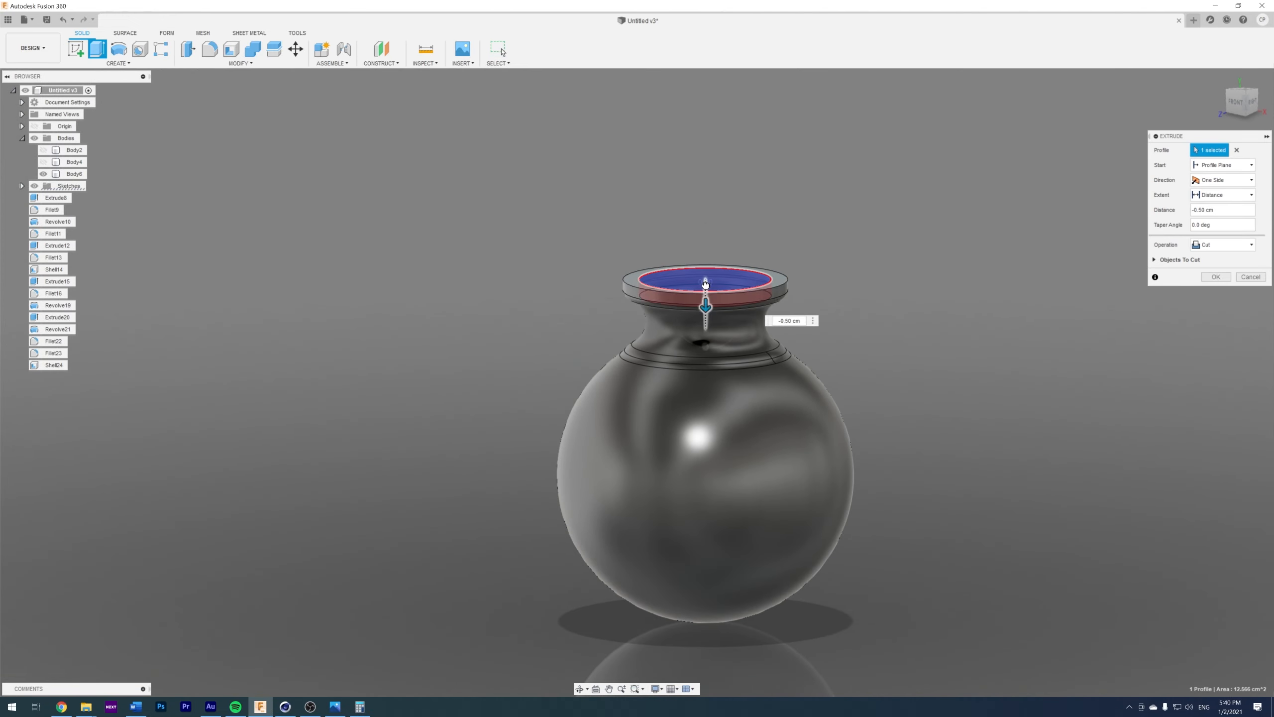
pyautogui.click(1217, 279)
pyautogui.keyDown('shift'); pyautogui.moveTo(1100, 278); pyautogui.dragTo(823, 229, button='middle'); pyautogui.keyUp('shift')
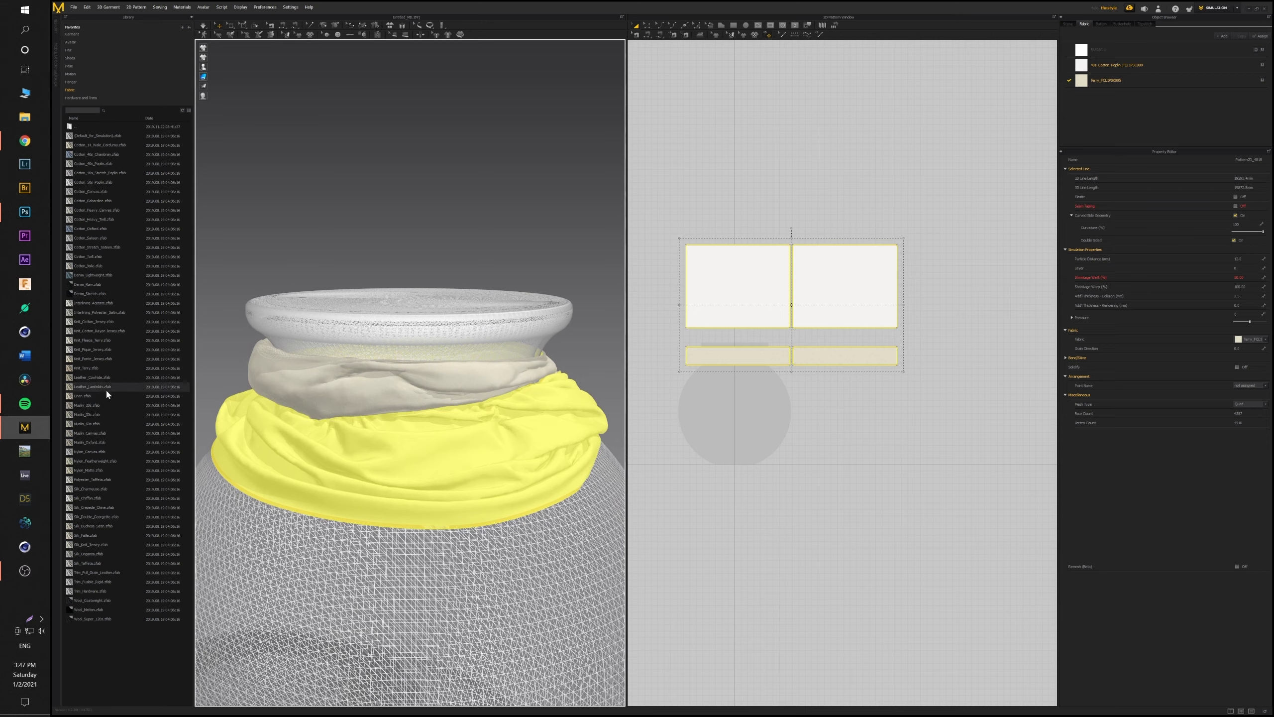
# - Switch to Marvelous Designer and inspect the material and physical properties of the Cotton Poplin fabric
pyautogui.click(1111, 67)
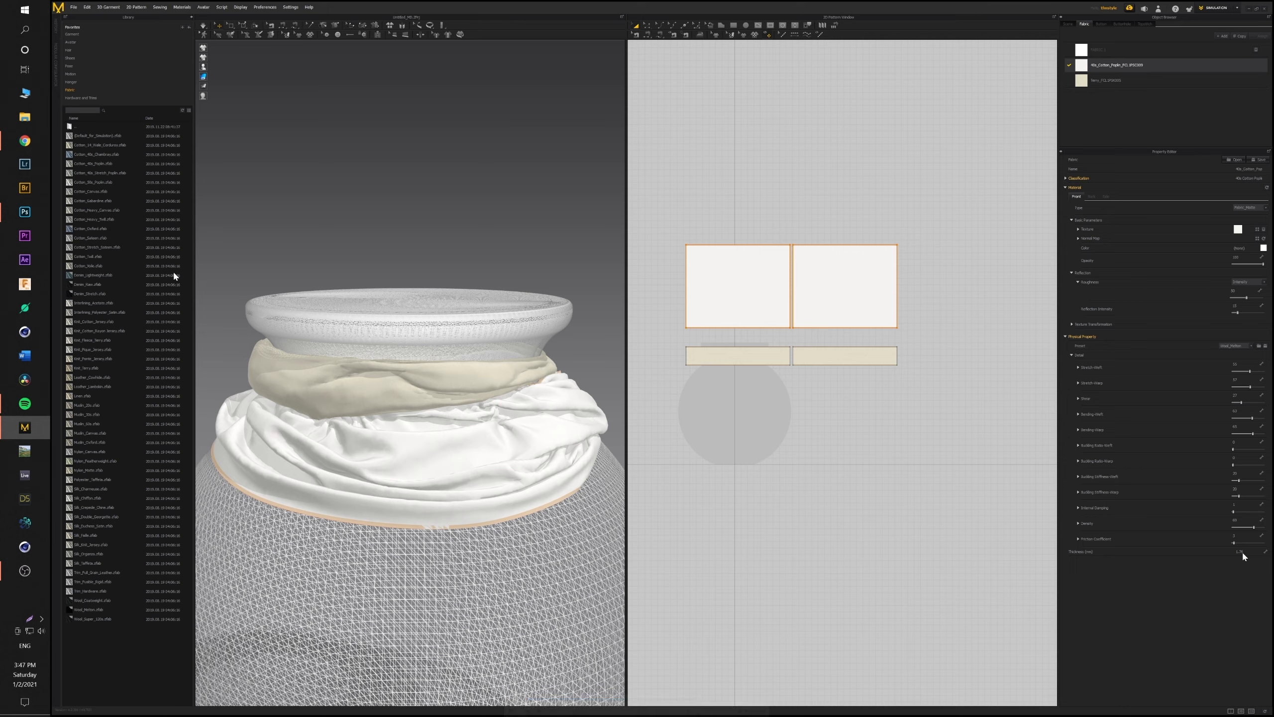
pyautogui.moveTo(724, 314)
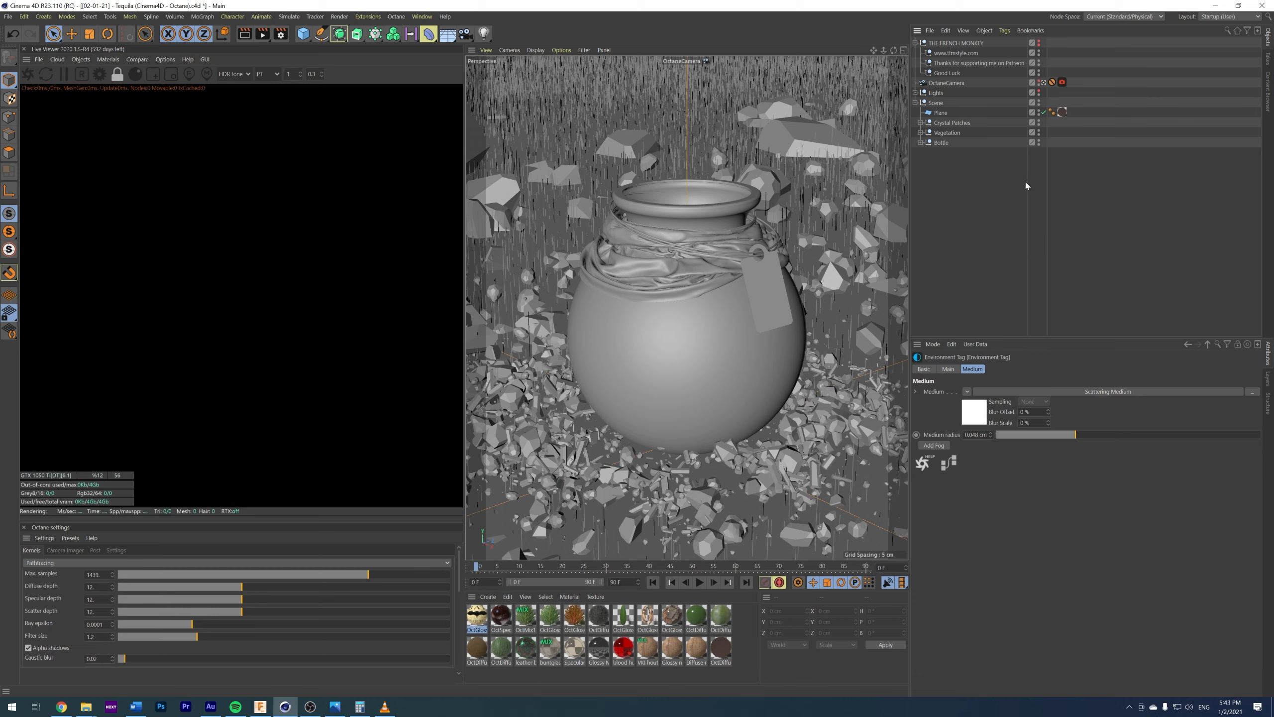
# - Switch to the Tequila scene in Cinema 4D and hide the Vegetation and Crystal Patches groups
pyautogui.click(1039, 131)
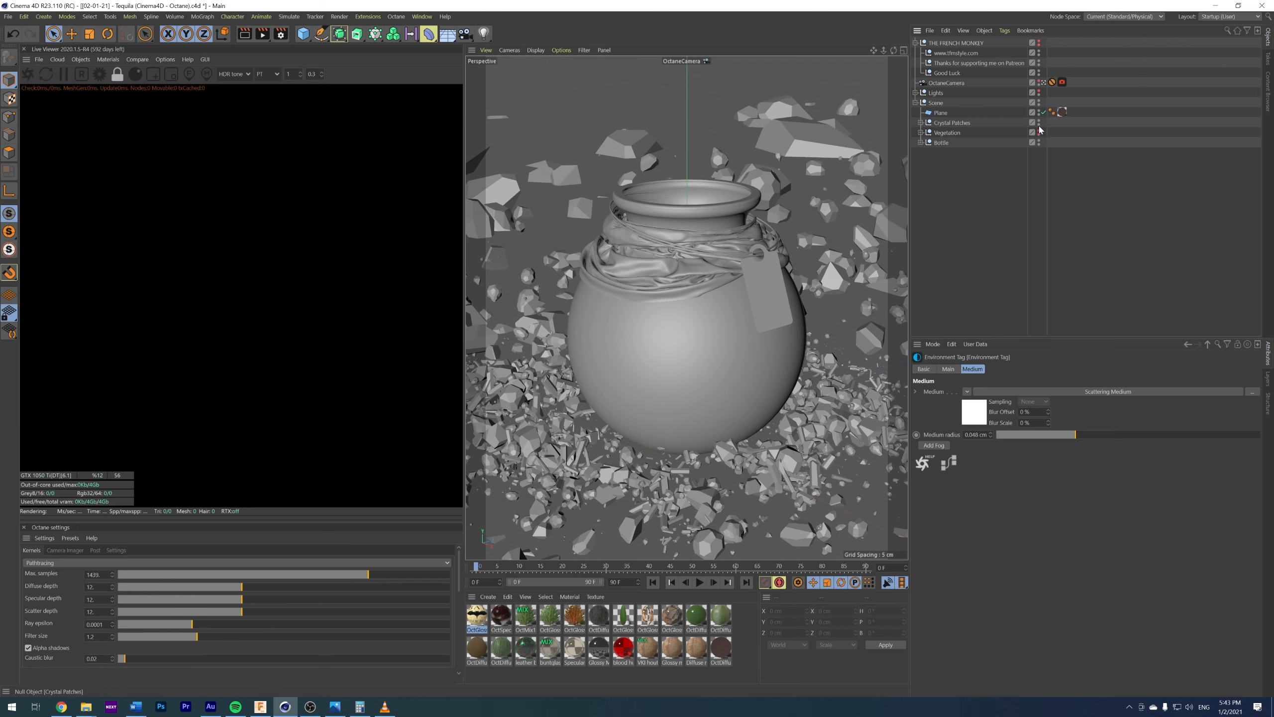
pyautogui.click(1039, 122)
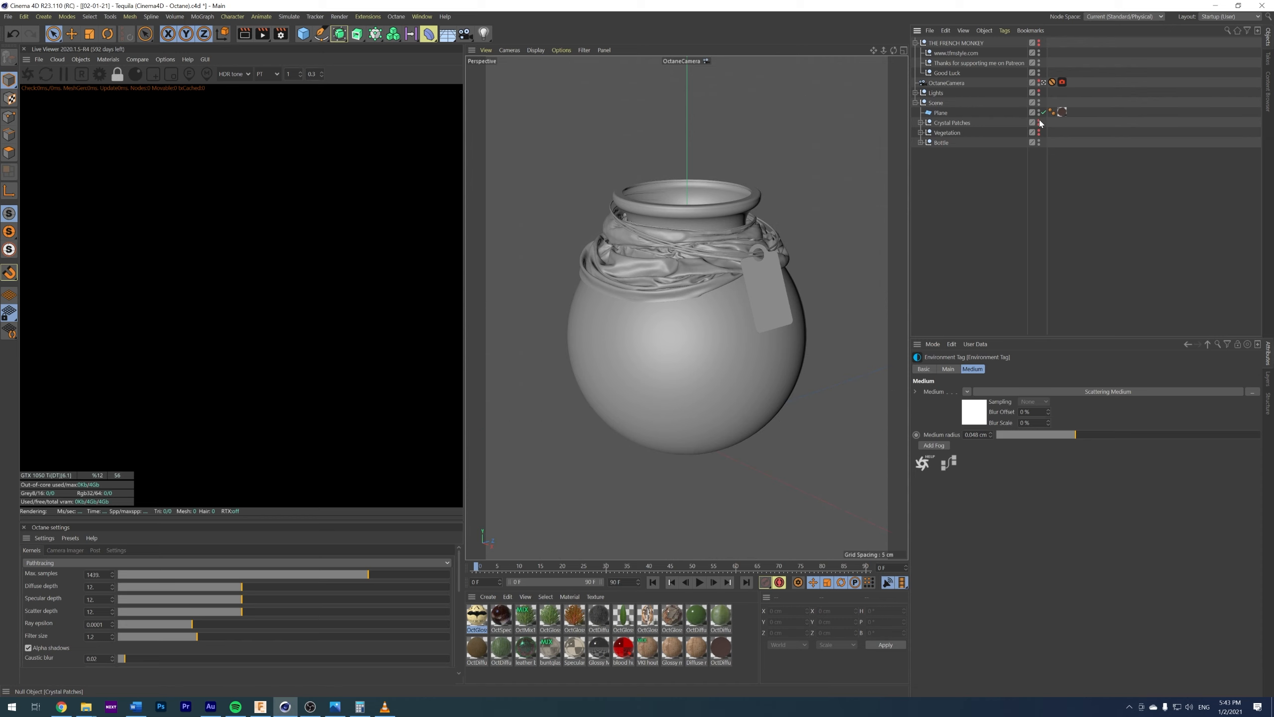
# - Unhide the cork in the Bottle group and raise it above the bottle to about 12.46 cm in Y
pyautogui.click(921, 142)
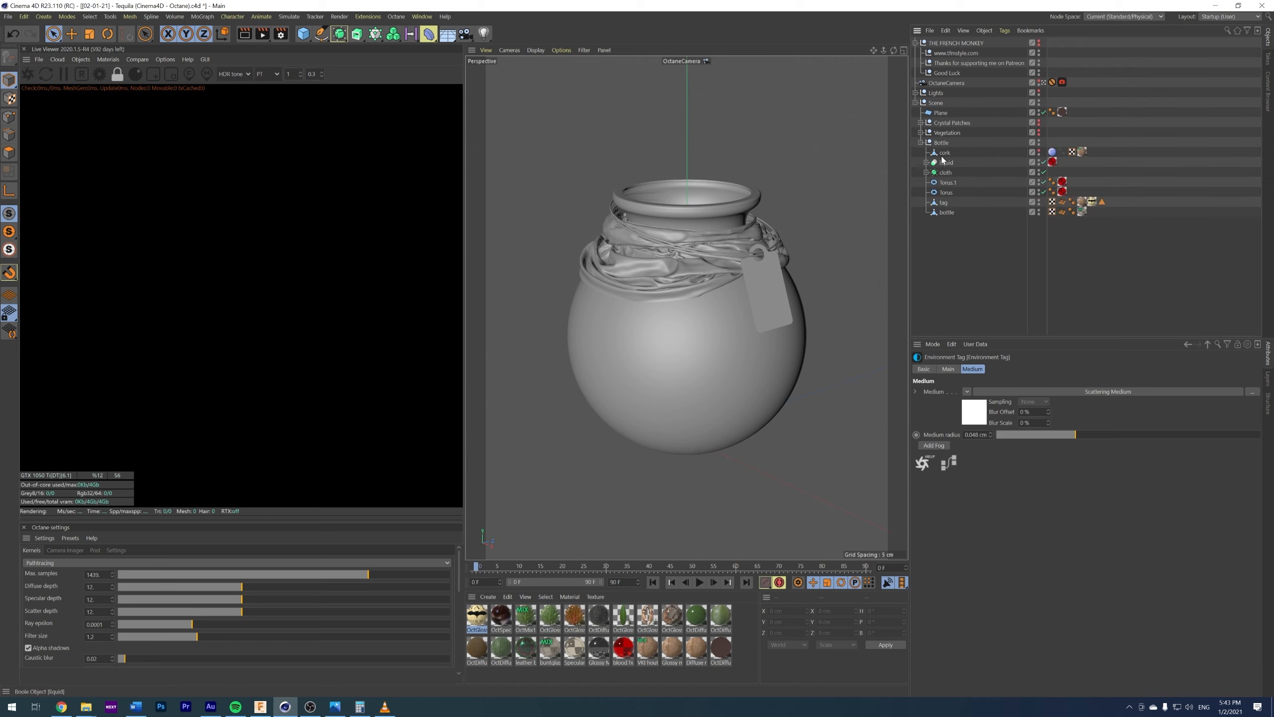
pyautogui.click(1039, 153)
pyautogui.click(929, 153)
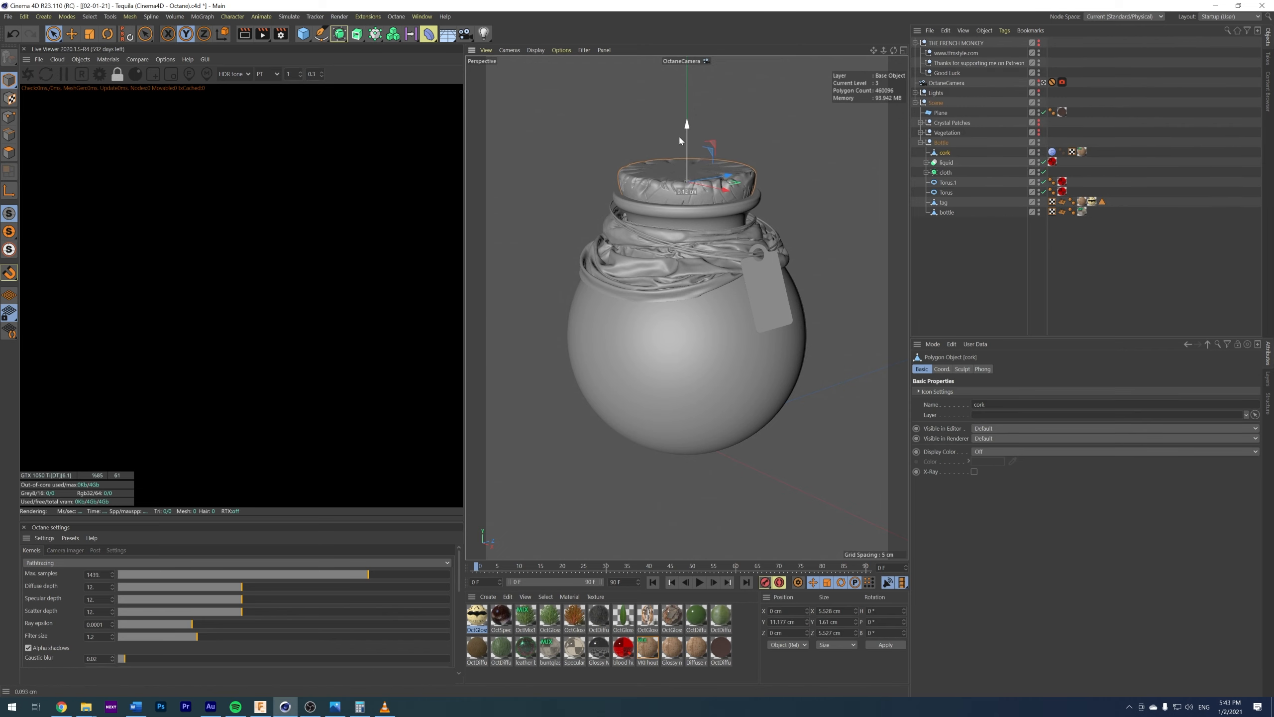
pyautogui.moveTo(680, 140); pyautogui.dragTo(686, 103)
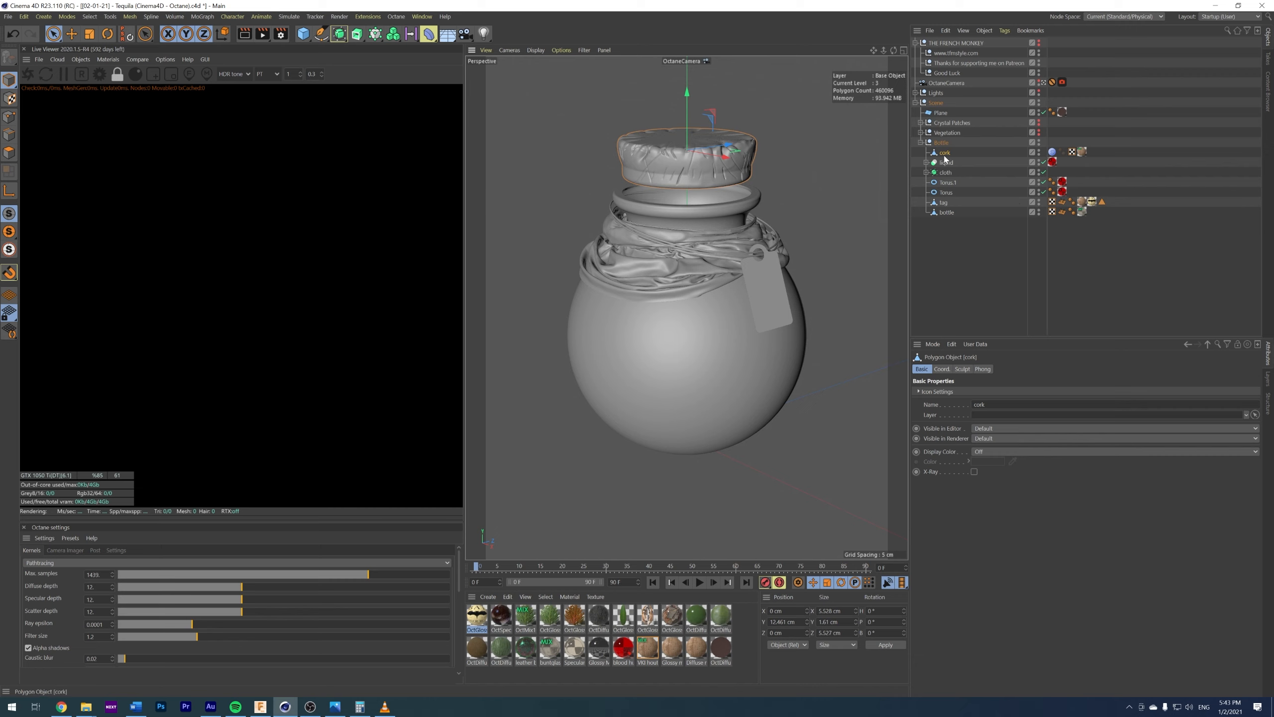
pyautogui.click(304, 33)
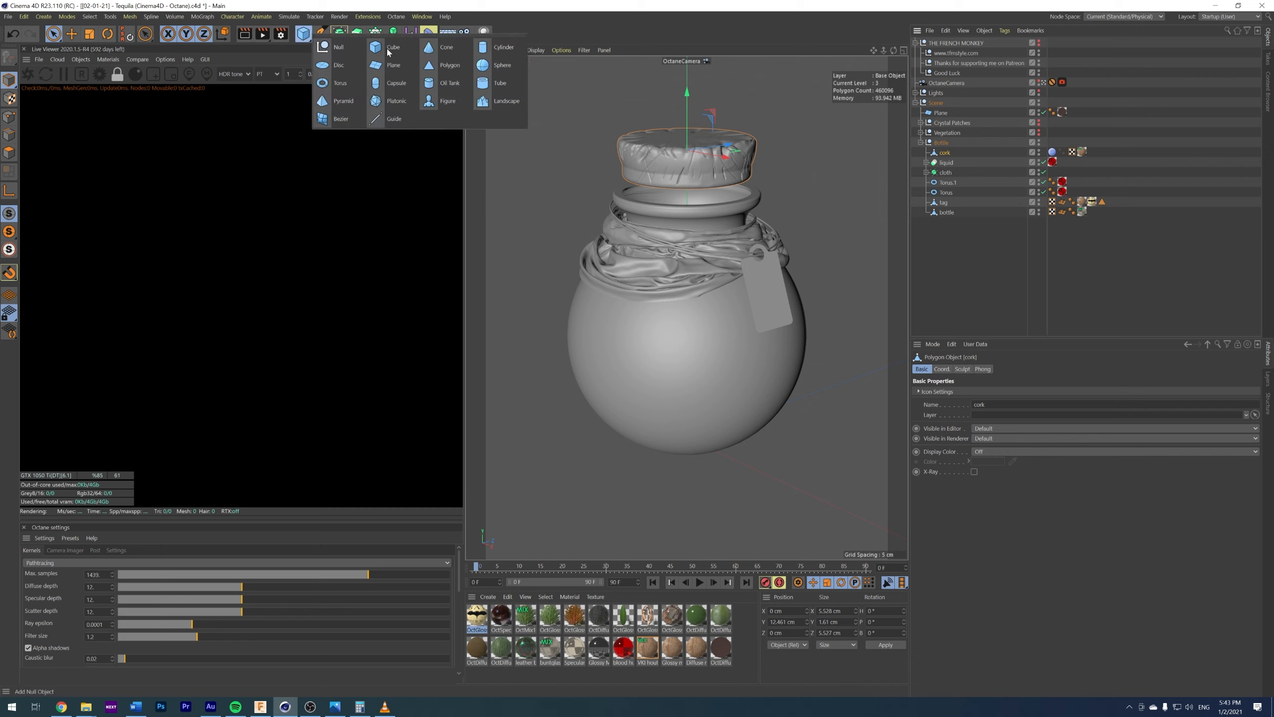
pyautogui.click(486, 52)
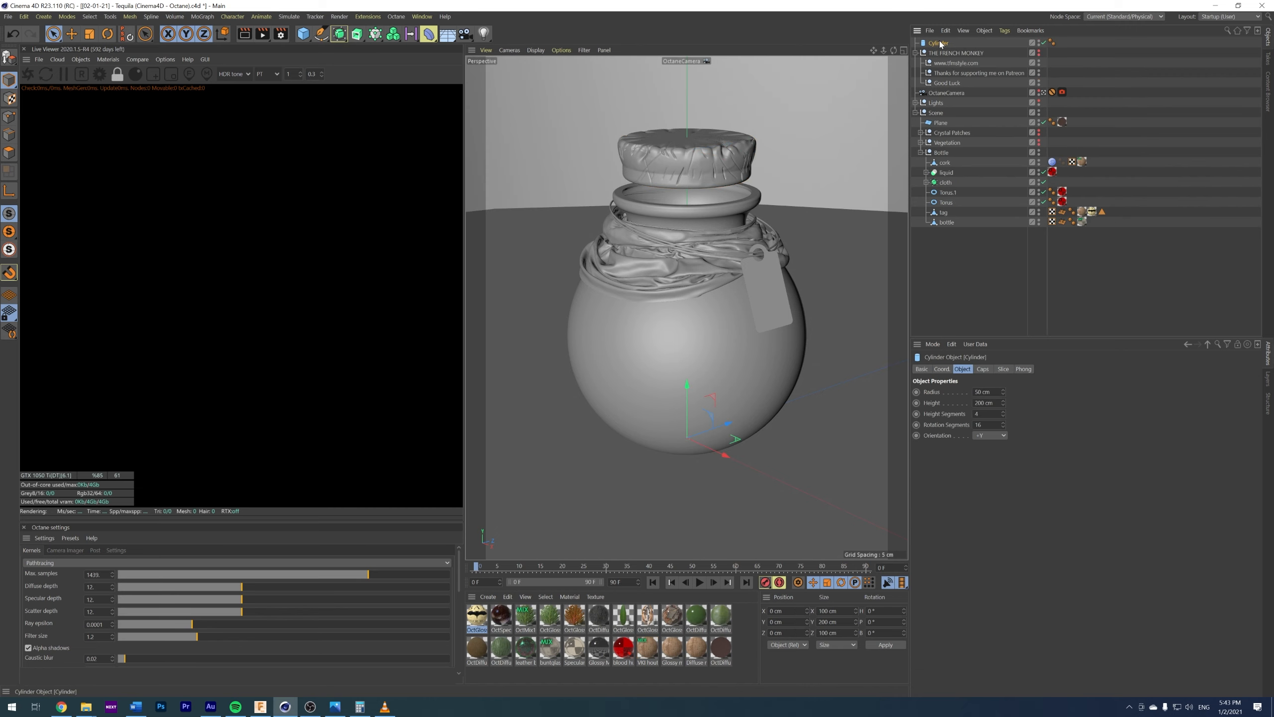
pyautogui.press('Delete')
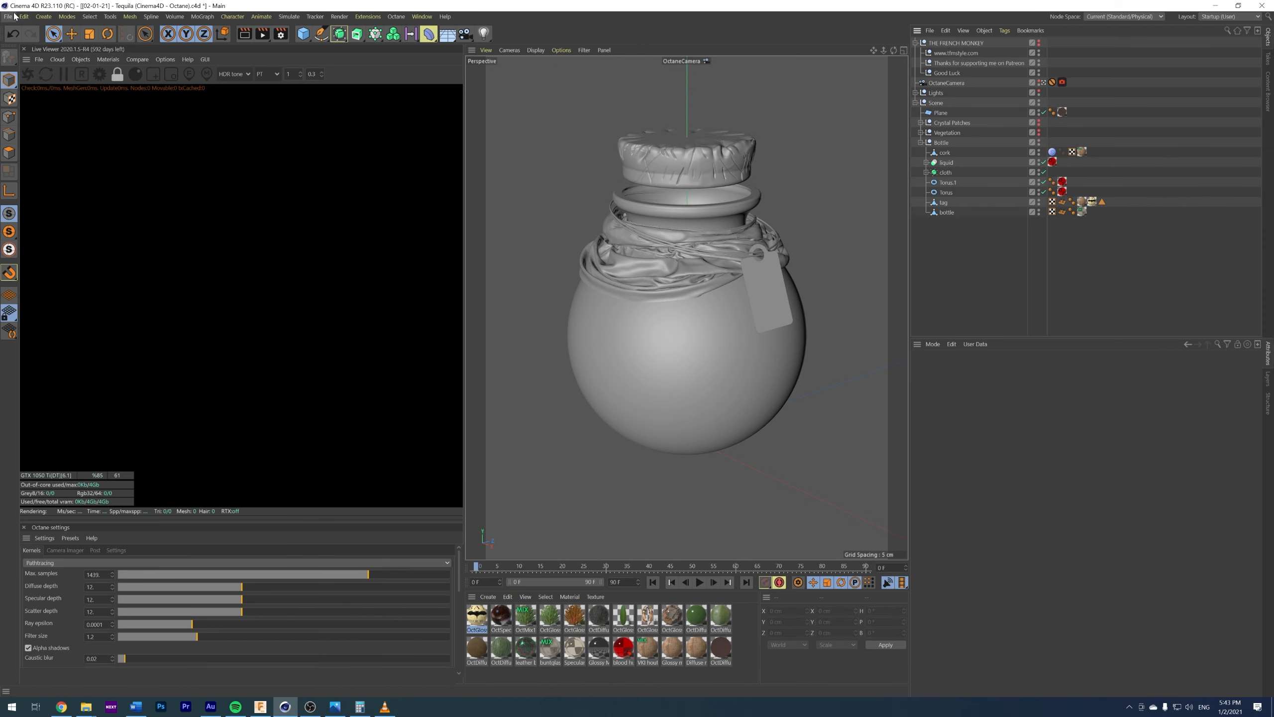
# - Create a new empty project and add a cylinder primitive for the cork
pyautogui.click(23, 17)
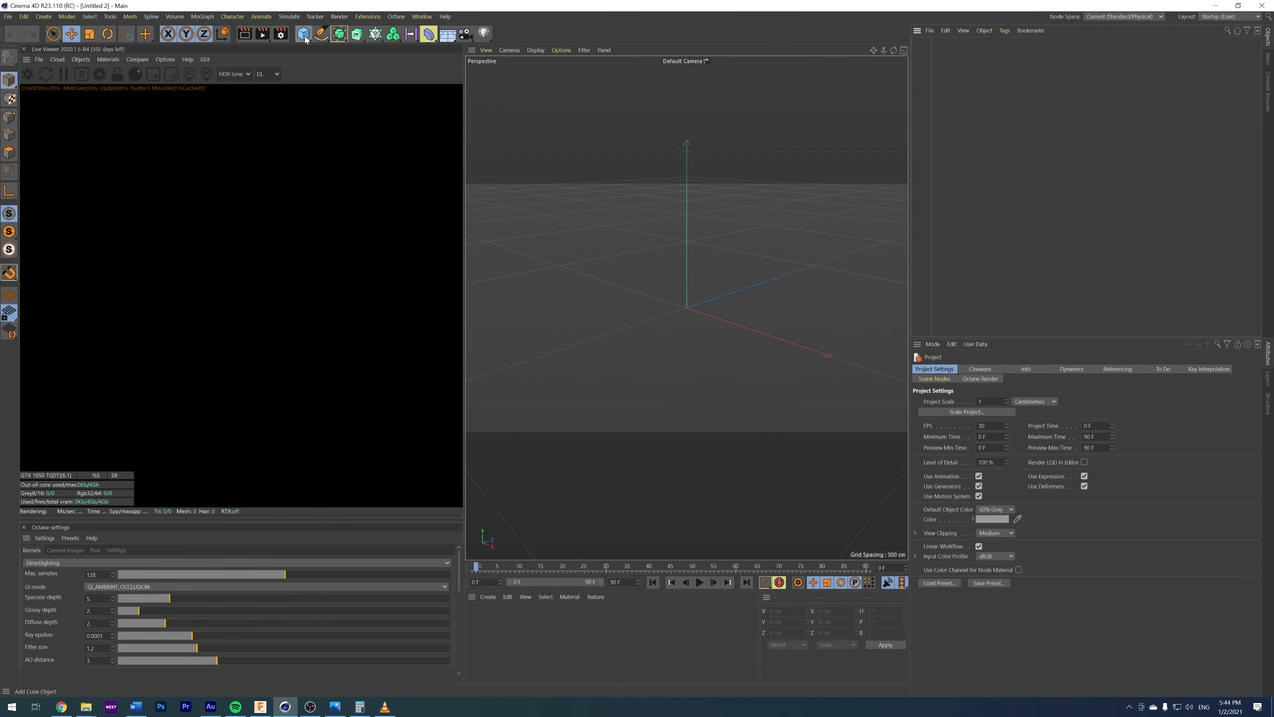
pyautogui.click(306, 40)
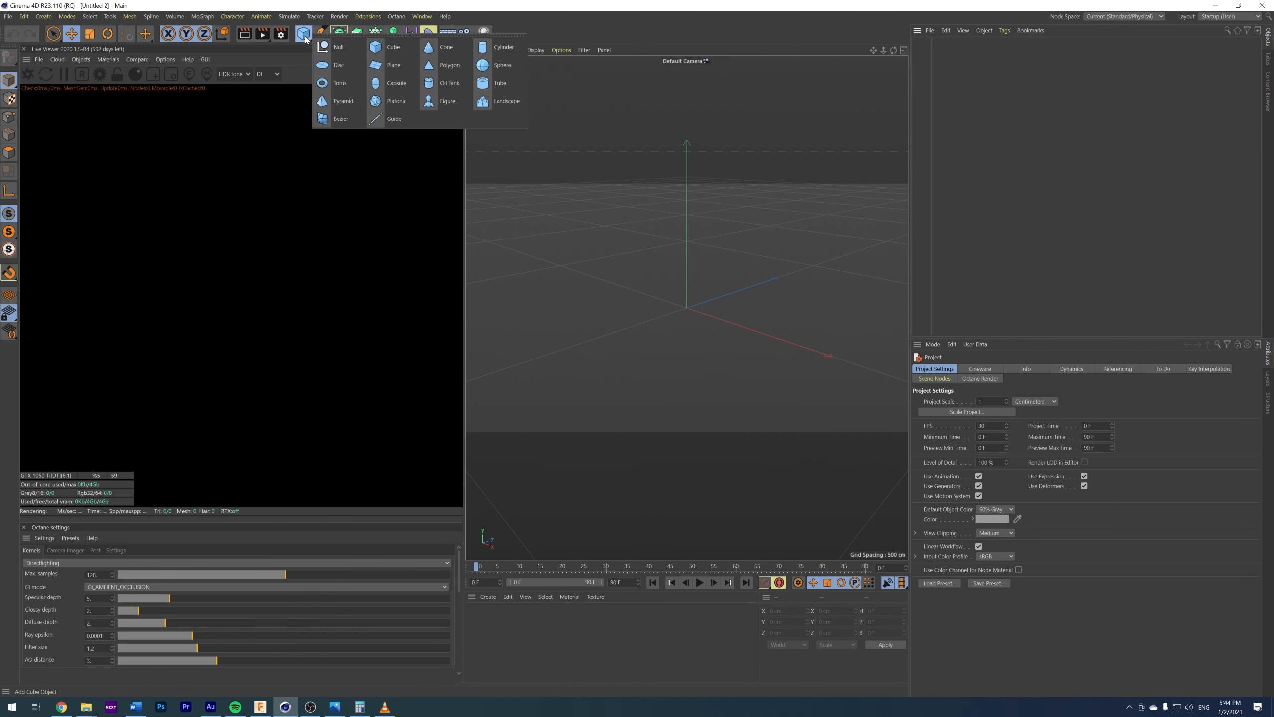
pyautogui.click(497, 55)
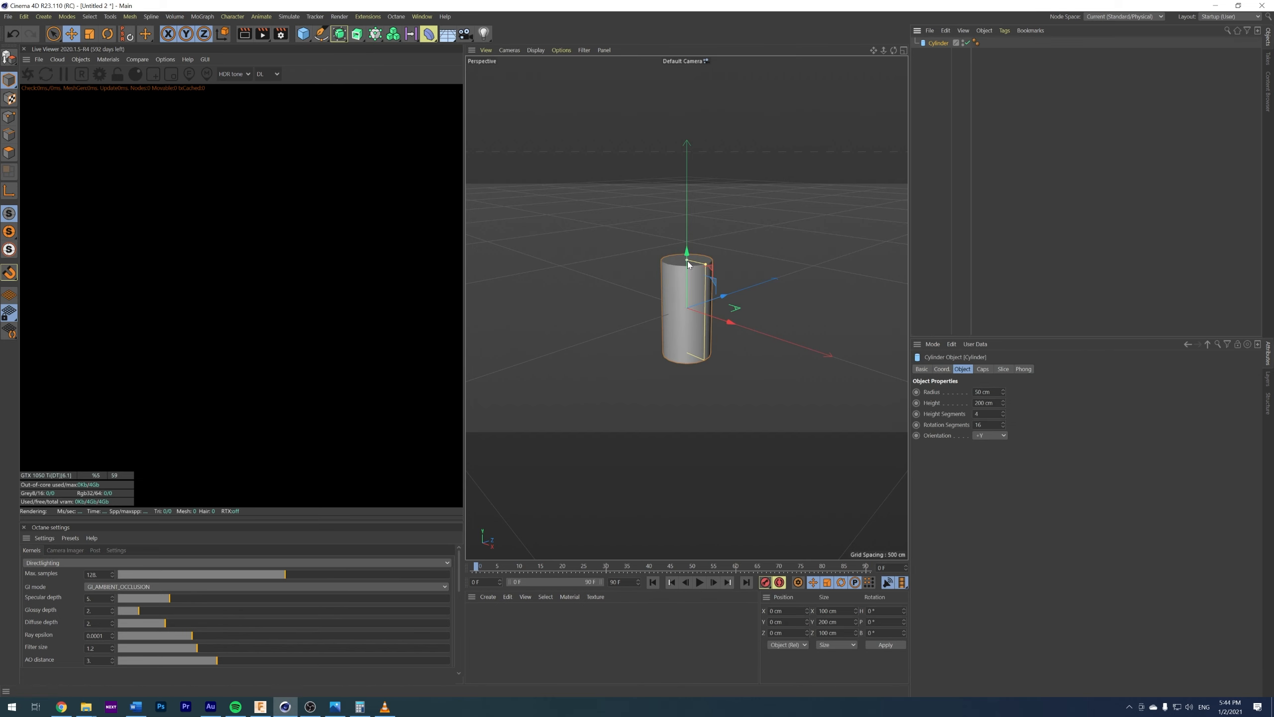
# - Shorten the cylinder and scale it up uniformly to about 142.5 cm radius and 172.7 cm height
pyautogui.moveTo(701, 264); pyautogui.dragTo(705, 299)
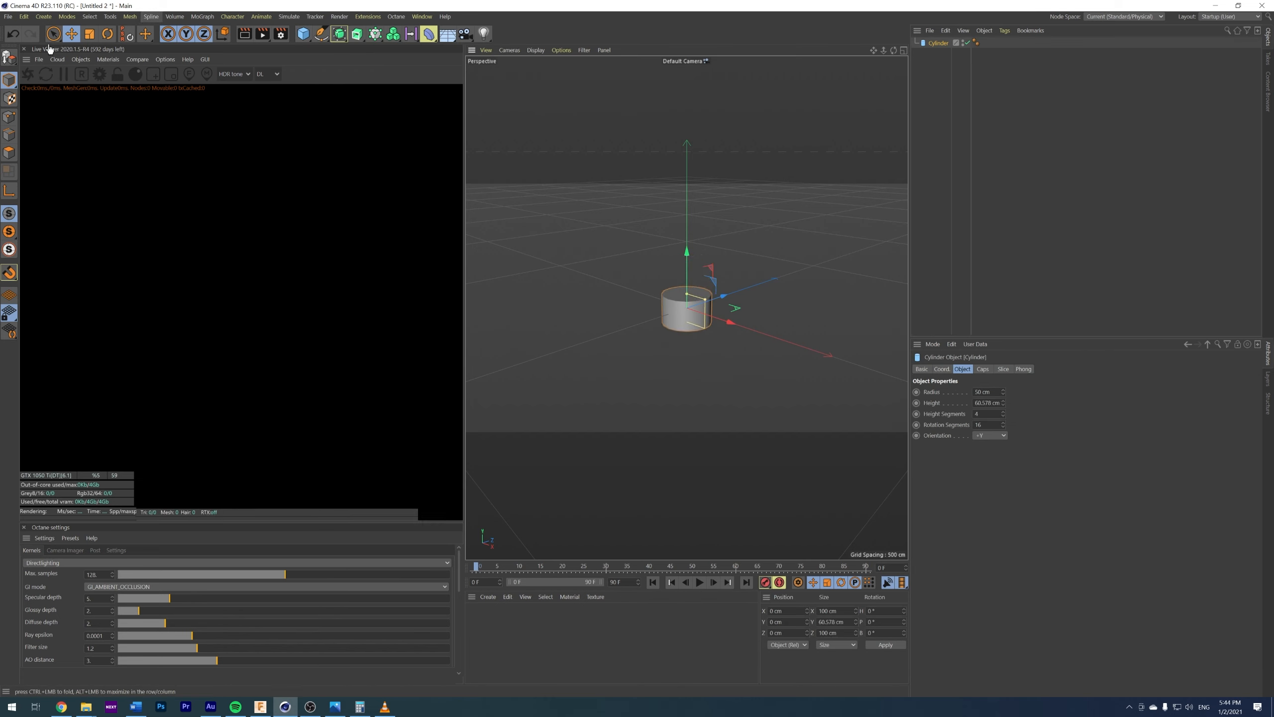
pyautogui.click(90, 34)
pyautogui.moveTo(668, 267); pyautogui.dragTo(632, 217)
# - Display Gouraud Shading (Lines) and refine the cylinder with 30 cap segments and a cap fillet of 23 segments and about 29.55 cm radius
pyautogui.click(532, 52)
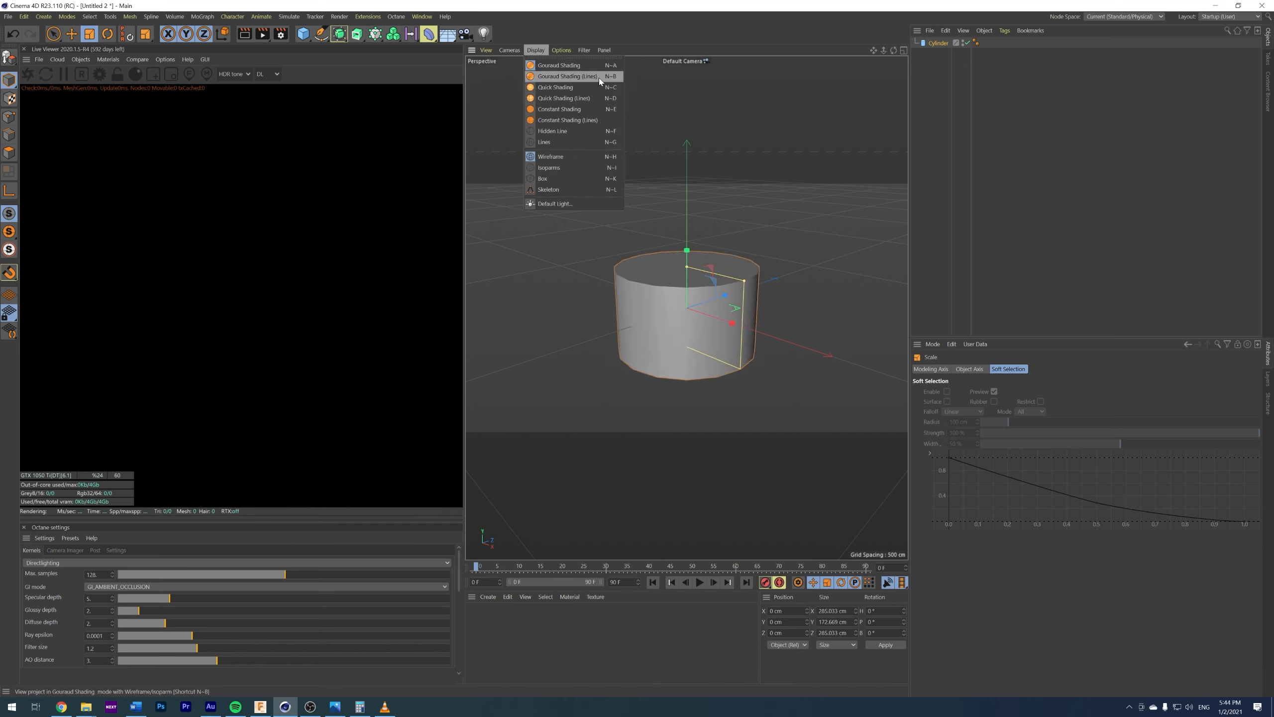
pyautogui.click(600, 78)
pyautogui.click(940, 45)
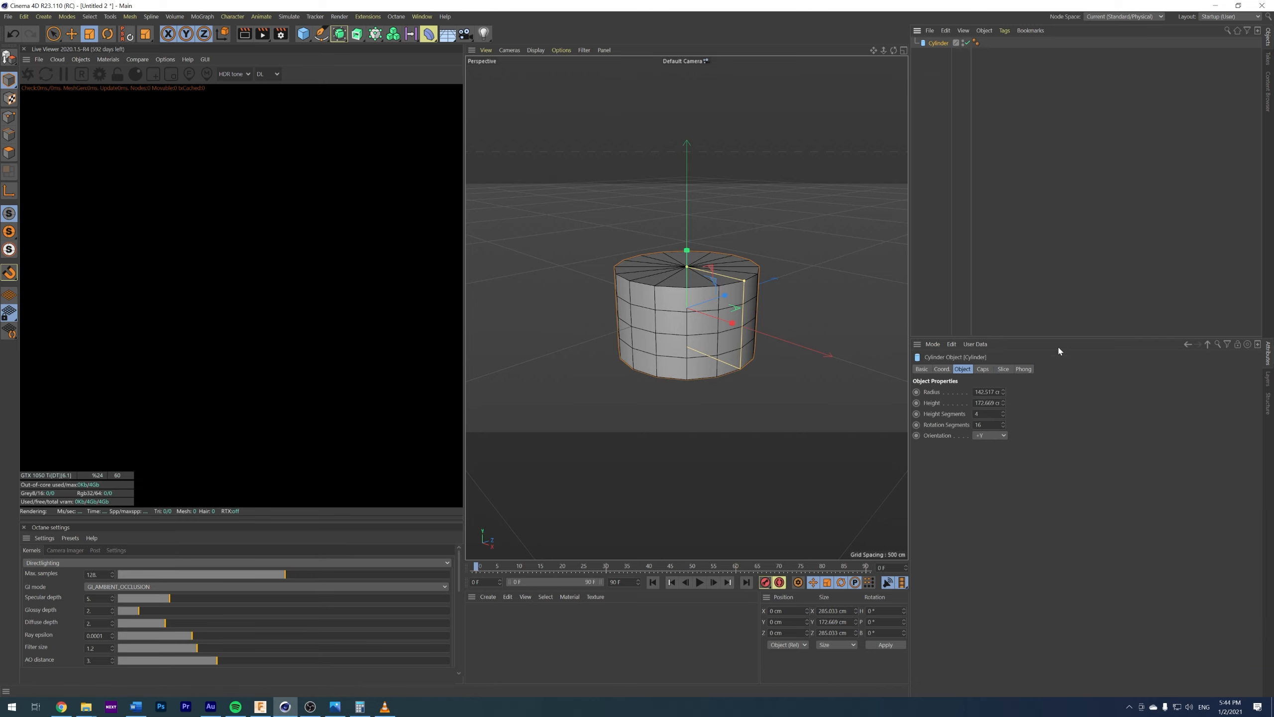
pyautogui.click(982, 369)
pyautogui.click(953, 416)
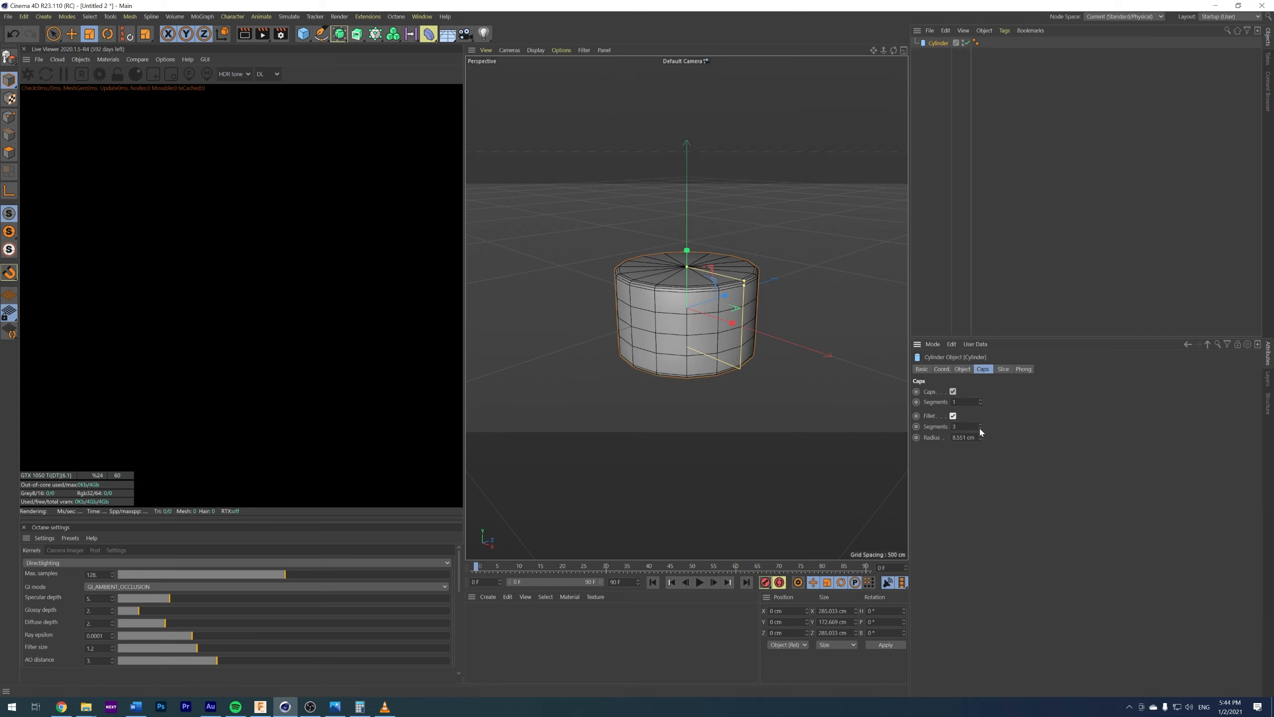
pyautogui.moveTo(981, 439); pyautogui.dragTo(1004, 415)
pyautogui.click(962, 369)
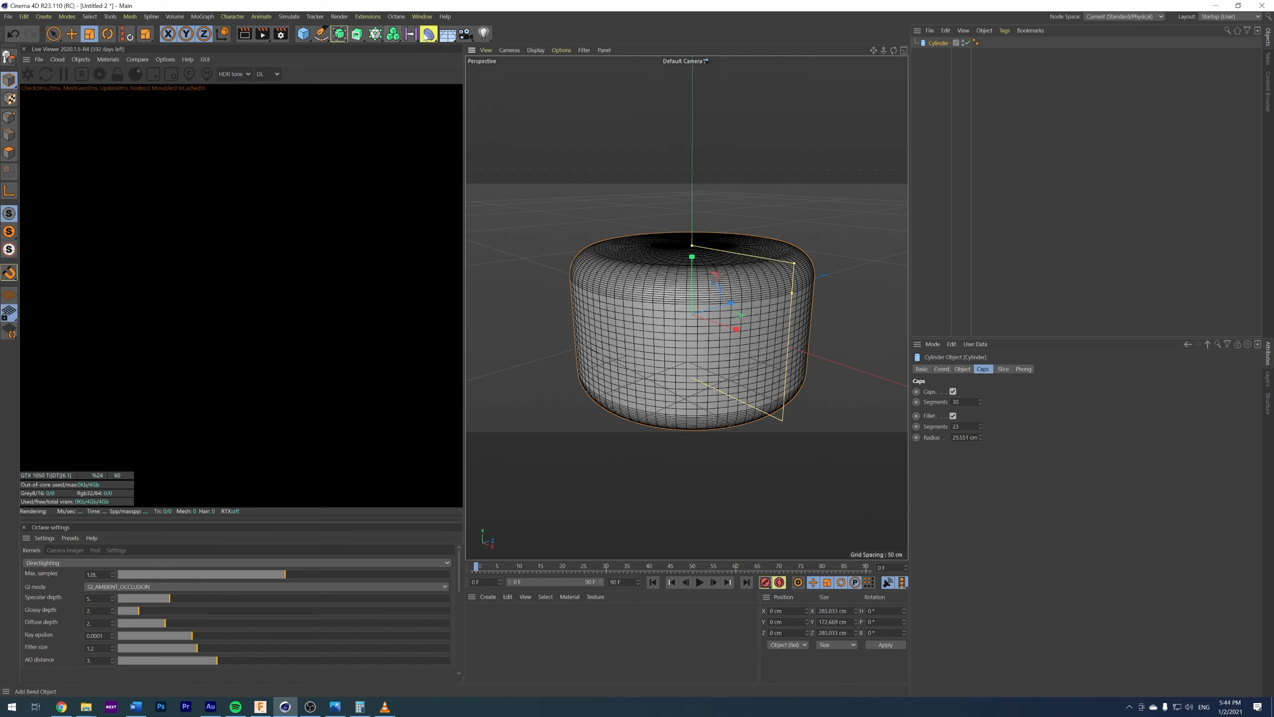
# - Add a Taper deformer under the cylinder, fit it to its parent and set its strength to -26%
pyautogui.click(427, 35)
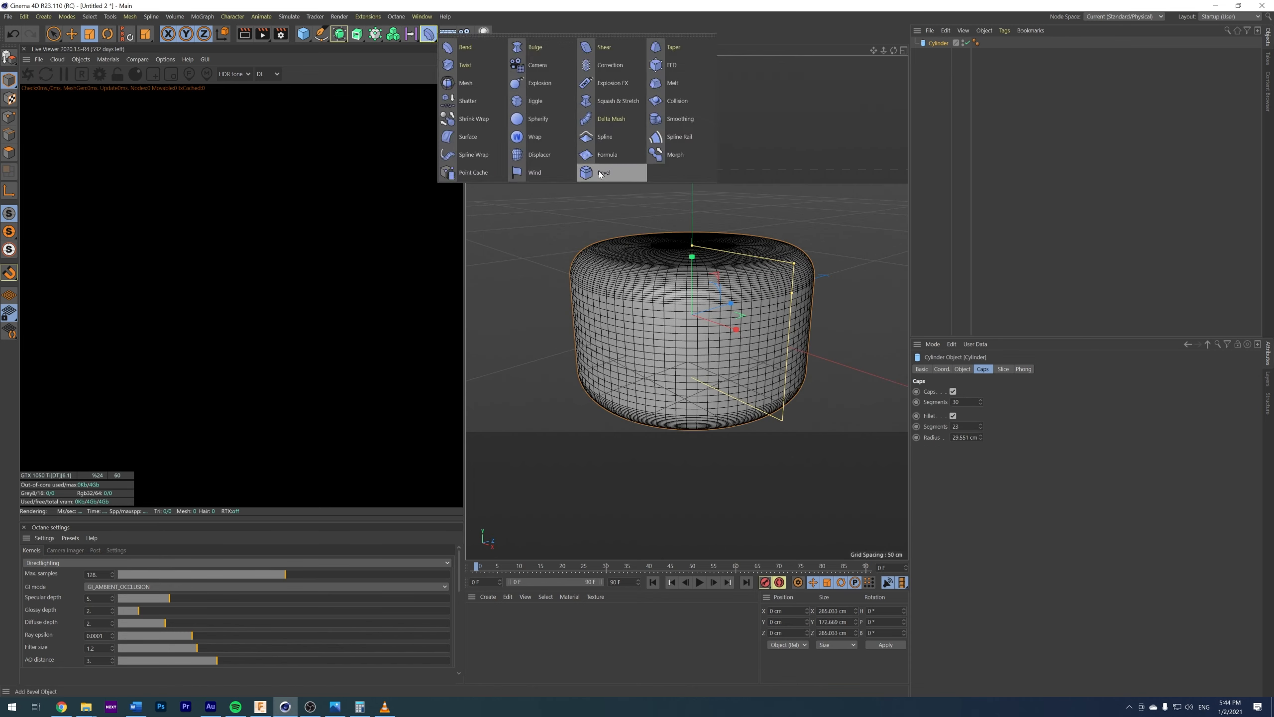
pyautogui.click(668, 49)
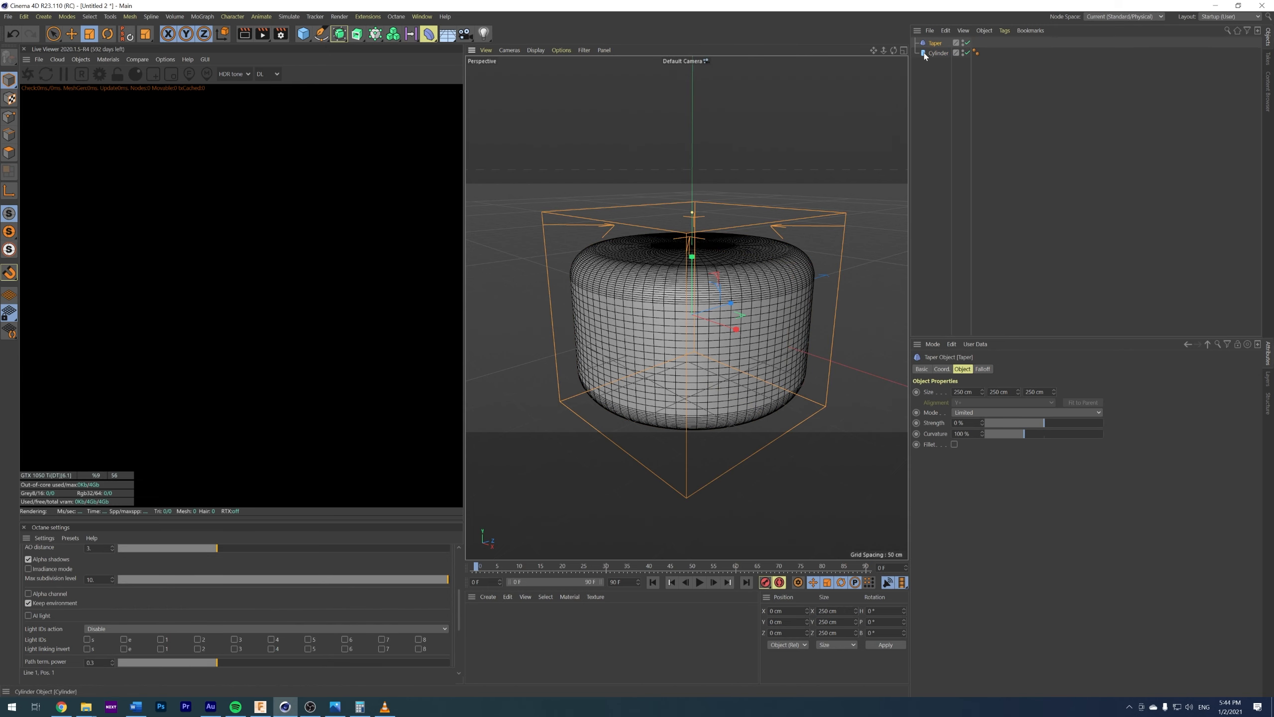
pyautogui.moveTo(936, 44); pyautogui.dragTo(936, 58)
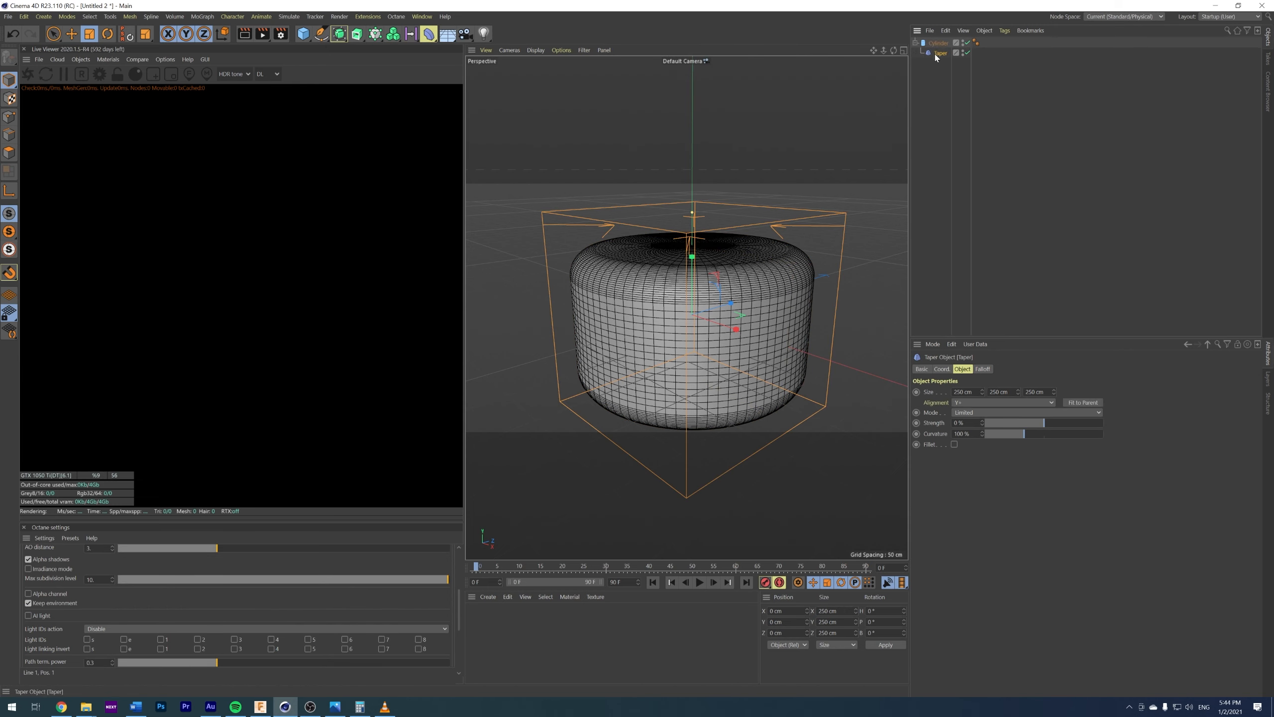
pyautogui.click(1075, 405)
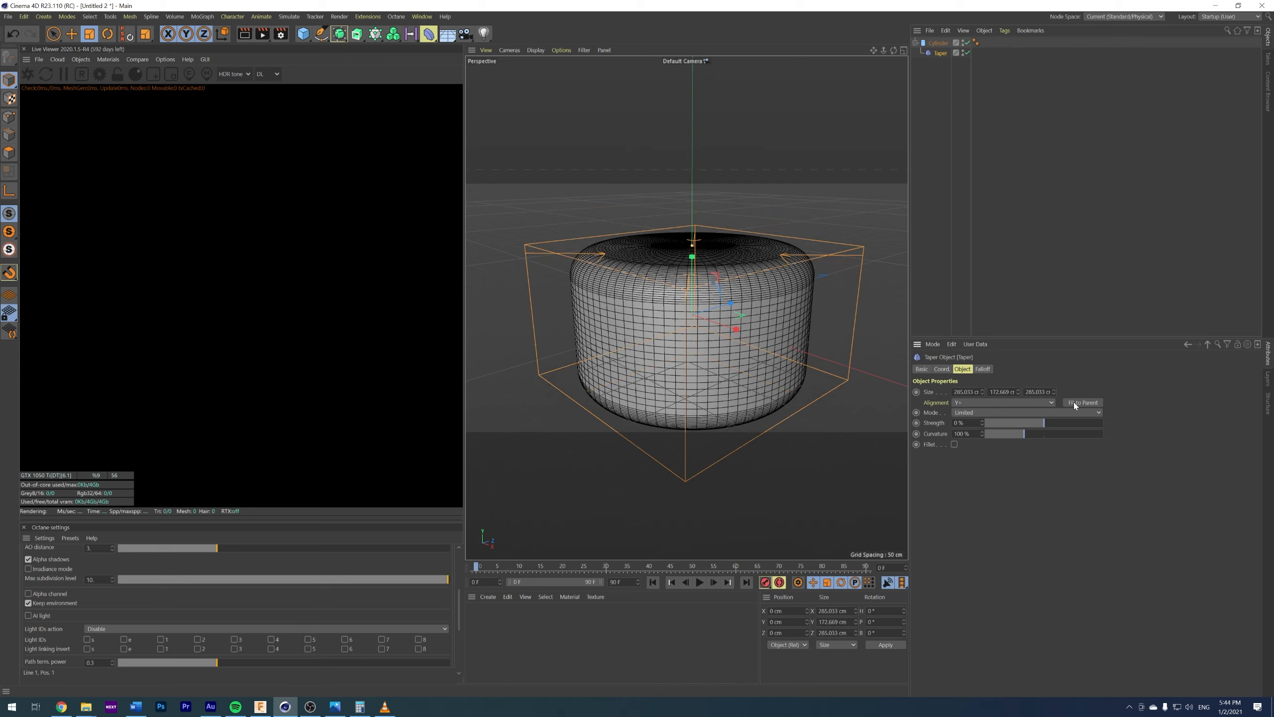
pyautogui.moveTo(1044, 425)
pyautogui.mouseDown()
pyautogui.moveTo(1067, 423)
pyautogui.moveTo(1032, 429)
pyautogui.mouseUp()
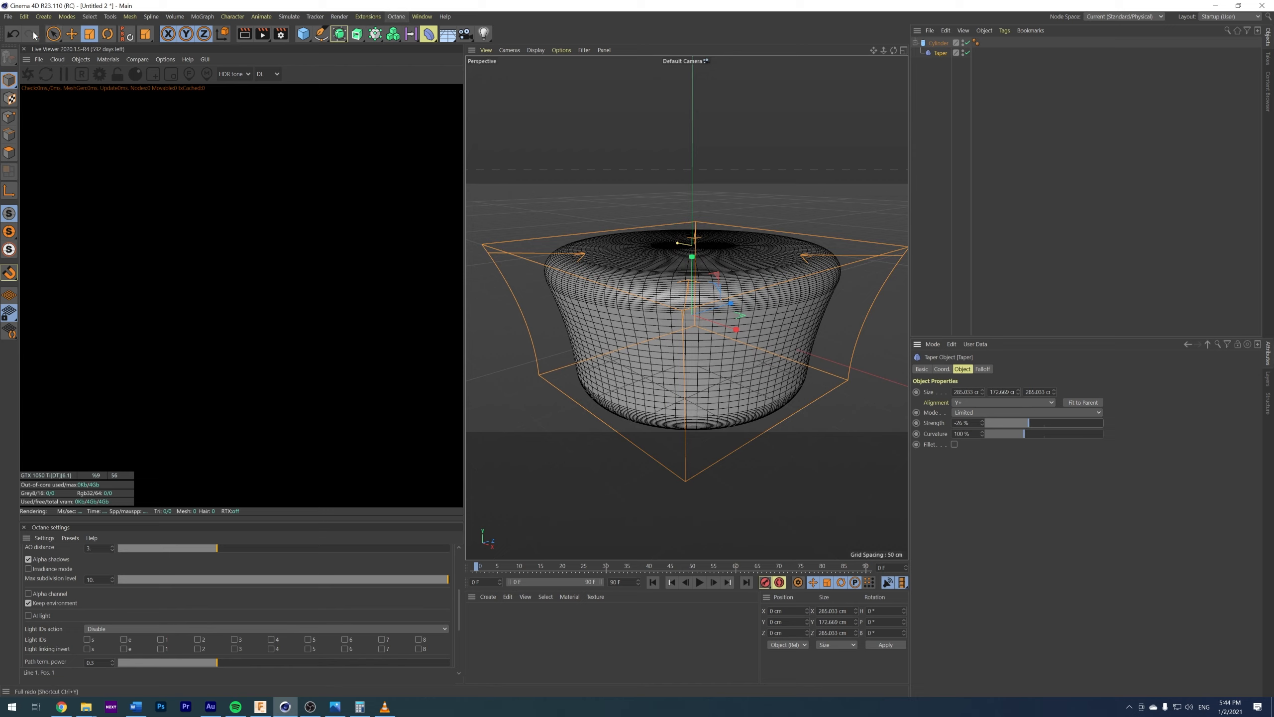
# - Raise the Taper deformer about 38 cm and merge it with the cylinder using Connect Objects + Delete
pyautogui.click(53, 34)
pyautogui.moveTo(700, 262); pyautogui.dragTo(692, 232)
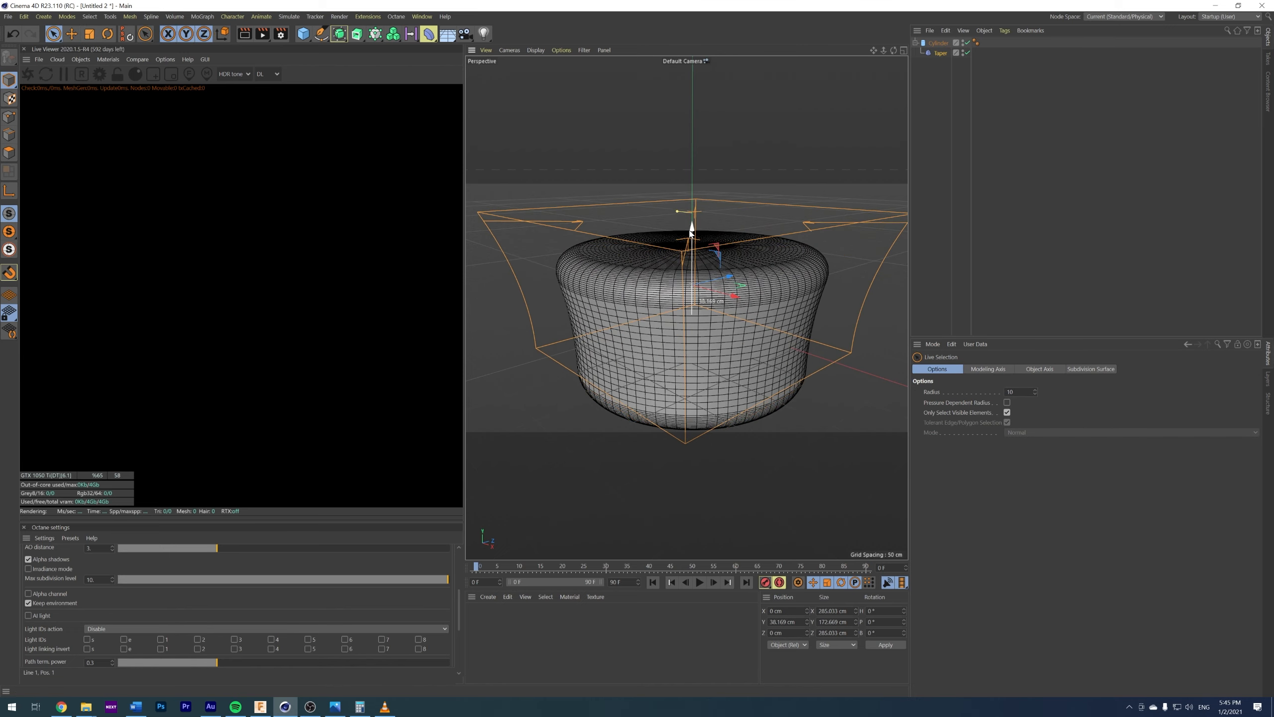
pyautogui.click(938, 43)
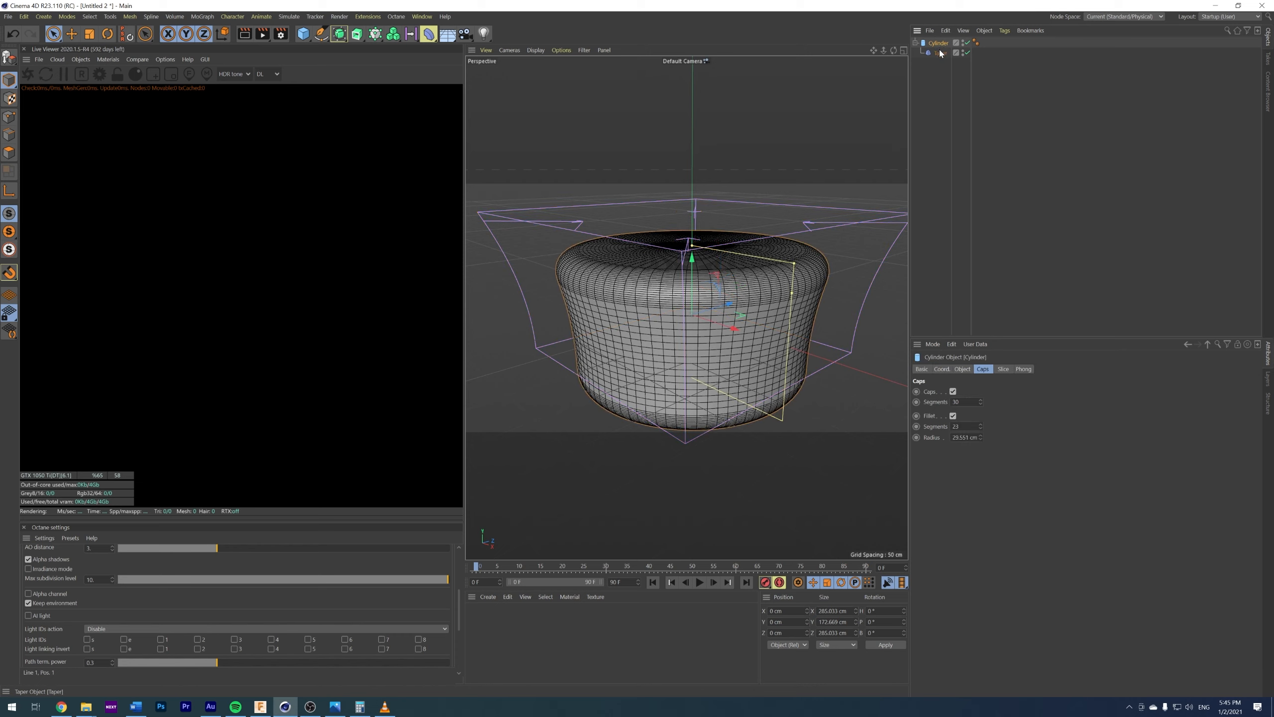
pyautogui.rightClick(939, 43)
pyautogui.click(937, 43)
pyautogui.middleClick(937, 42)
pyautogui.rightClick(937, 44)
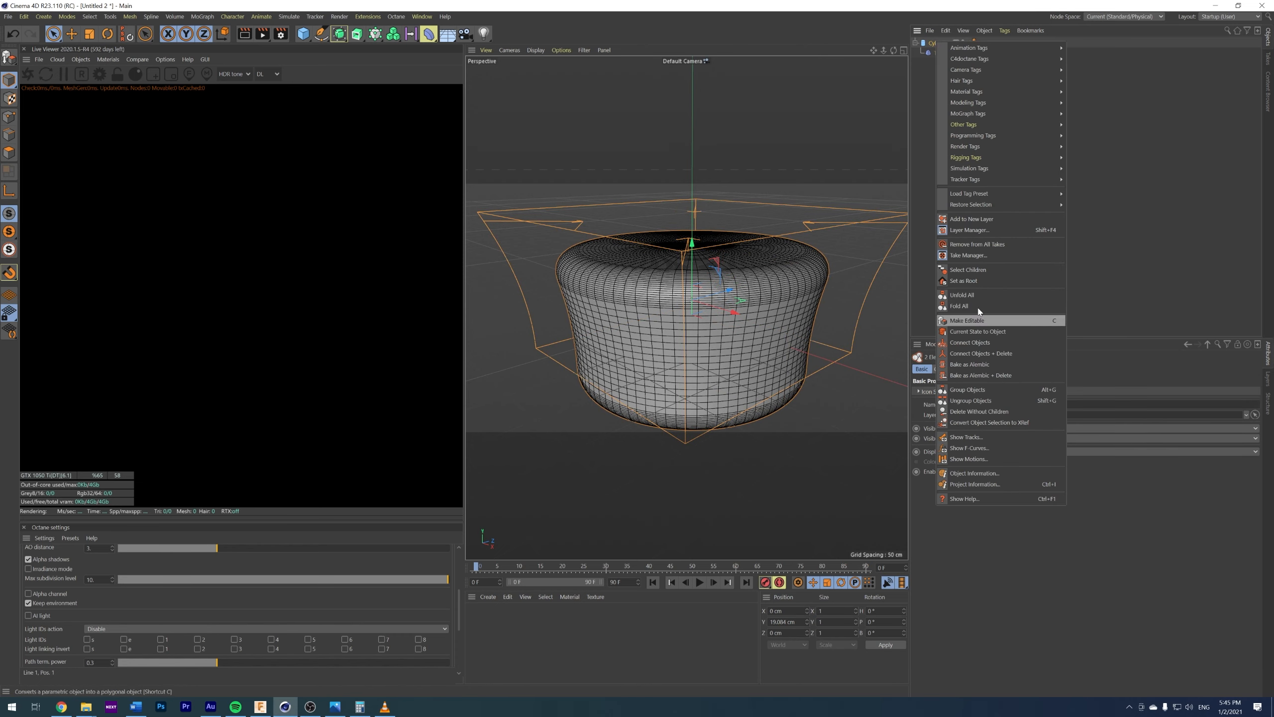
pyautogui.click(980, 356)
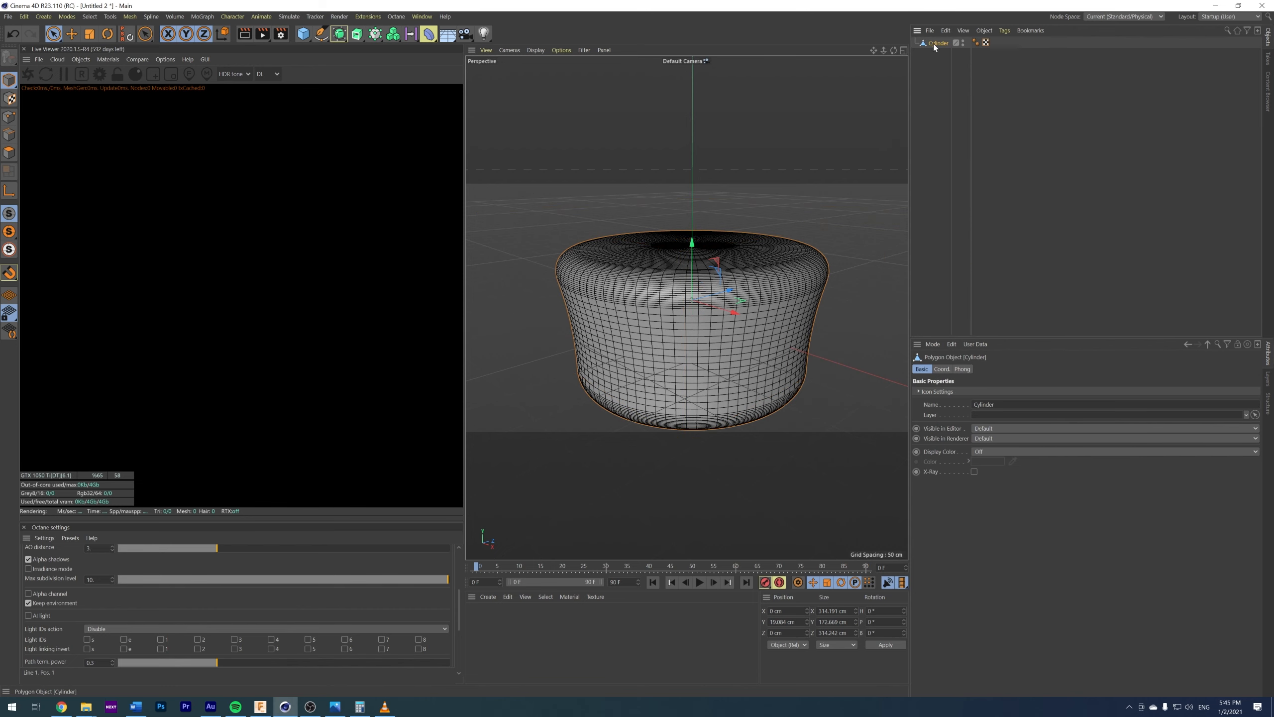
# - Switch to the Sculpt layout and subdivide the cork mesh to level 2
pyautogui.click(1235, 18)
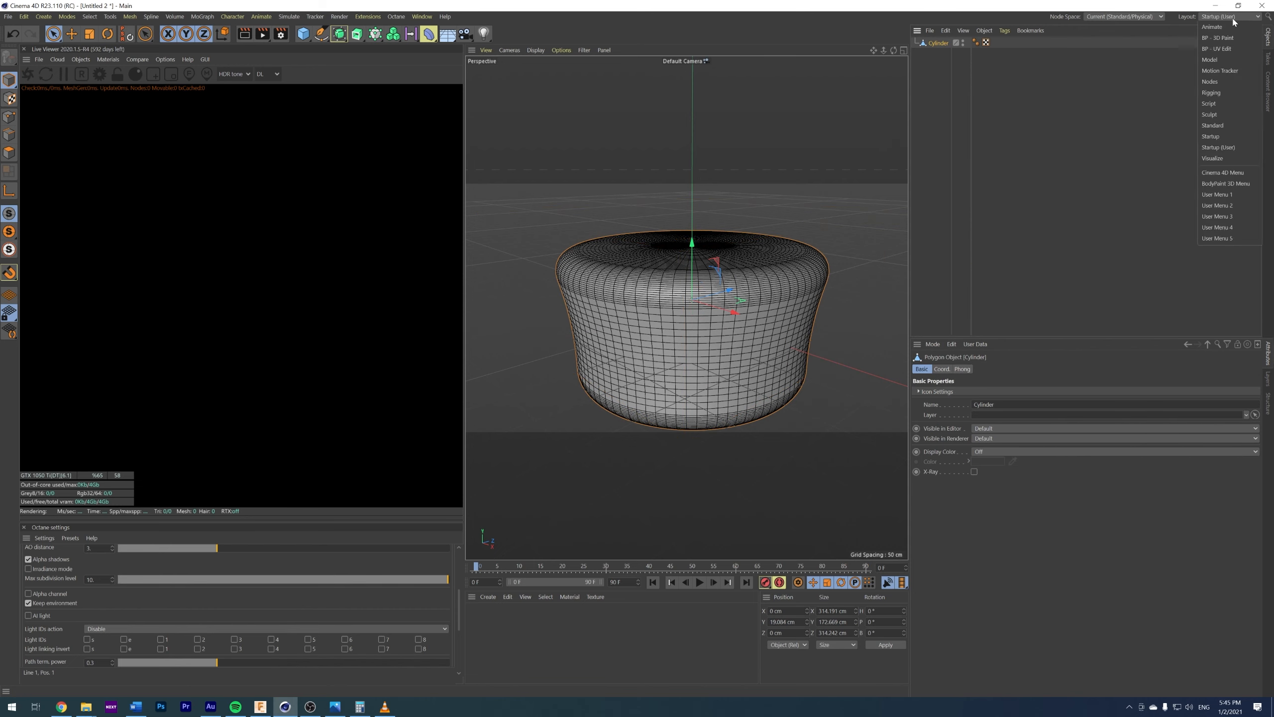
pyautogui.click(1213, 114)
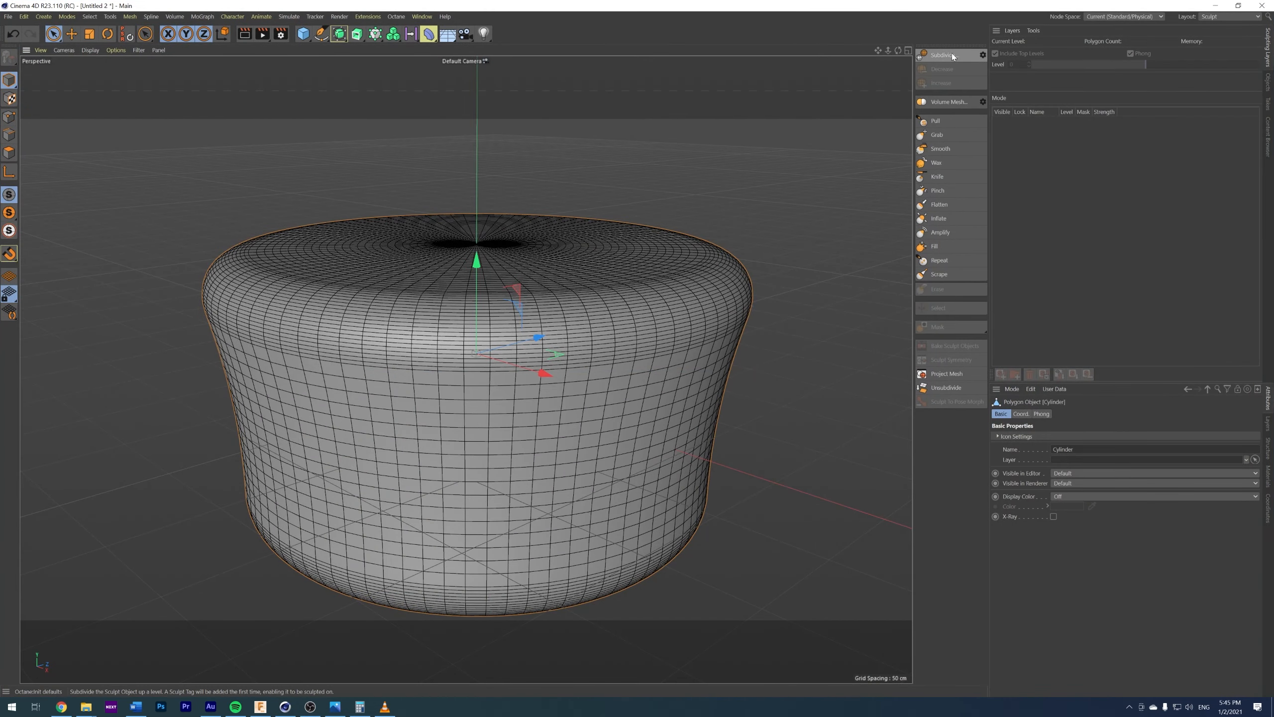
pyautogui.moveTo(898, 50); pyautogui.dragTo(894, 54)
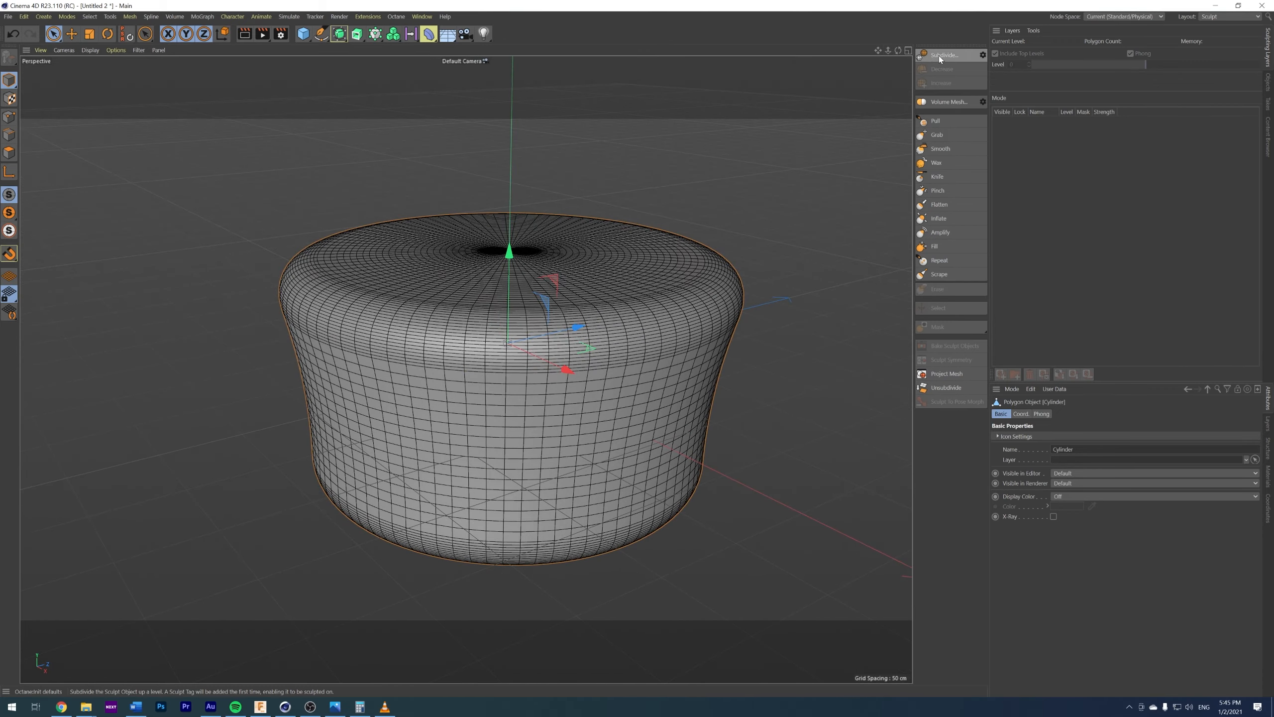
pyautogui.click(940, 57)
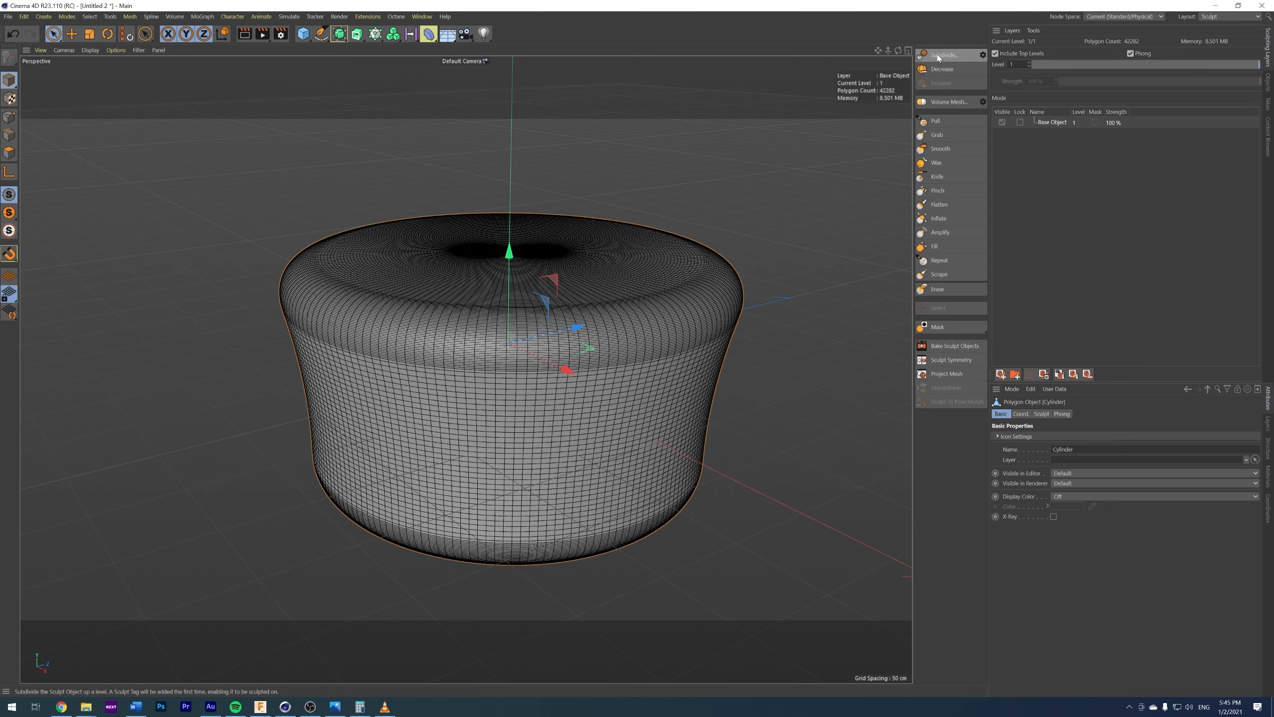
pyautogui.click(940, 57)
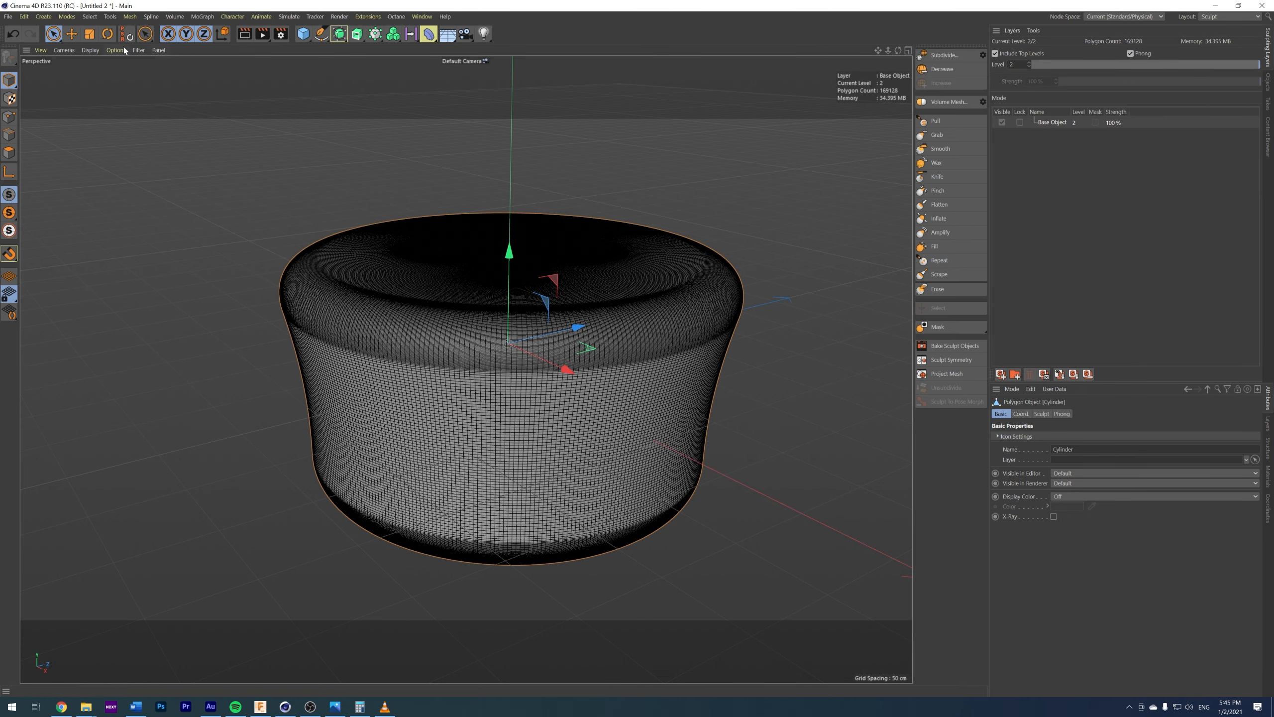
# - Display plain Gouraud Shading and carve vertical creases around the cork's upper rim and side with the Knife brush
pyautogui.click(90, 50)
pyautogui.click(108, 61)
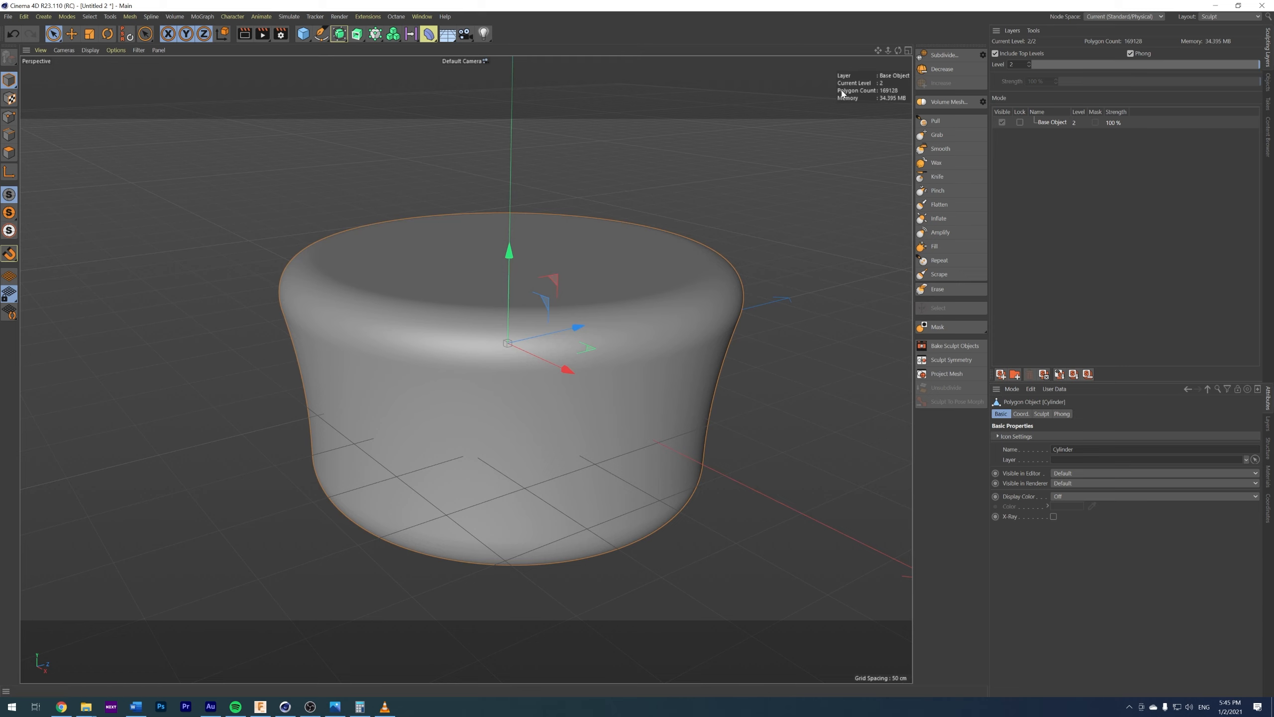
pyautogui.click(933, 179)
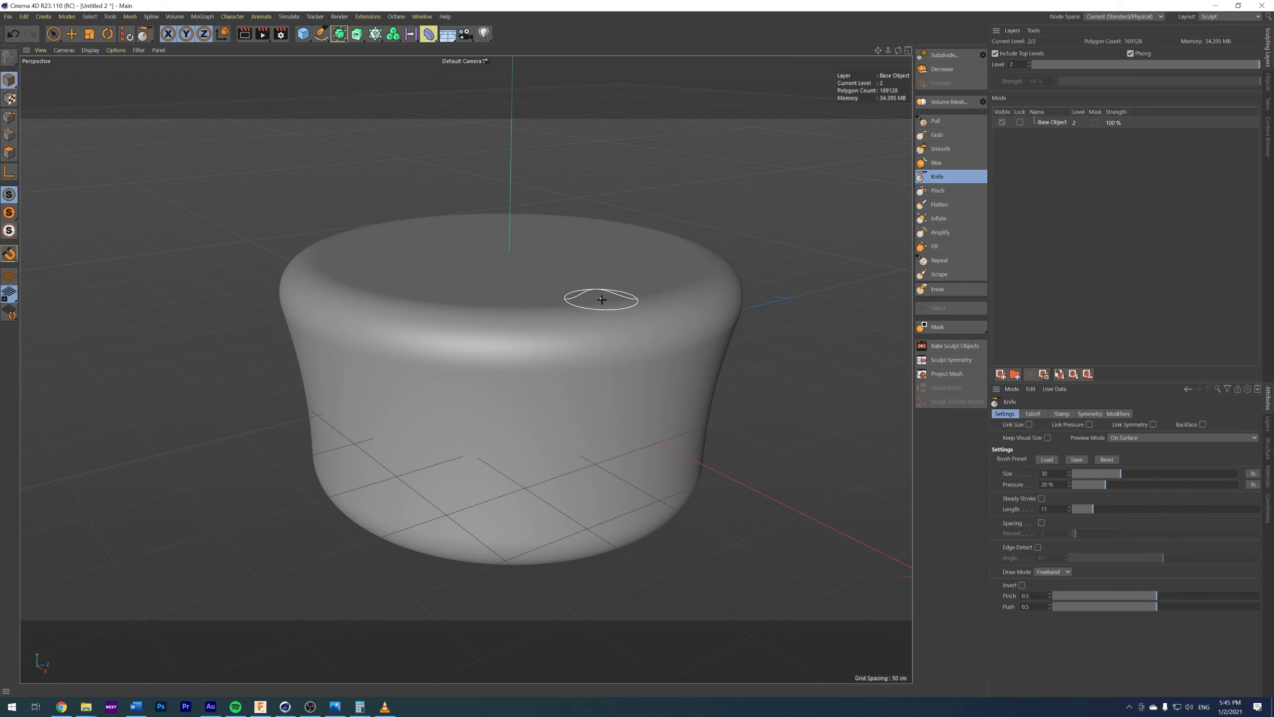
pyautogui.moveTo(602, 299); pyautogui.dragTo(613, 374)
pyautogui.moveTo(479, 289)
pyautogui.mouseDown()
pyautogui.moveTo(462, 326)
pyautogui.moveTo(466, 375)
pyautogui.mouseUp()
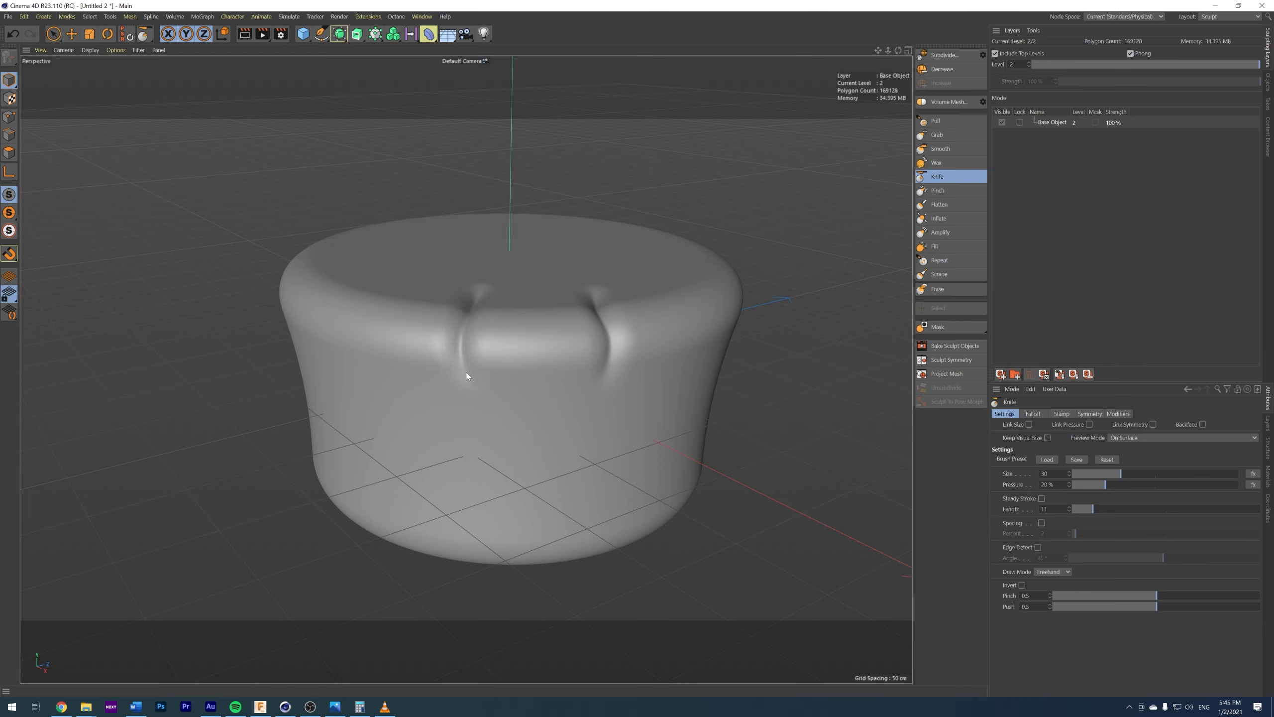
pyautogui.moveTo(421, 285); pyautogui.dragTo(370, 364)
pyautogui.moveTo(356, 251); pyautogui.dragTo(302, 327)
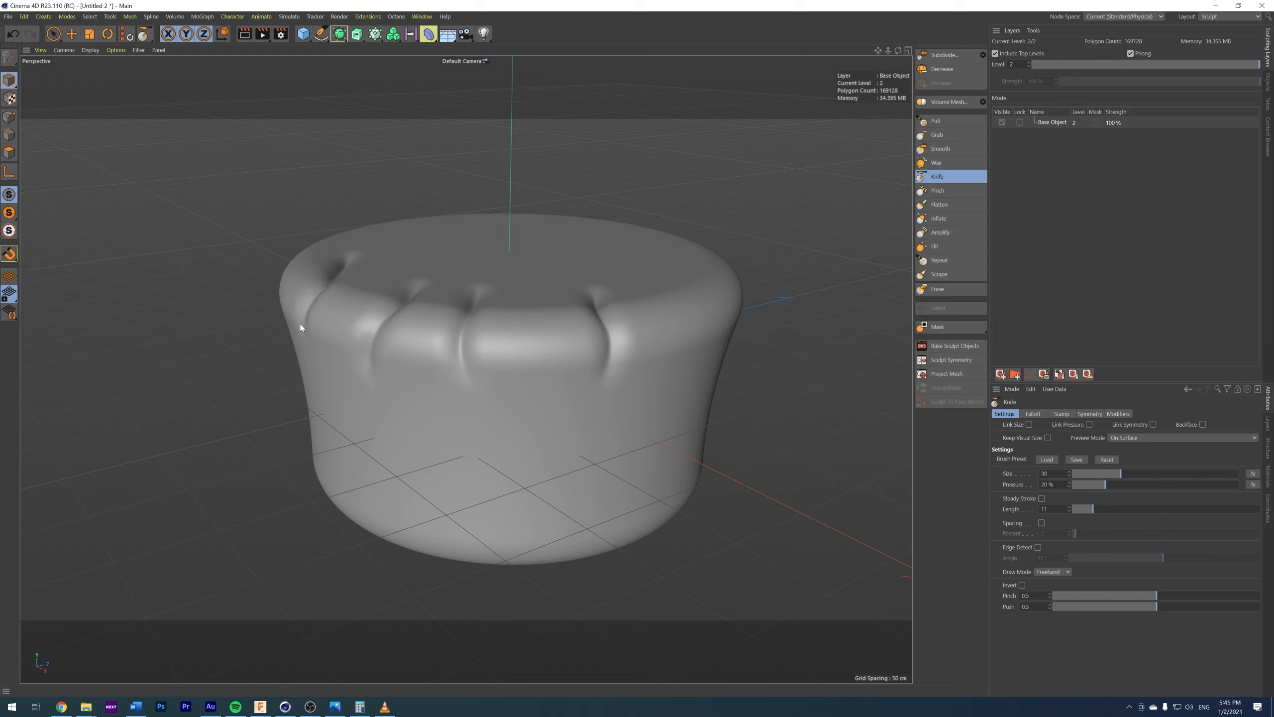
pyautogui.moveTo(683, 274)
pyautogui.mouseDown()
pyautogui.moveTo(708, 356)
pyautogui.moveTo(693, 392)
pyautogui.mouseUp()
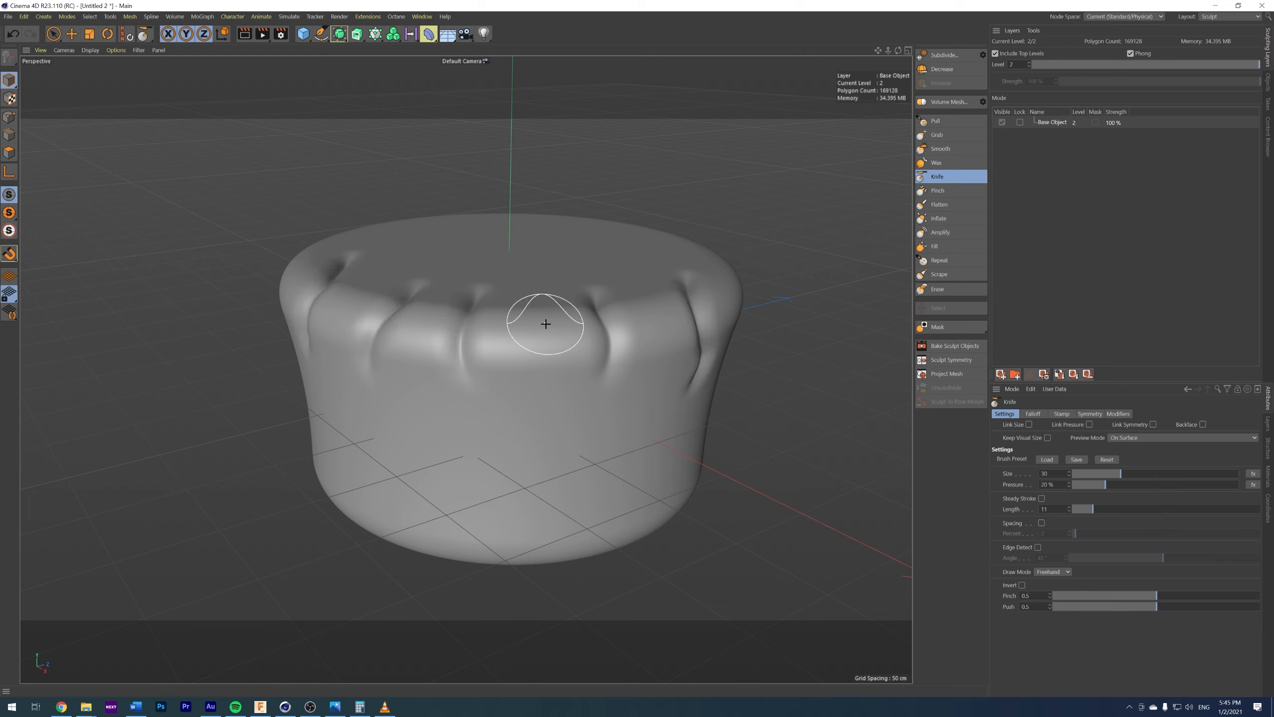
pyautogui.moveTo(528, 301); pyautogui.dragTo(506, 415)
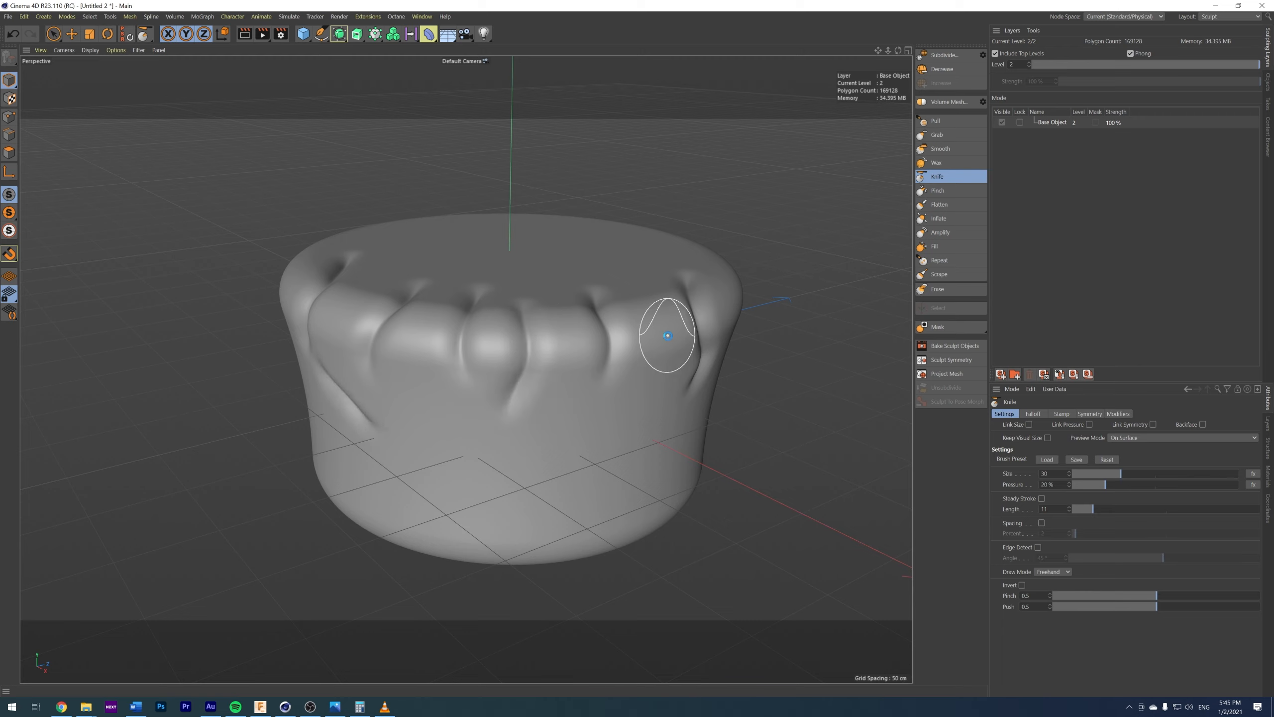
pyautogui.moveTo(667, 336); pyautogui.dragTo(612, 436)
# - Carve sharper creases near the cork's rim with the Knife brush at about 77% pressure, reducing its size to 4 for finer strokes
pyautogui.moveTo(1105, 484)
pyautogui.mouseDown()
pyautogui.moveTo(1219, 491)
pyautogui.moveTo(1201, 489)
pyautogui.mouseUp()
pyautogui.moveTo(622, 276); pyautogui.dragTo(644, 341)
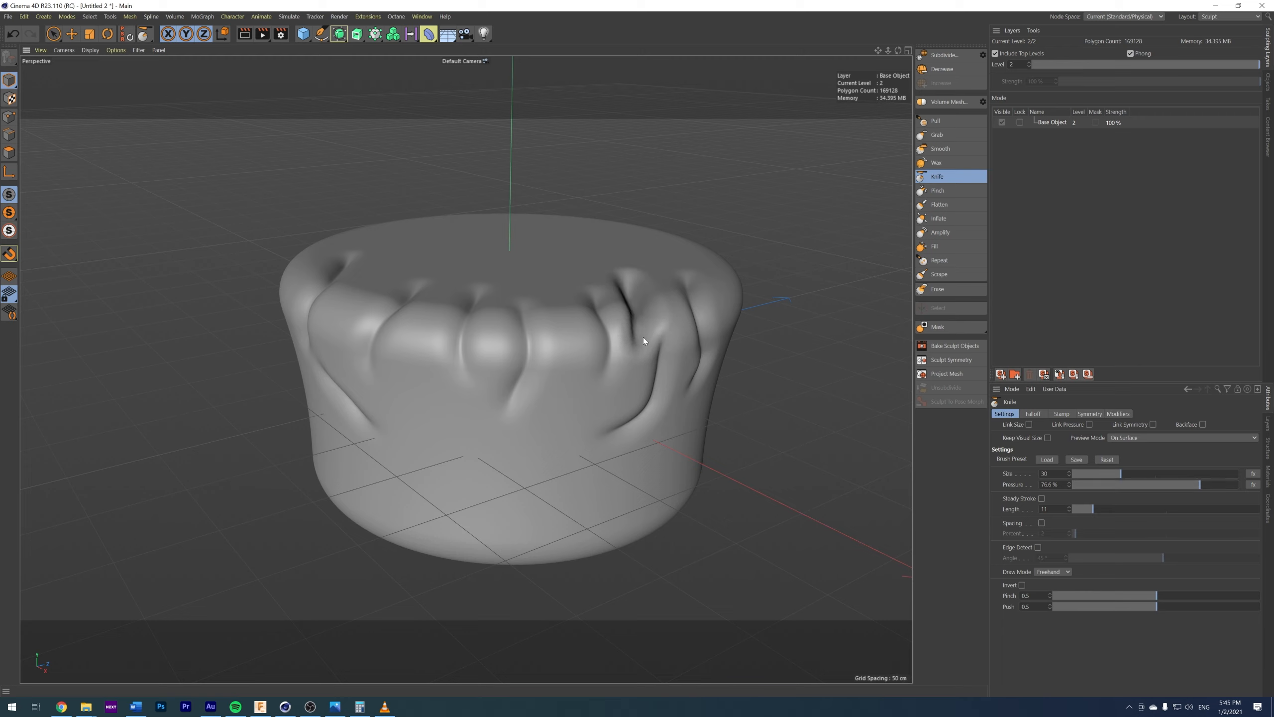
pyautogui.moveTo(1120, 475); pyautogui.dragTo(1080, 479)
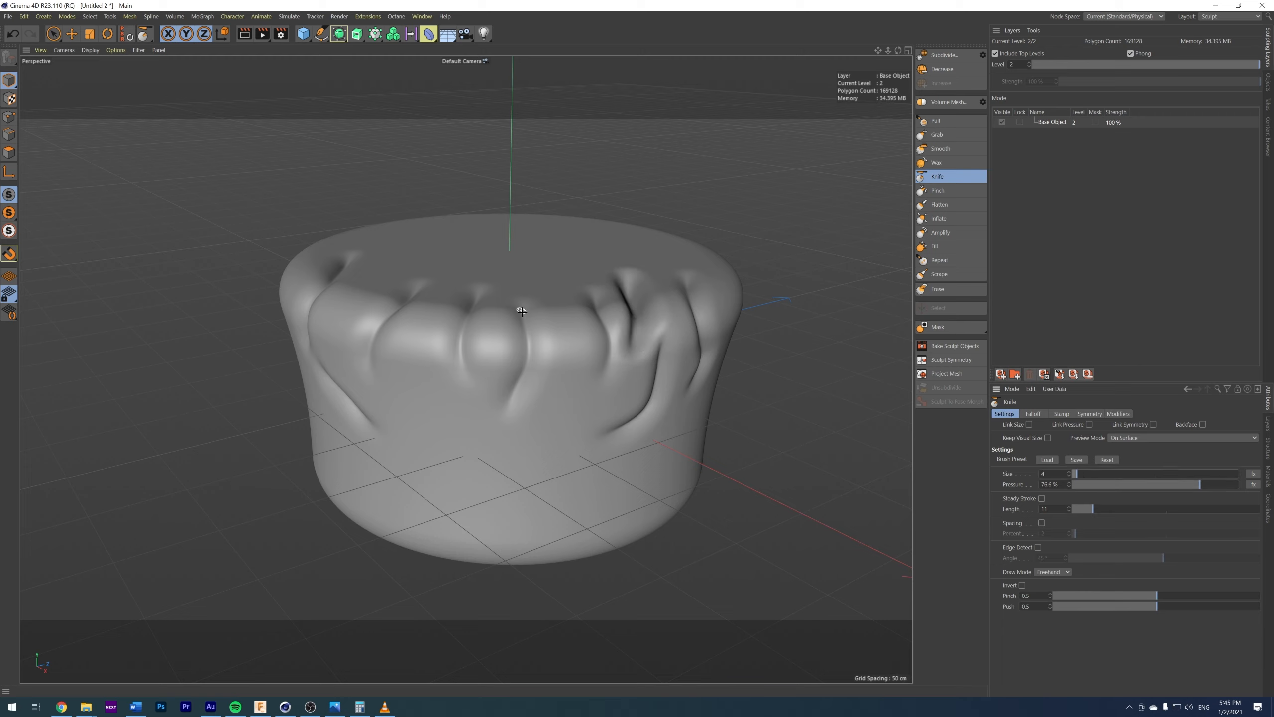
pyautogui.moveTo(473, 308); pyautogui.dragTo(480, 348)
pyautogui.moveTo(549, 306); pyautogui.dragTo(561, 361)
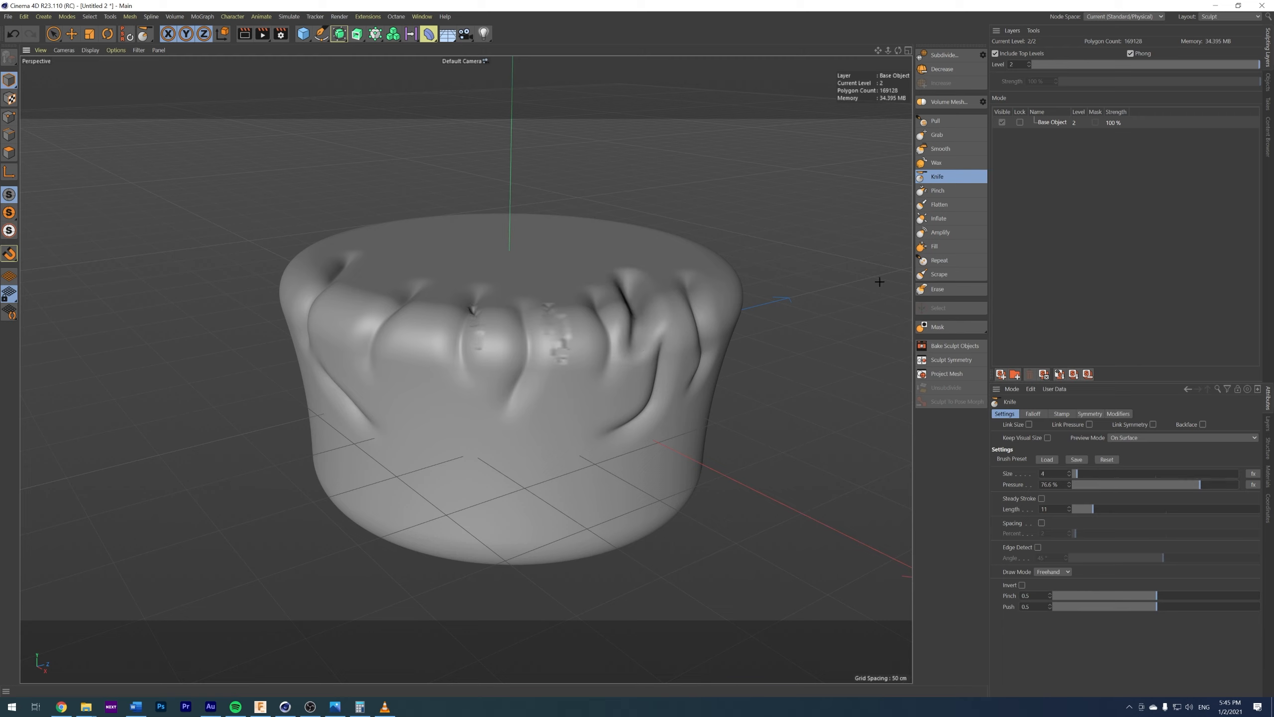
# - Subdivide the sculpt mesh to level 3 and carve small grooves into the front of the cork with the Knife brush
pyautogui.click(948, 56)
pyautogui.moveTo(420, 321); pyautogui.dragTo(393, 389)
pyautogui.moveTo(340, 320); pyautogui.dragTo(337, 339)
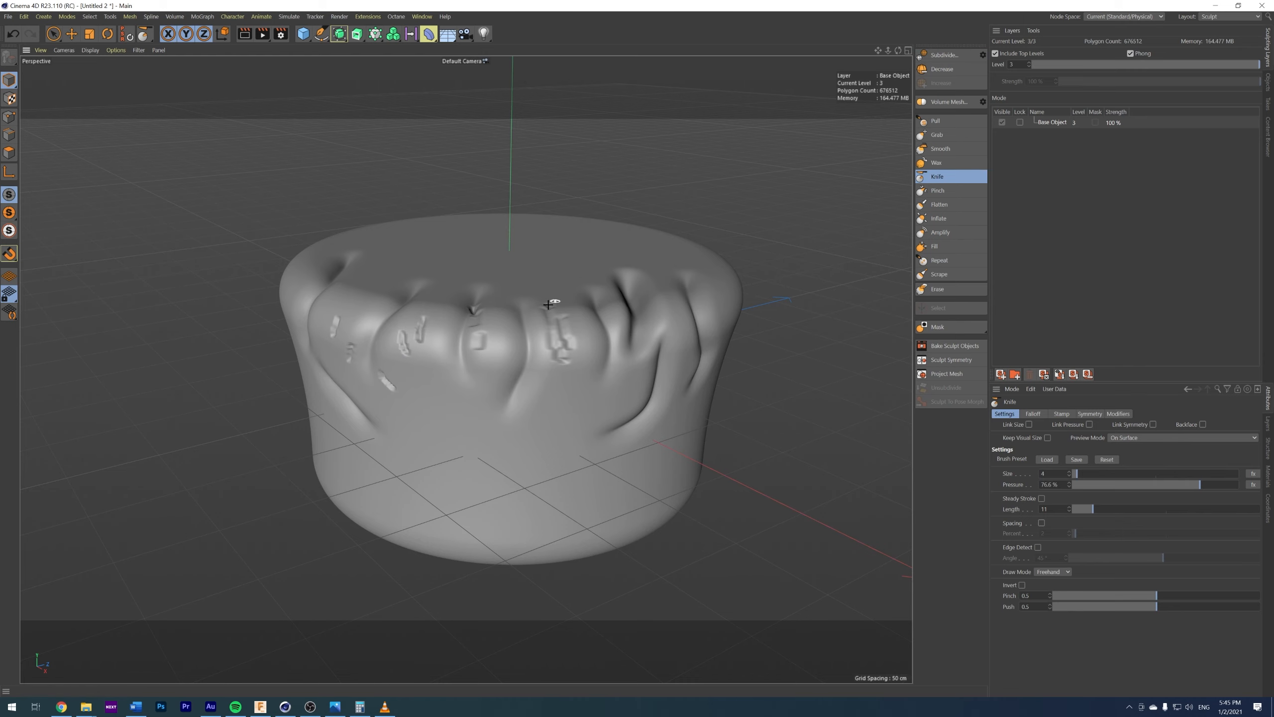
pyautogui.moveTo(898, 51)
pyautogui.mouseDown()
pyautogui.moveTo(949, 34)
pyautogui.moveTo(855, 67)
pyautogui.moveTo(900, 36)
pyautogui.moveTo(885, 15)
pyautogui.moveTo(896, 51)
pyautogui.mouseUp()
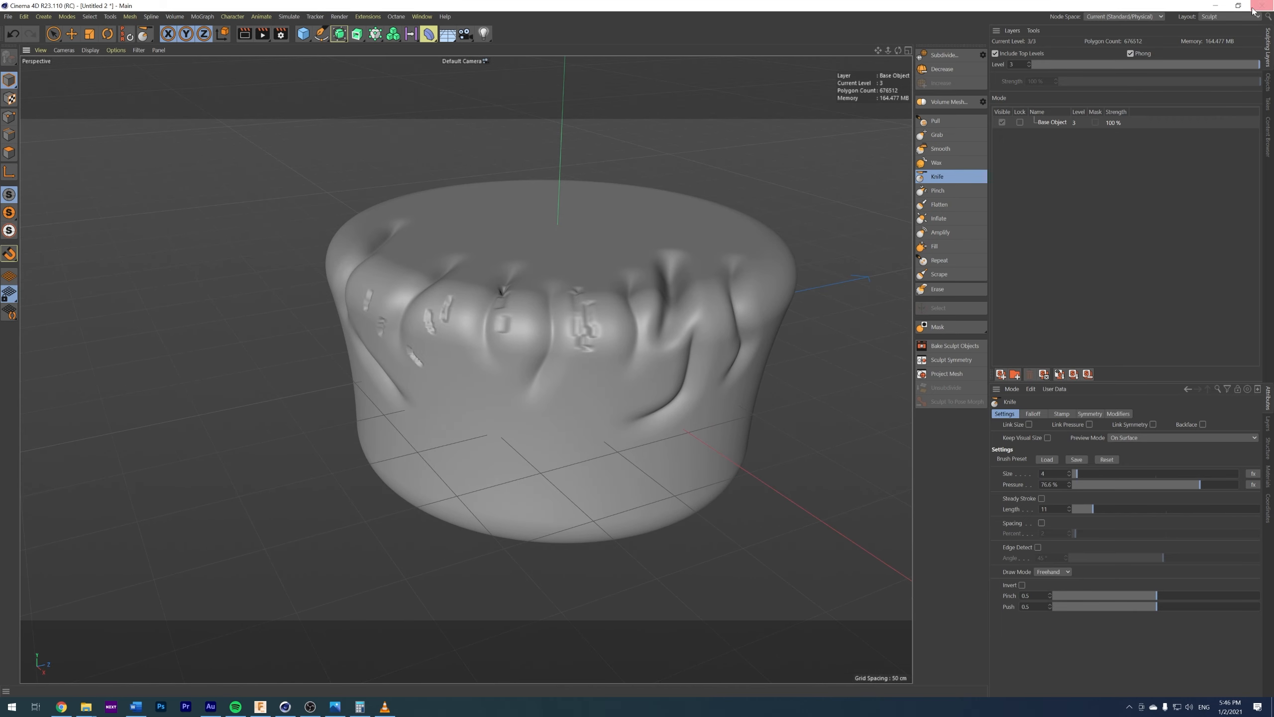
# - Restore the Startup (User) layout and hide the bottle and cloth objects in the Tequila project to expose the liquid
pyautogui.click(1216, 18)
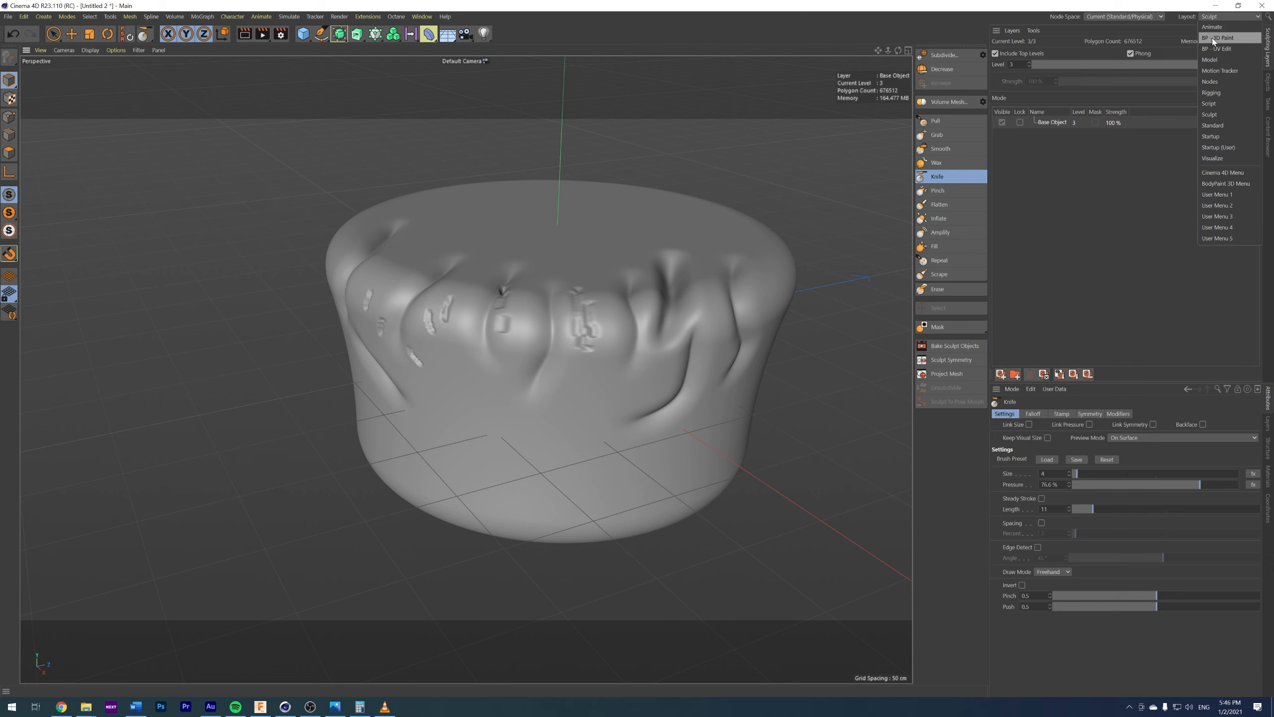
pyautogui.click(1218, 147)
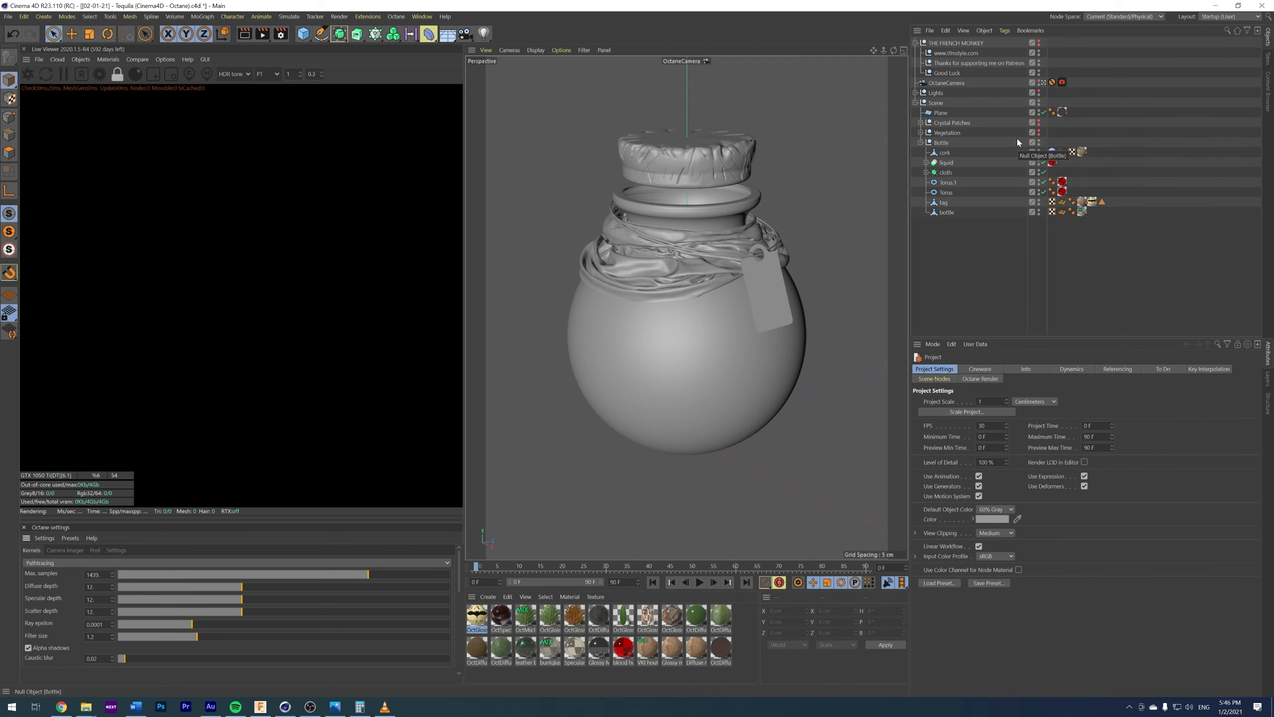
pyautogui.click(1039, 211)
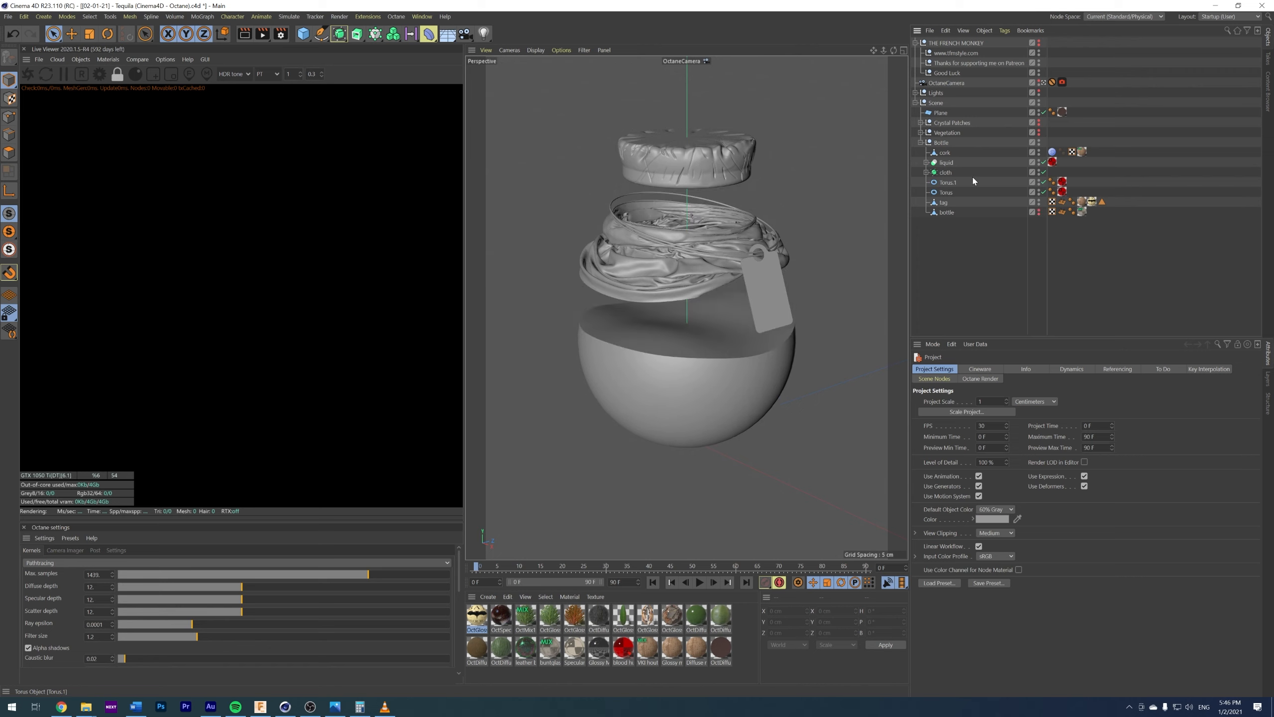
pyautogui.click(1040, 161)
pyautogui.click(1039, 162)
pyautogui.click(1039, 170)
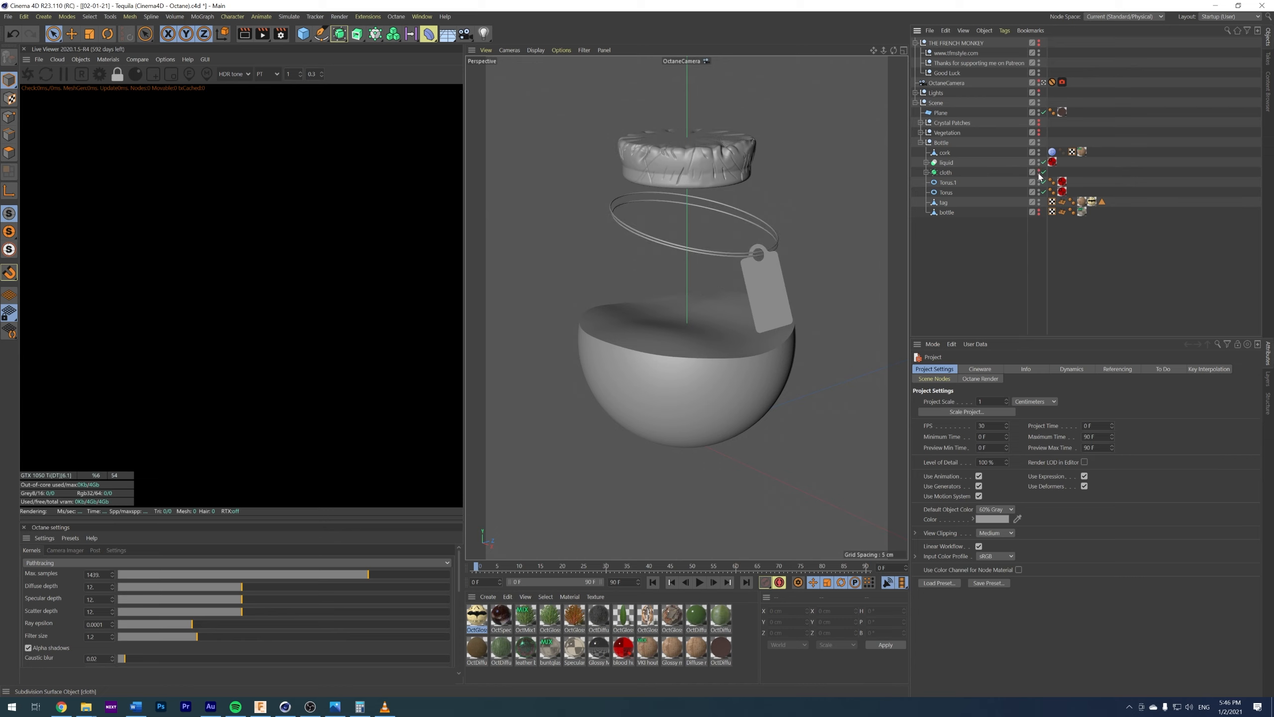
# - Expand the liquid Boole, check its sphere, and raise its subtracting cube to about 7.6 cm on Y
pyautogui.click(948, 163)
pyautogui.click(927, 162)
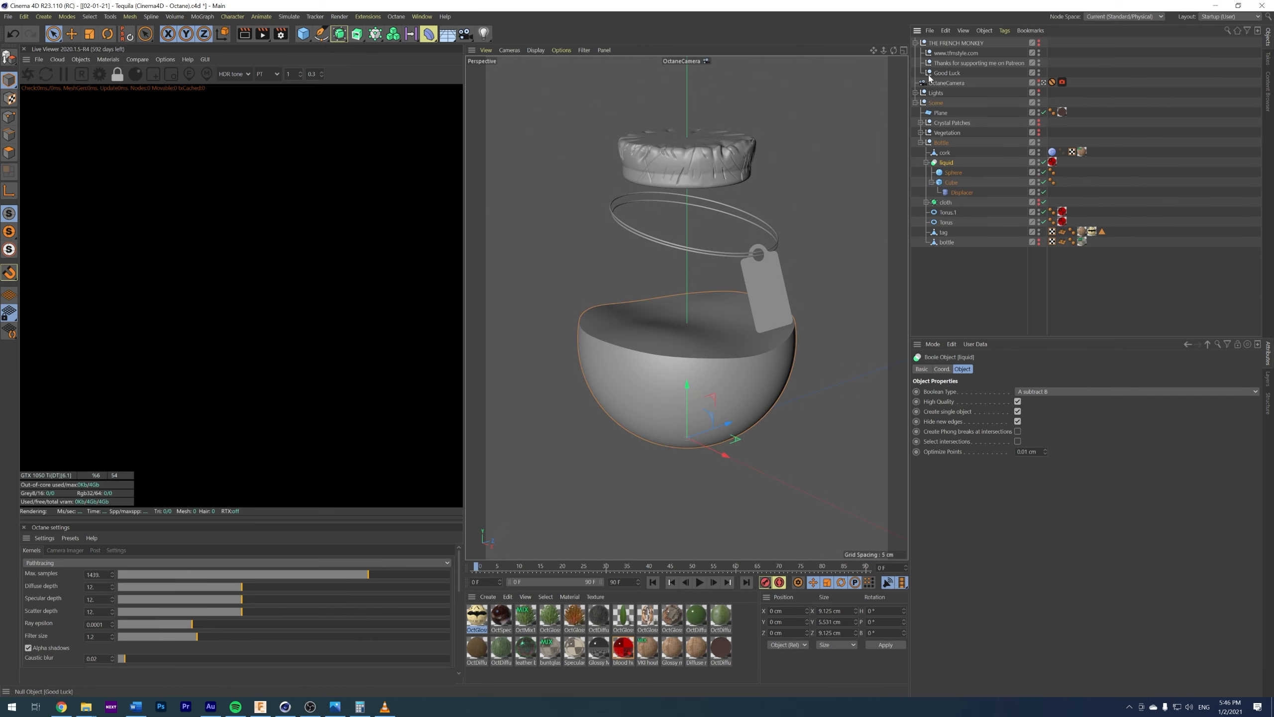
pyautogui.click(948, 173)
pyautogui.click(942, 164)
pyautogui.click(951, 173)
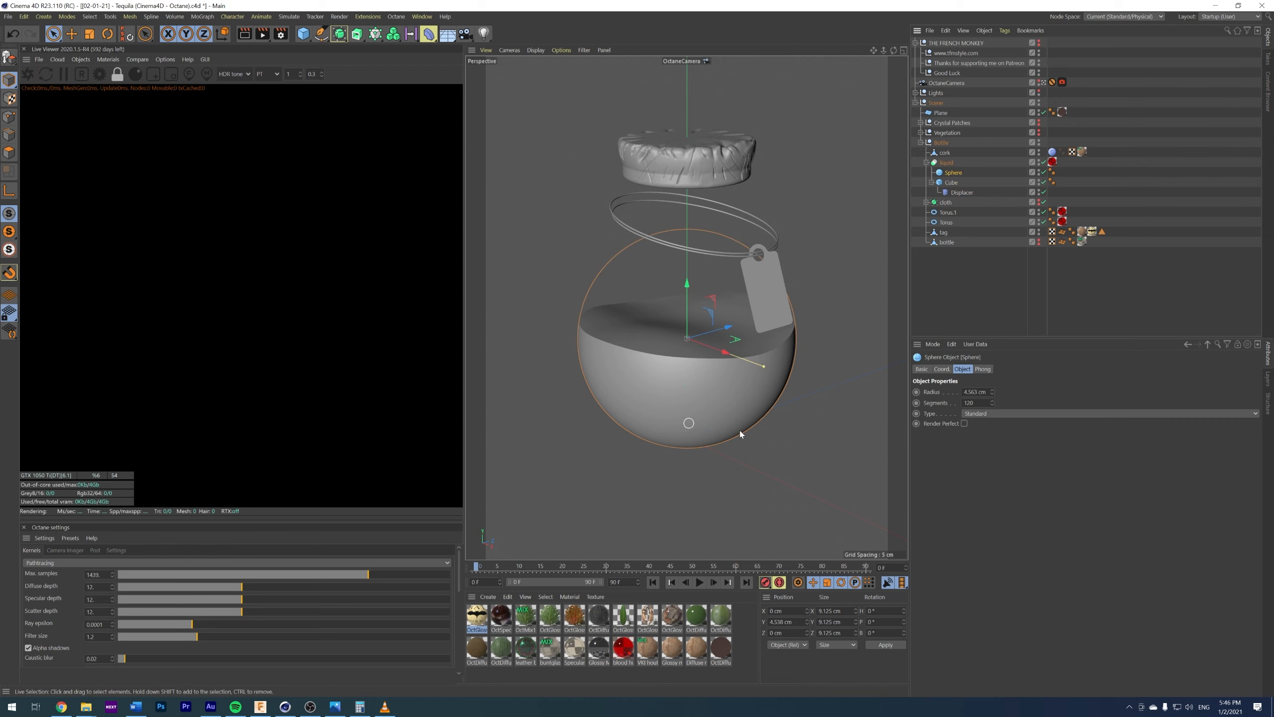
pyautogui.click(952, 182)
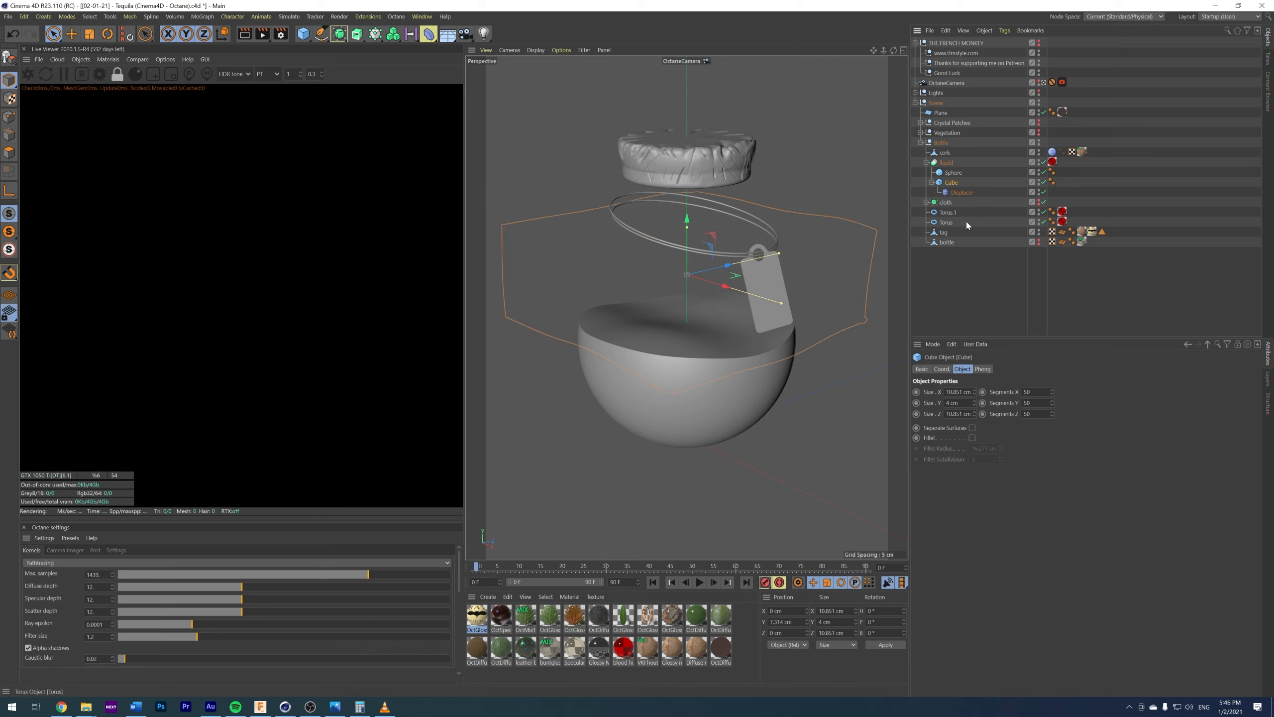
pyautogui.moveTo(686, 233)
pyautogui.mouseDown()
pyautogui.moveTo(686, 247)
pyautogui.moveTo(686, 218)
pyautogui.mouseUp()
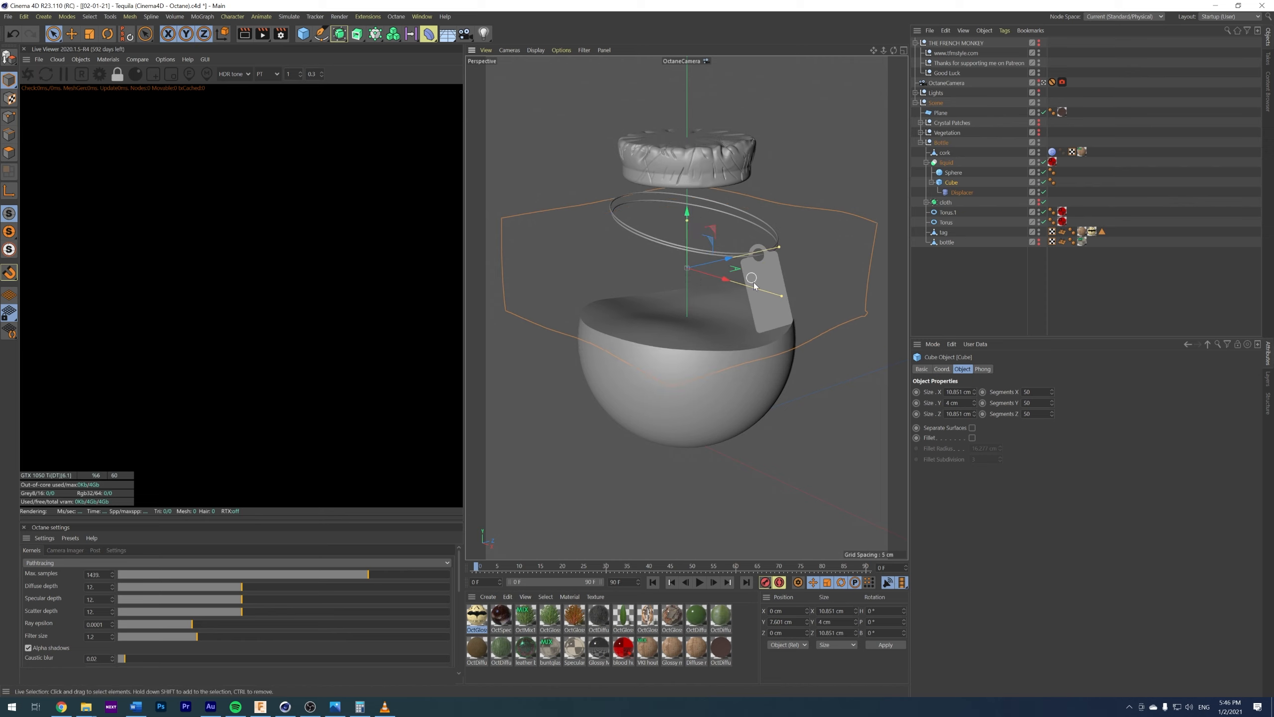
# - Examine the Noise shader of the cube's Displacer and collapse the liquid group
pyautogui.click(961, 193)
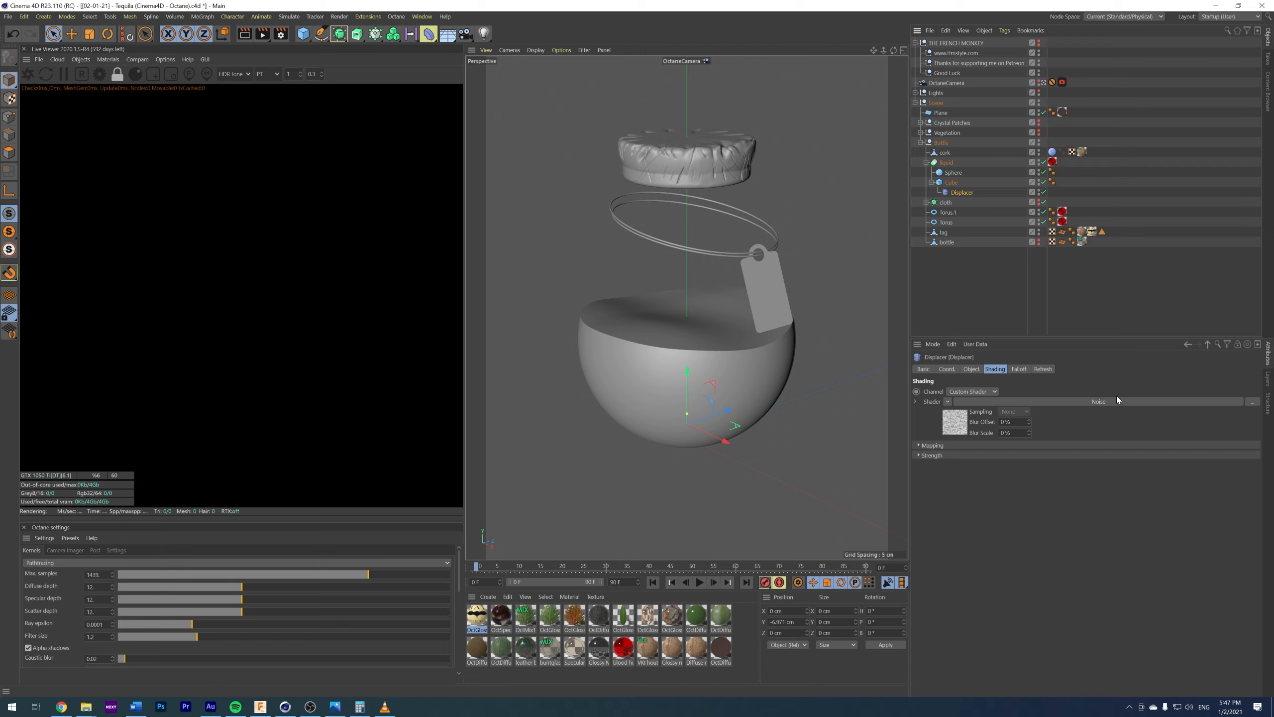
pyautogui.click(953, 424)
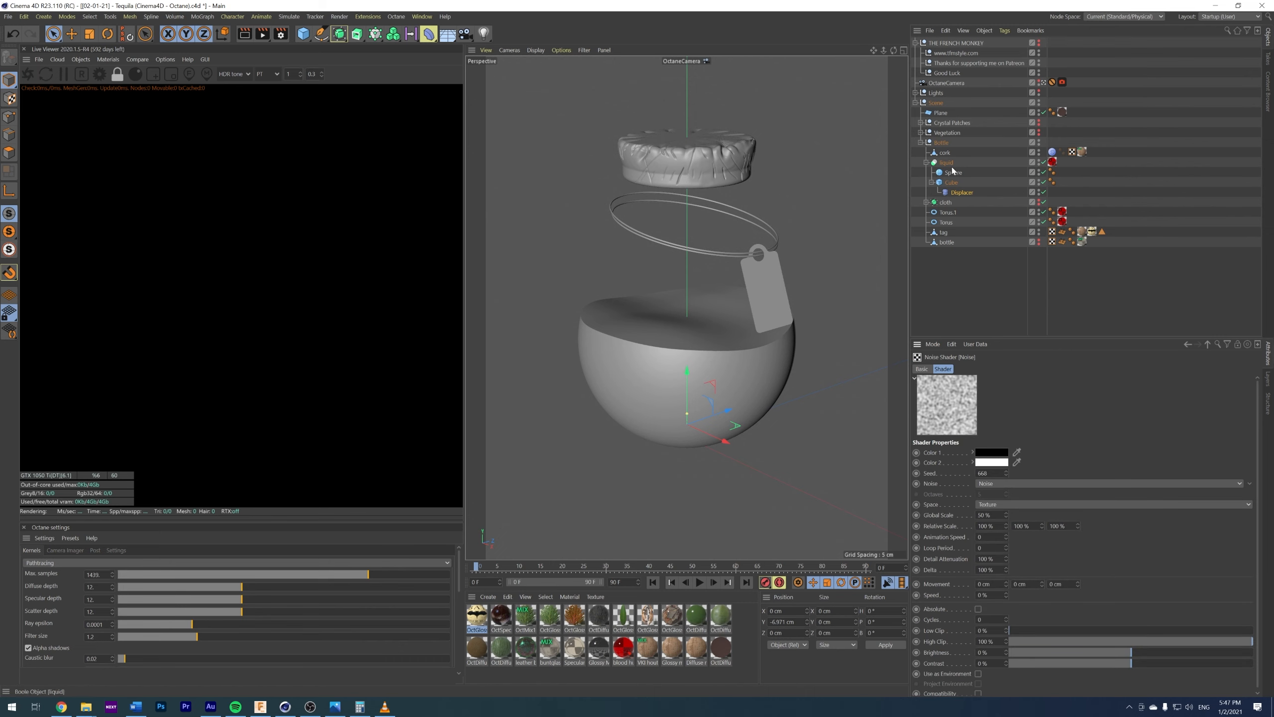
pyautogui.click(927, 164)
pyautogui.click(926, 163)
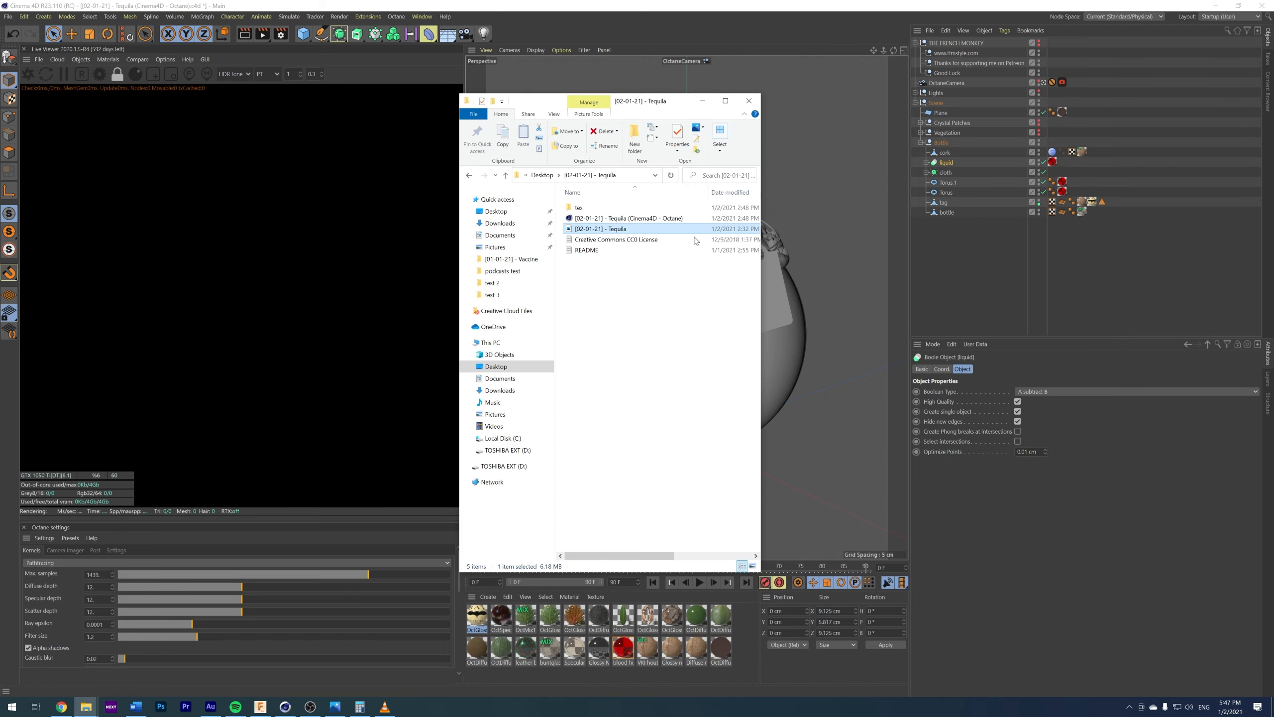
# - View the finished Tequila render in Photos for reference and return to Cinema 4D
pyautogui.doubleClick(747, 65)
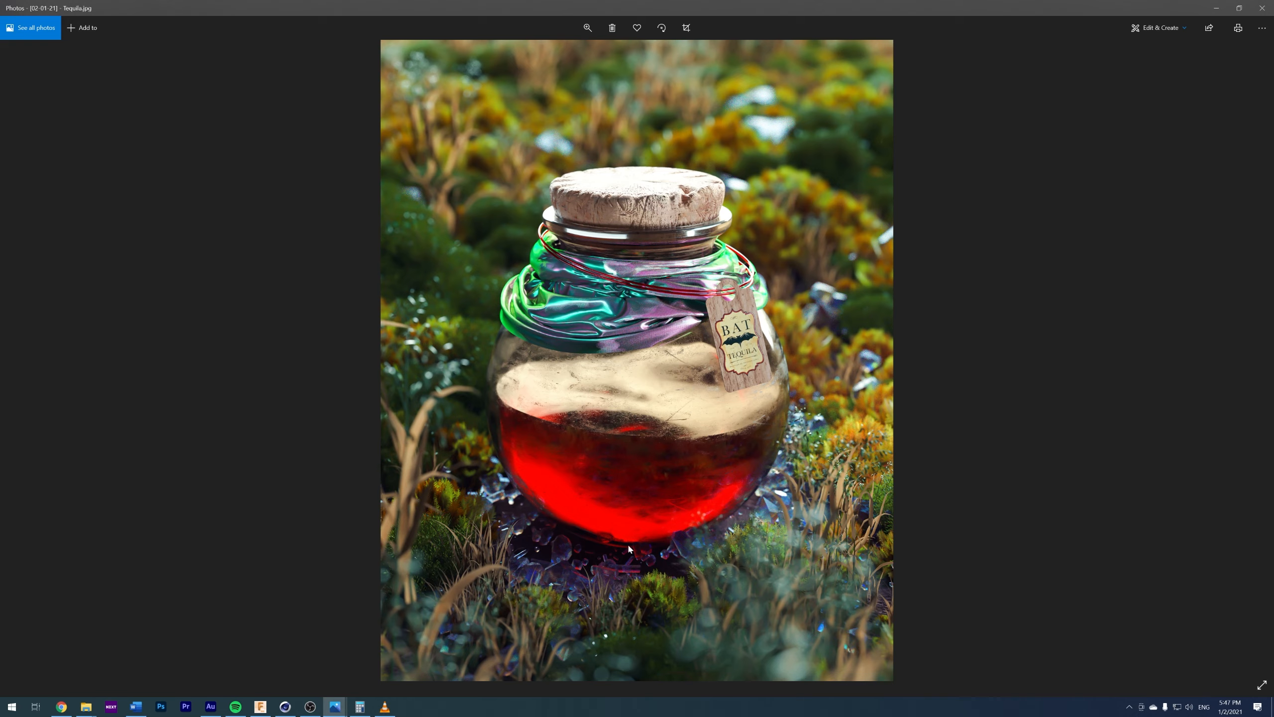
pyautogui.moveTo(670, 2); pyautogui.dragTo(382, 78)
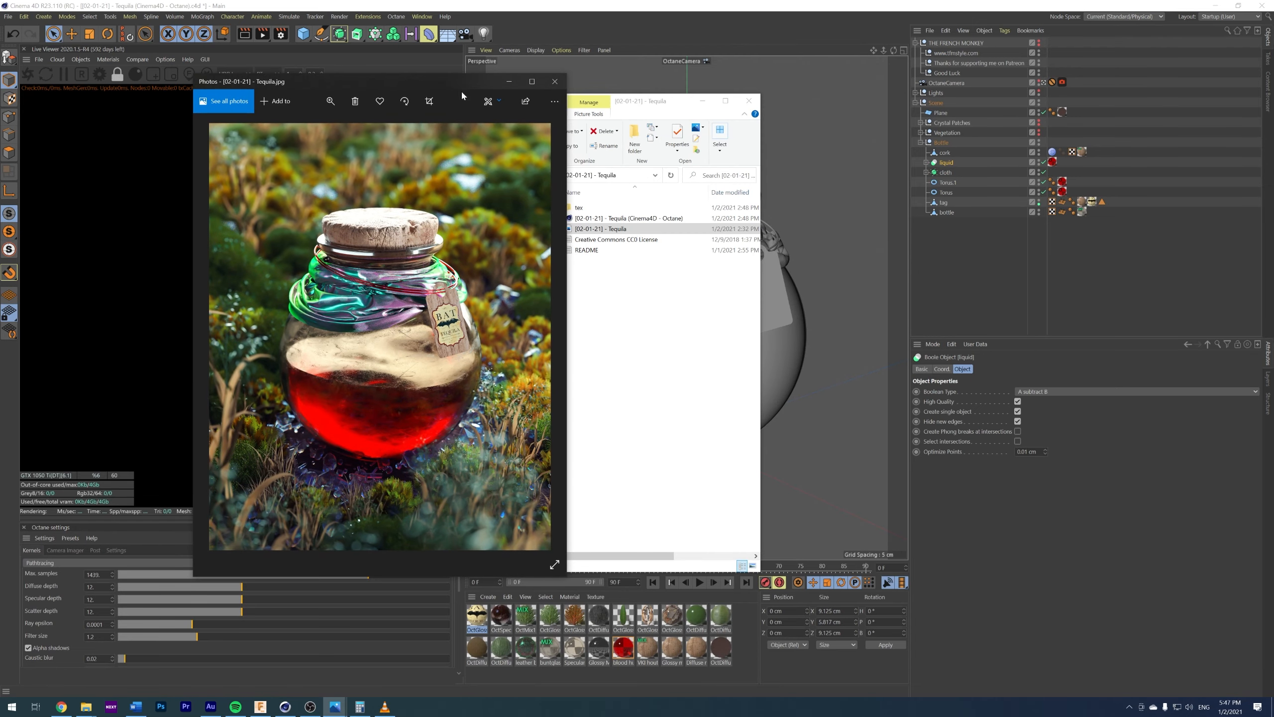
pyautogui.click(736, 3)
# - Expand the Crystal Patches group and make it visible in the viewport
pyautogui.click(950, 123)
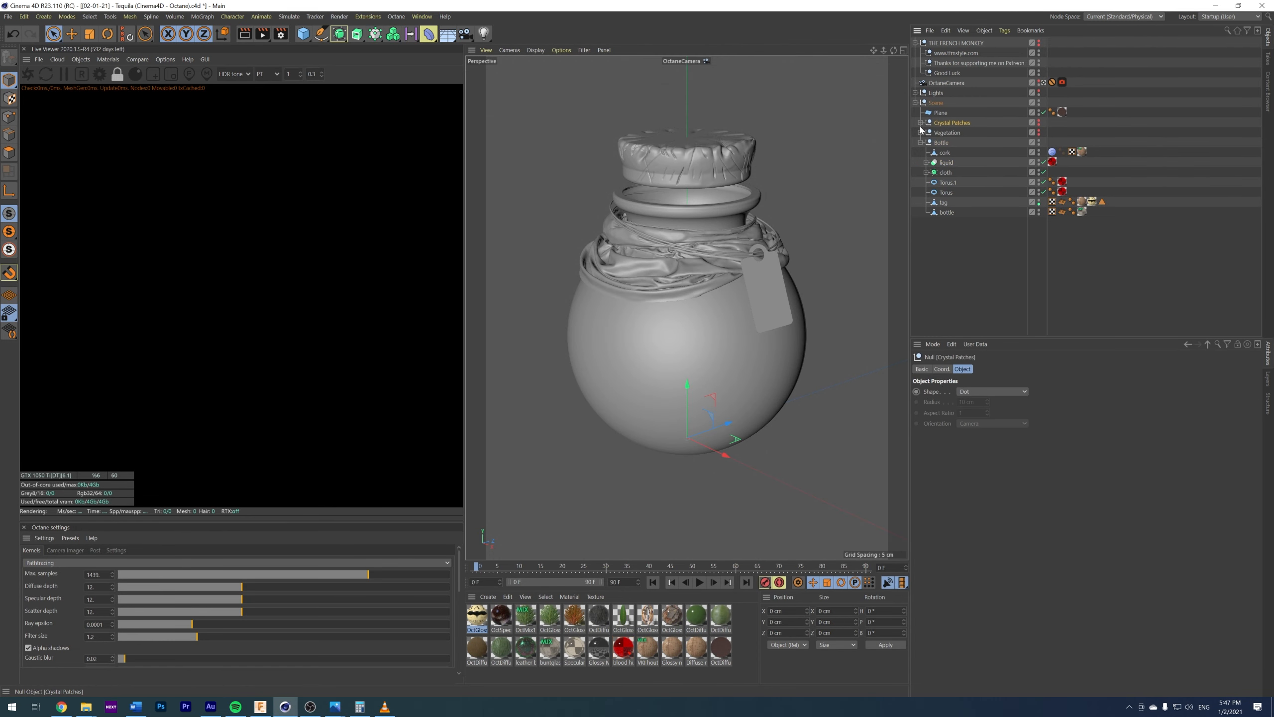
pyautogui.click(920, 123)
pyautogui.click(1039, 122)
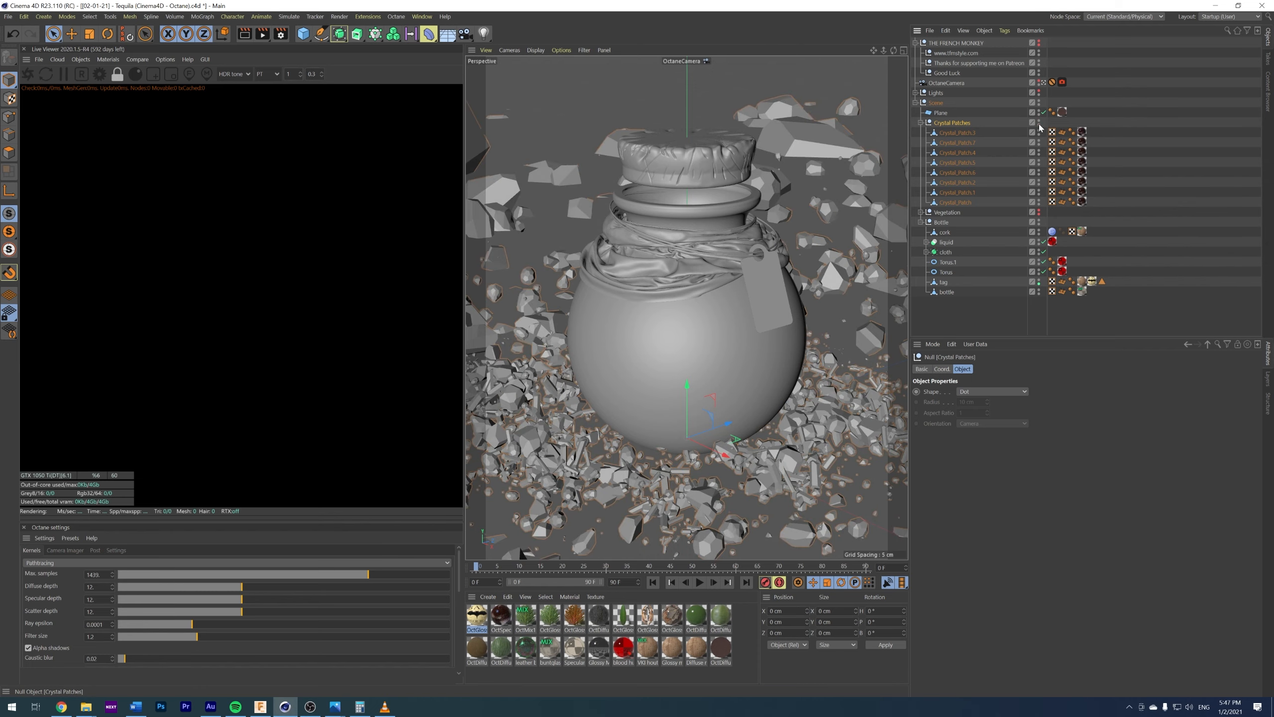
# - Hide the Bottle group in the viewport to isolate the crystal patches
pyautogui.click(1039, 221)
pyautogui.click(1039, 221)
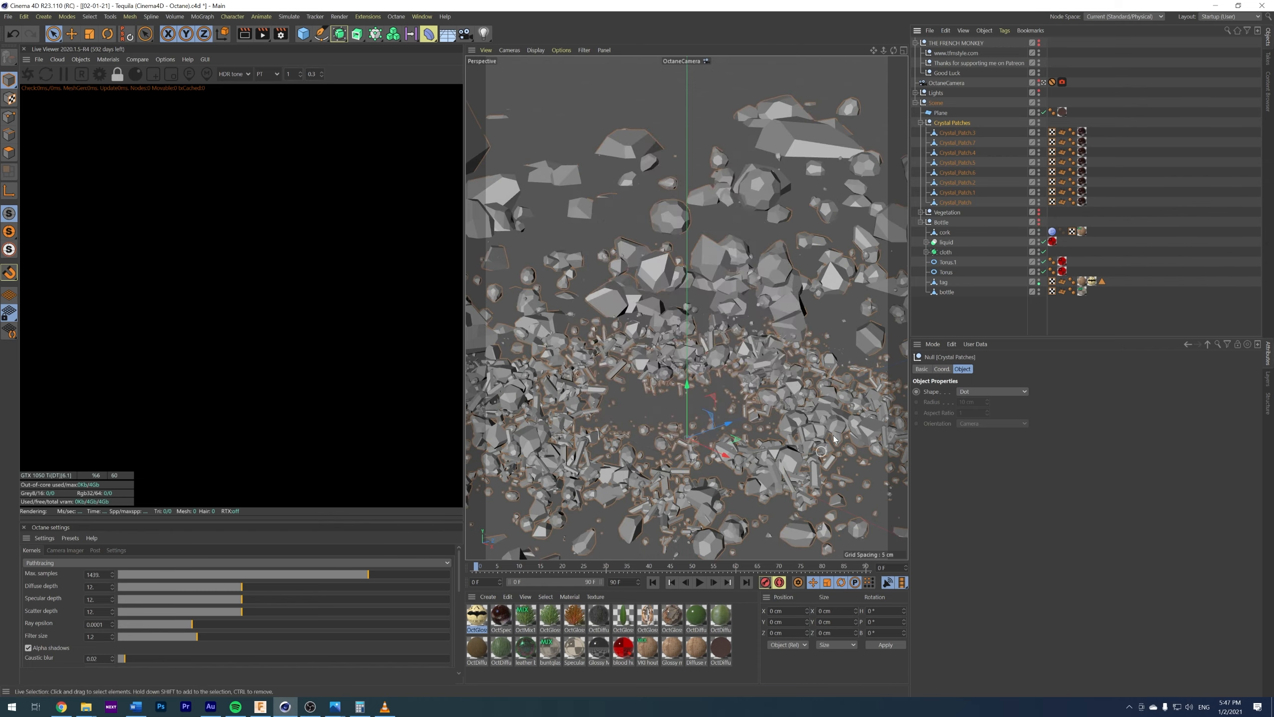
# - Switch to File Explorer, open the Crystal Patches folder of the Crystal Asset Kit - OBJ and widen the window
pyautogui.click(85, 707)
pyautogui.moveTo(236, 140); pyautogui.dragTo(296, 96)
pyautogui.doubleClick(231, 201)
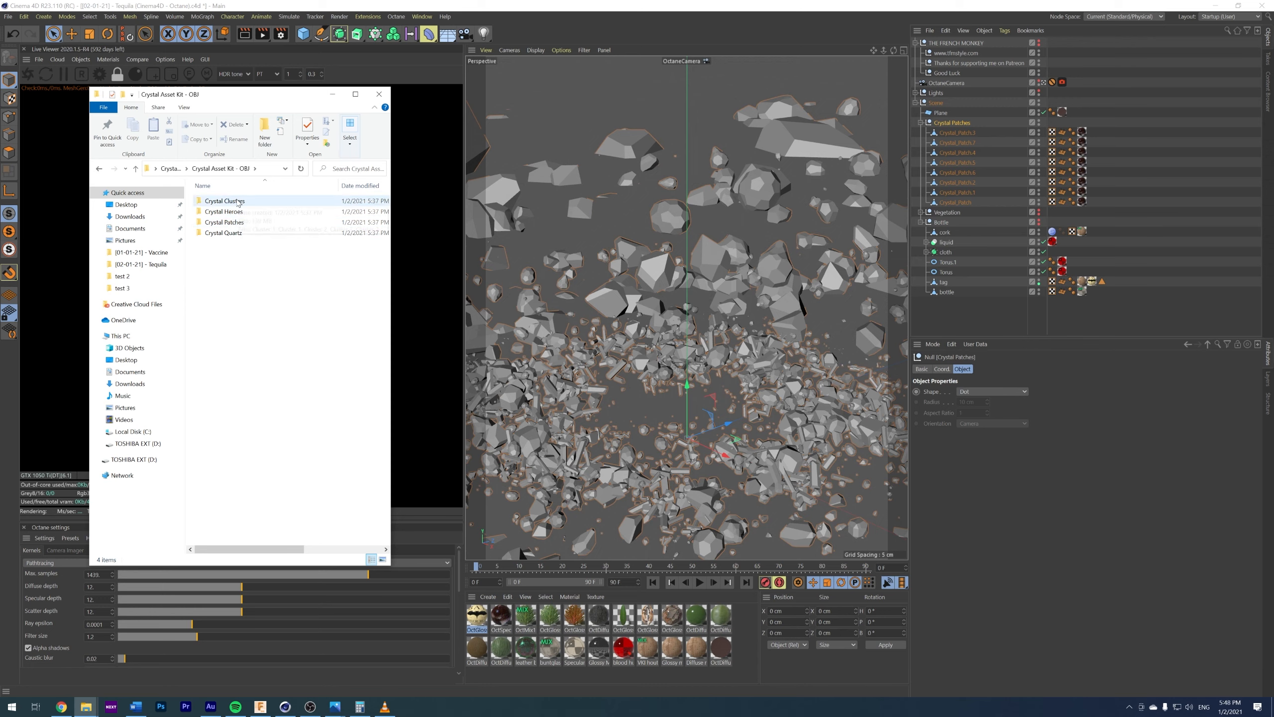
pyautogui.doubleClick(234, 223)
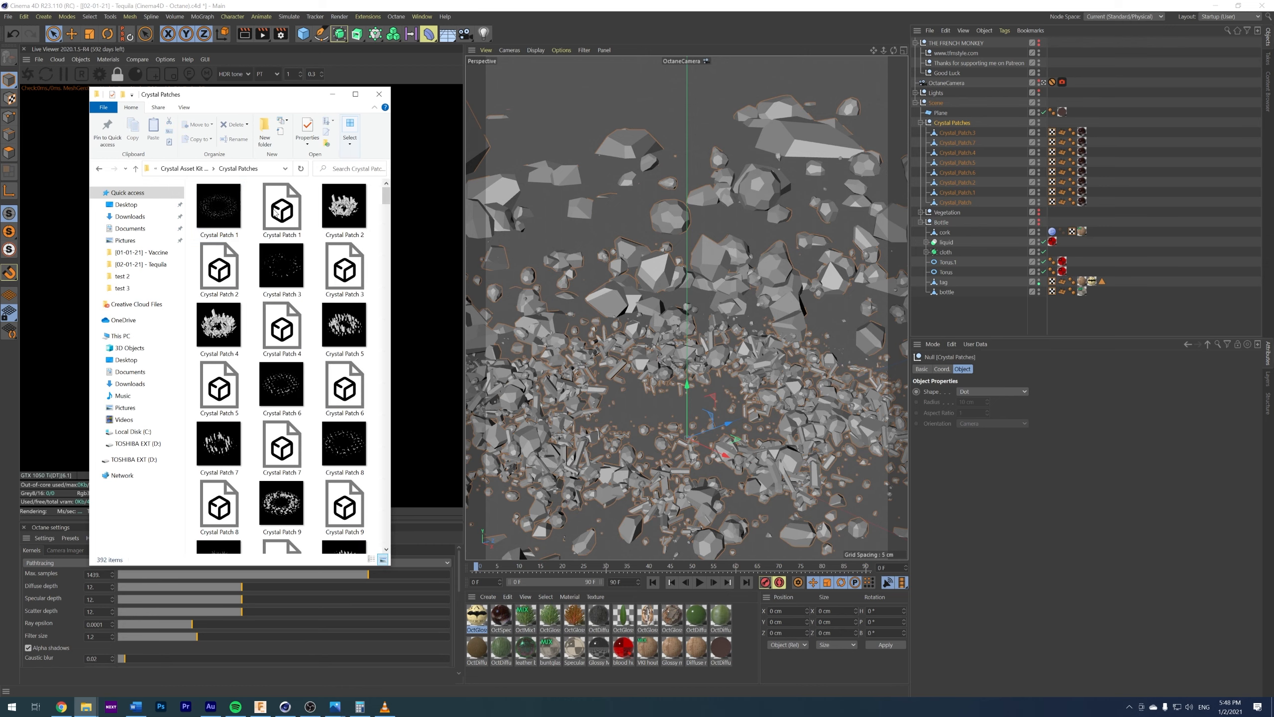
pyautogui.moveTo(390, 195); pyautogui.dragTo(695, 203)
# - Look through the crystal patch thumbnails and return to Cinema 4D
pyautogui.scroll(-5, 468, 352)
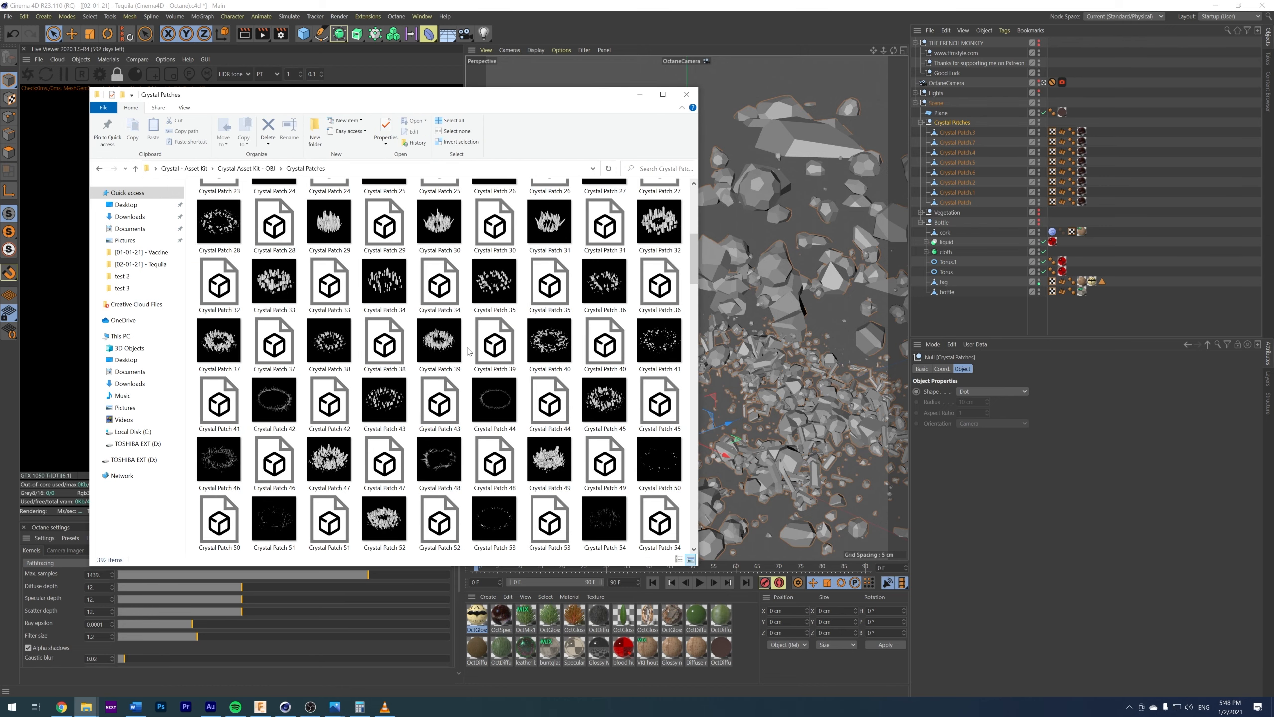
pyautogui.click(384, 284)
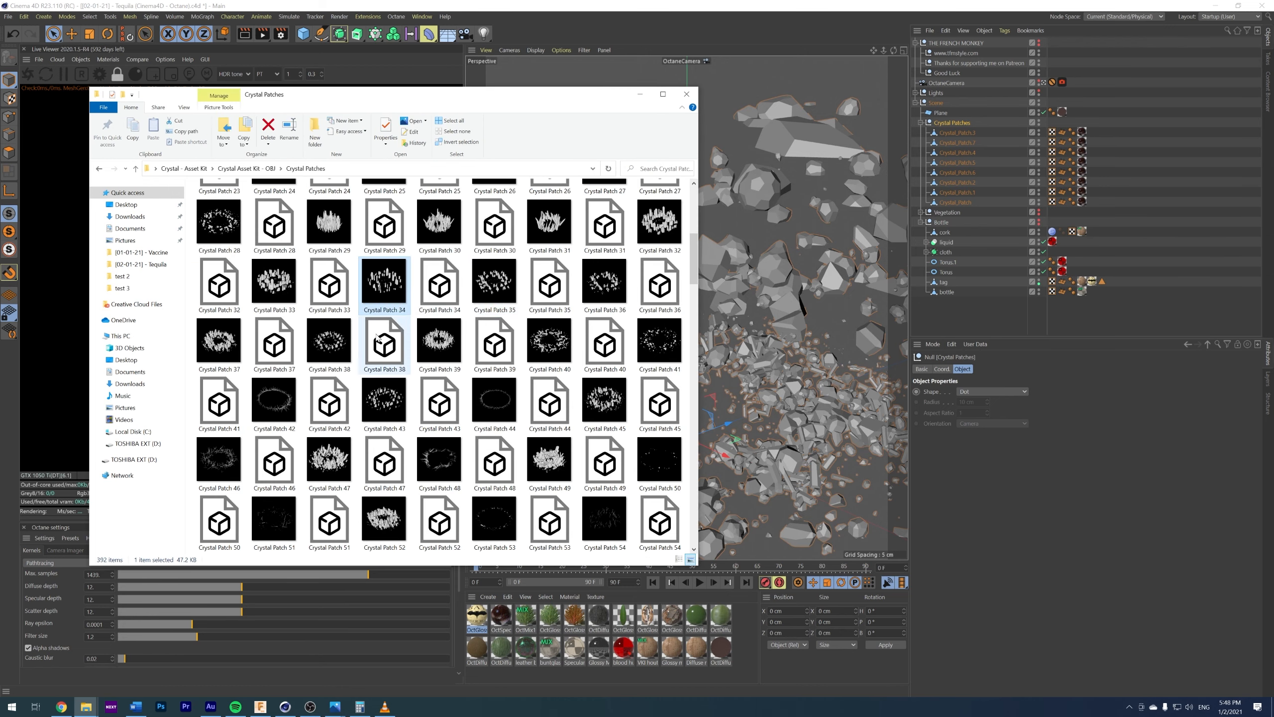
pyautogui.scroll(-5, 378, 339)
pyautogui.scroll(-5, 501, 403)
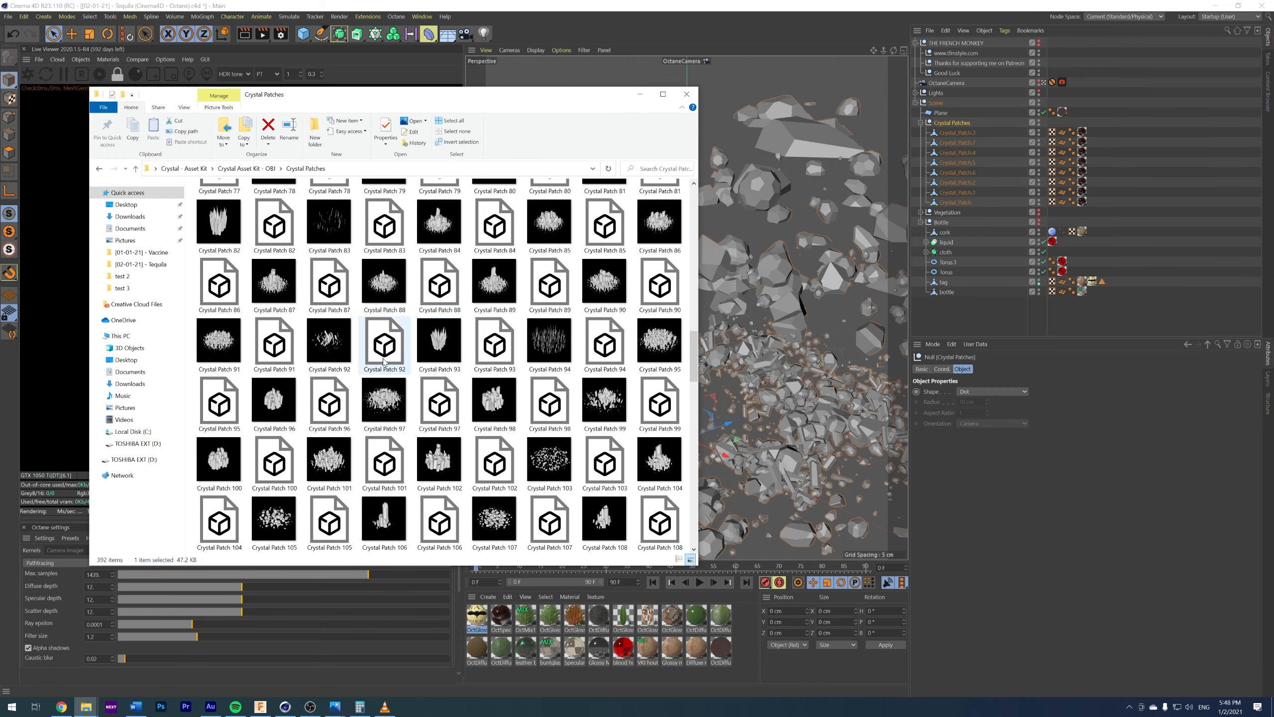
pyautogui.scroll(-8, 501, 403)
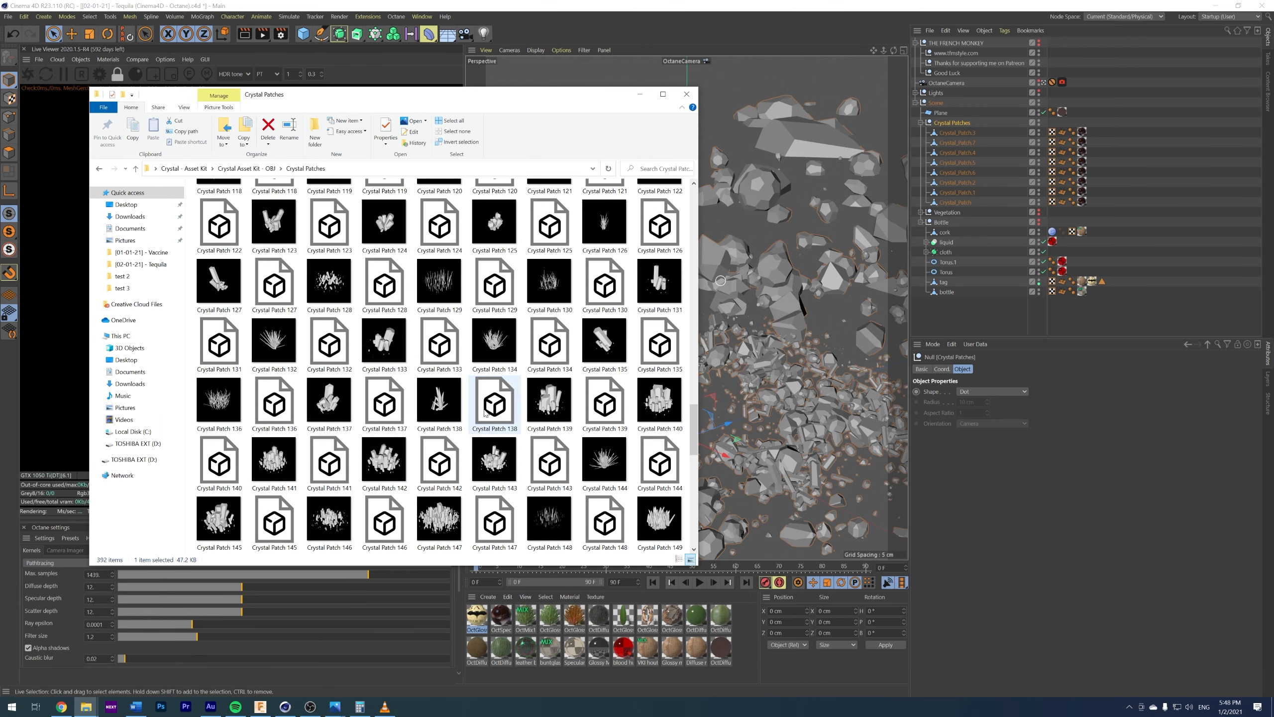
pyautogui.scroll(-9, 486, 413)
pyautogui.click(640, 94)
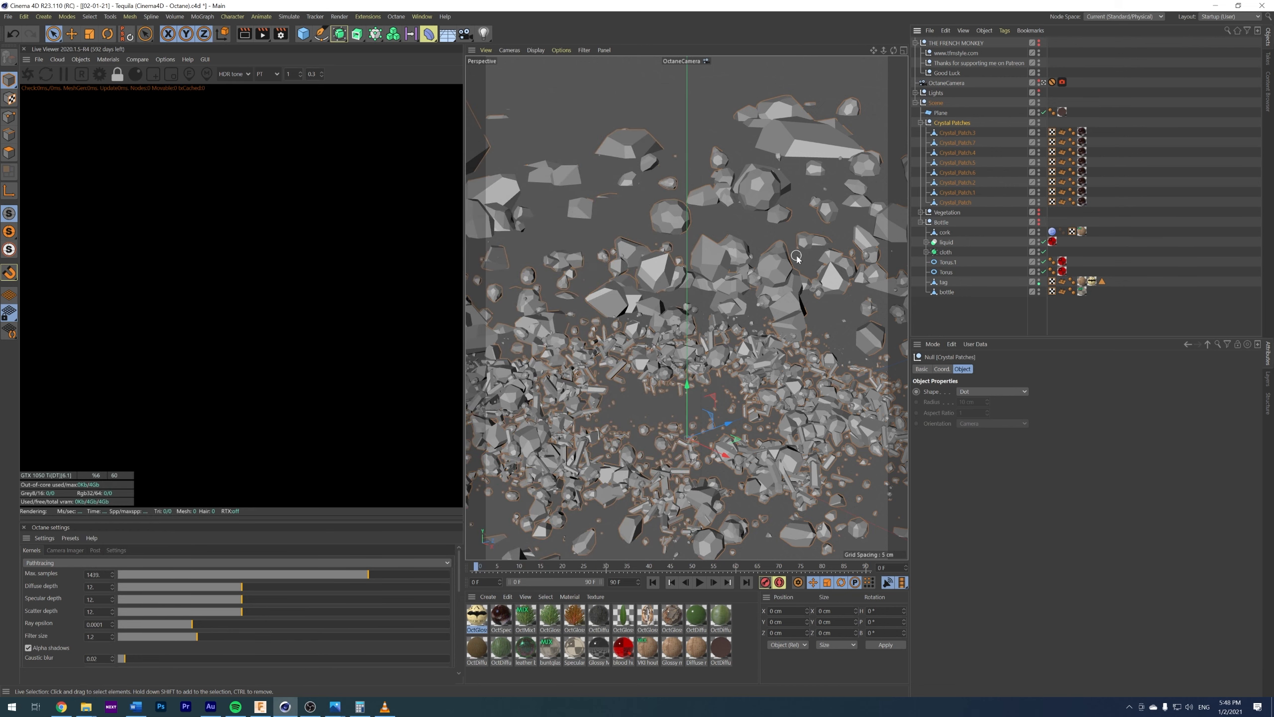
# - Collapse and hide the Crystal Patches group, and show and expand the Vegetation group
pyautogui.moveTo(985, 132); pyautogui.dragTo(950, 206)
pyautogui.click(993, 131)
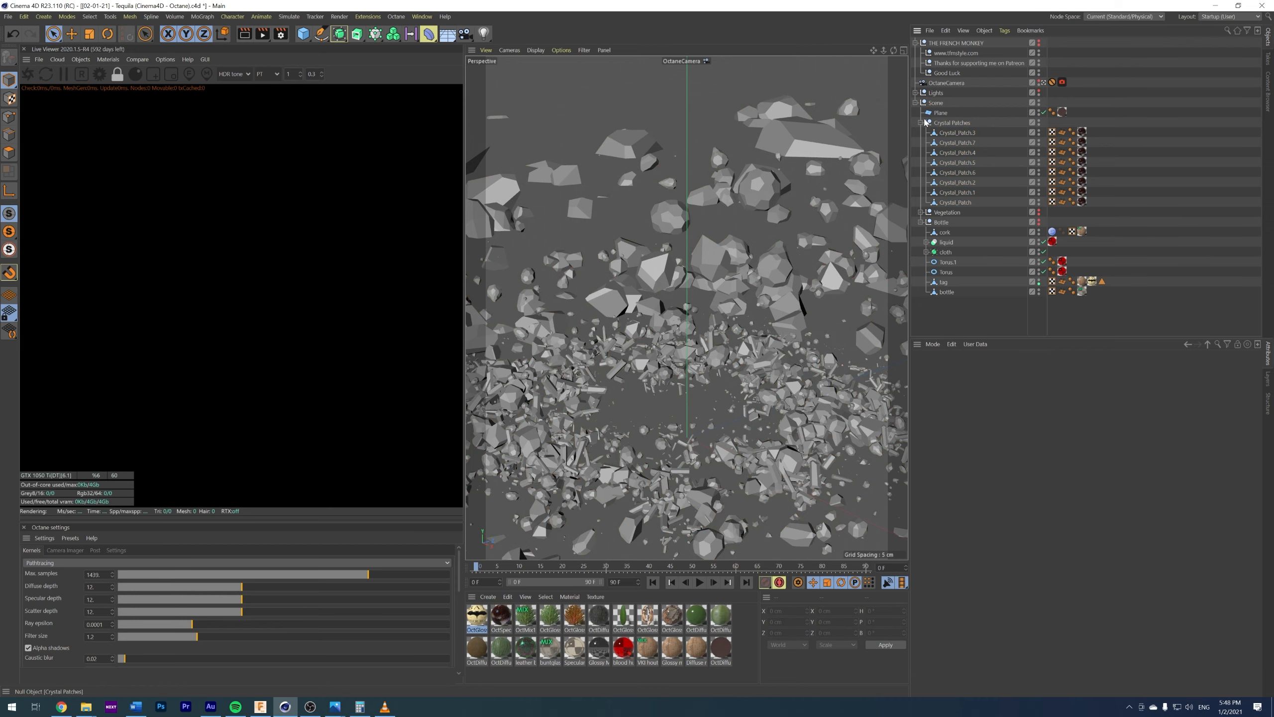
pyautogui.click(920, 123)
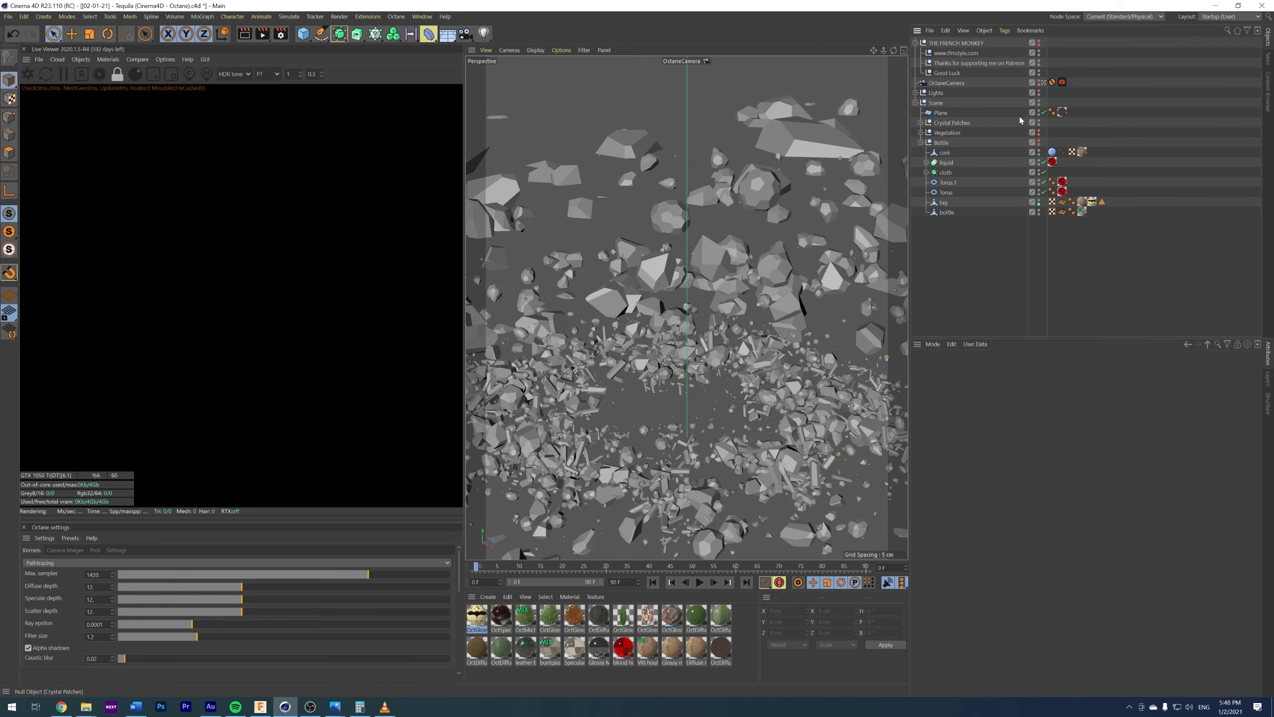
pyautogui.click(1039, 130)
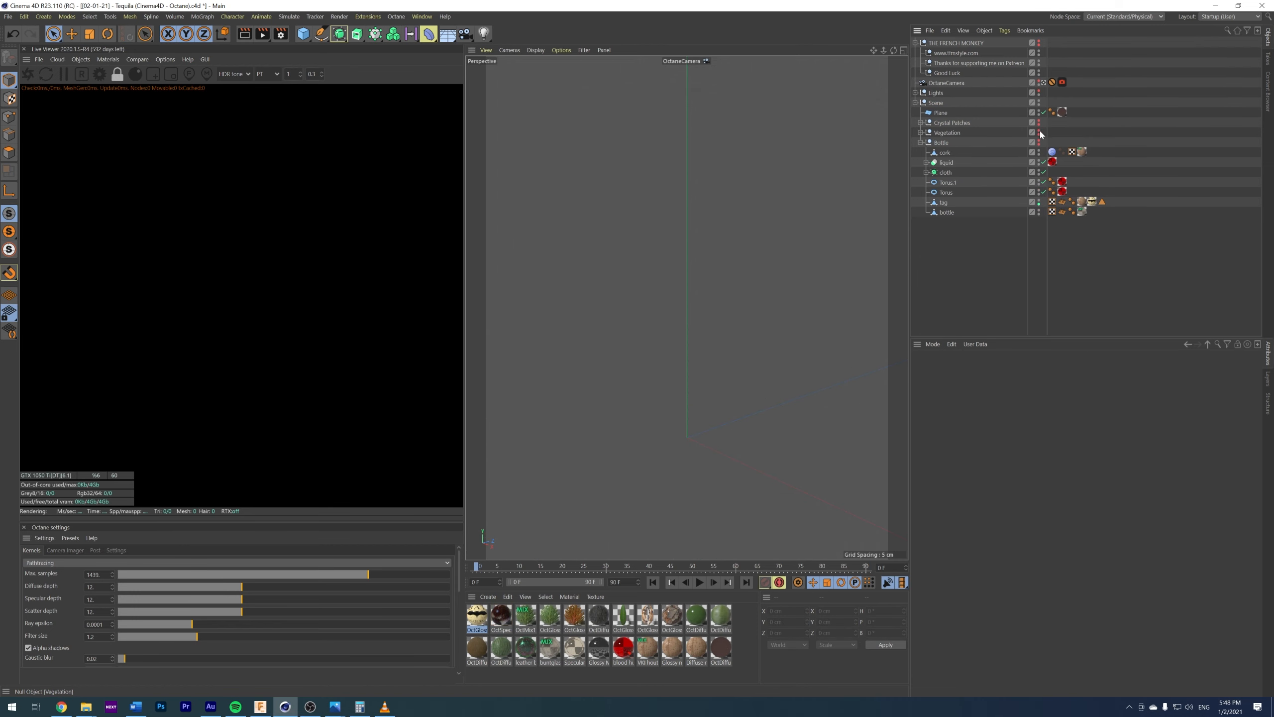
pyautogui.click(921, 132)
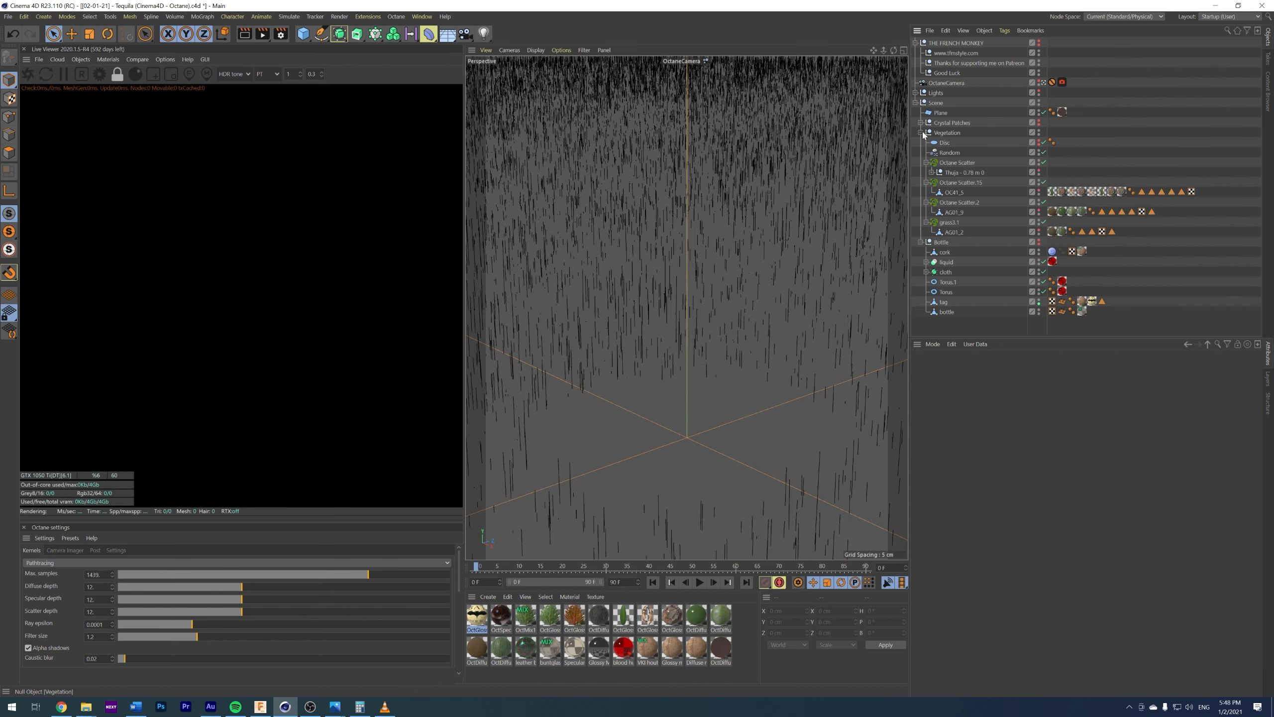
# - Examine the scattered plant objects from the default camera and inspect the distribution settings of Octane Scatter.2
pyautogui.click(954, 193)
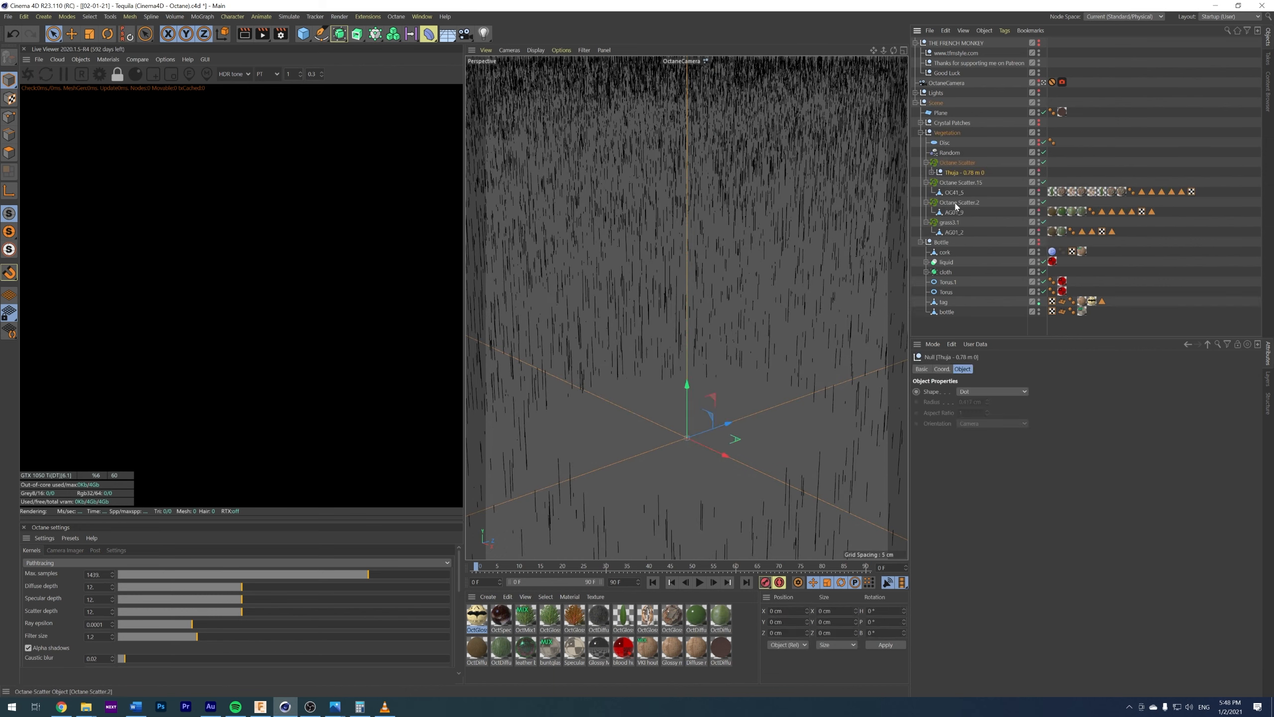
pyautogui.click(954, 212)
pyautogui.click(952, 233)
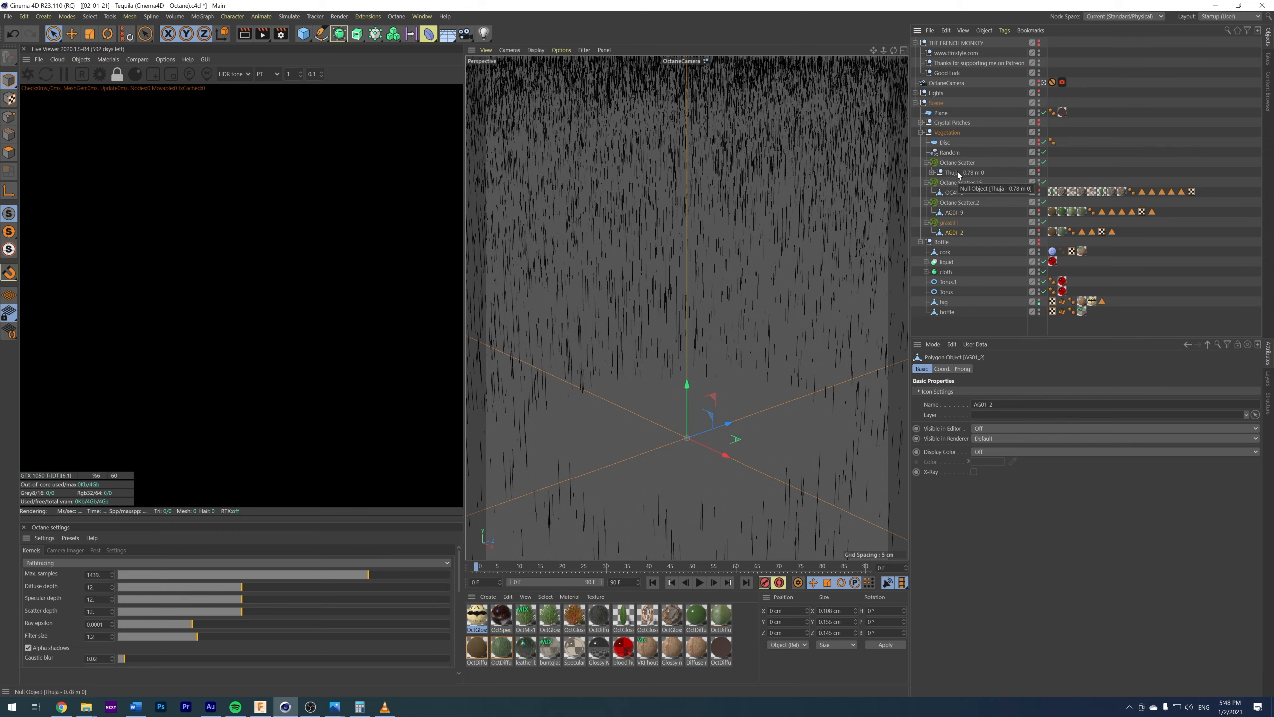
pyautogui.click(1042, 82)
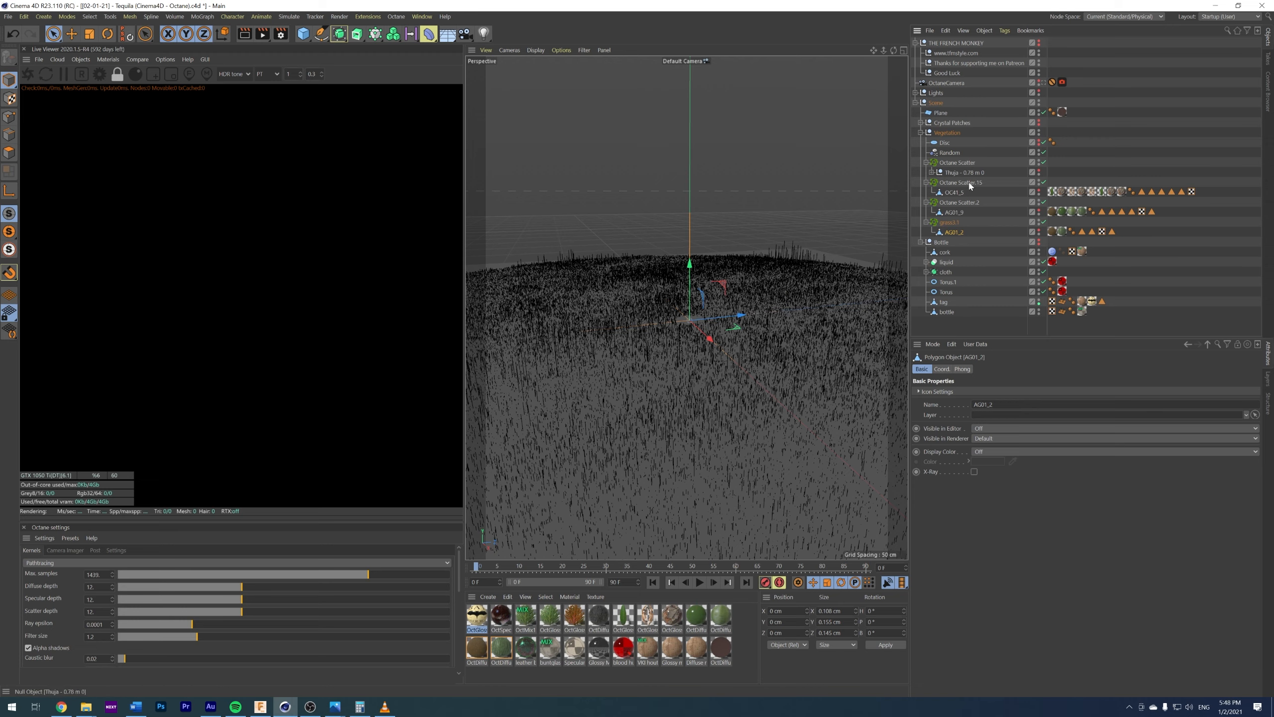
pyautogui.click(957, 202)
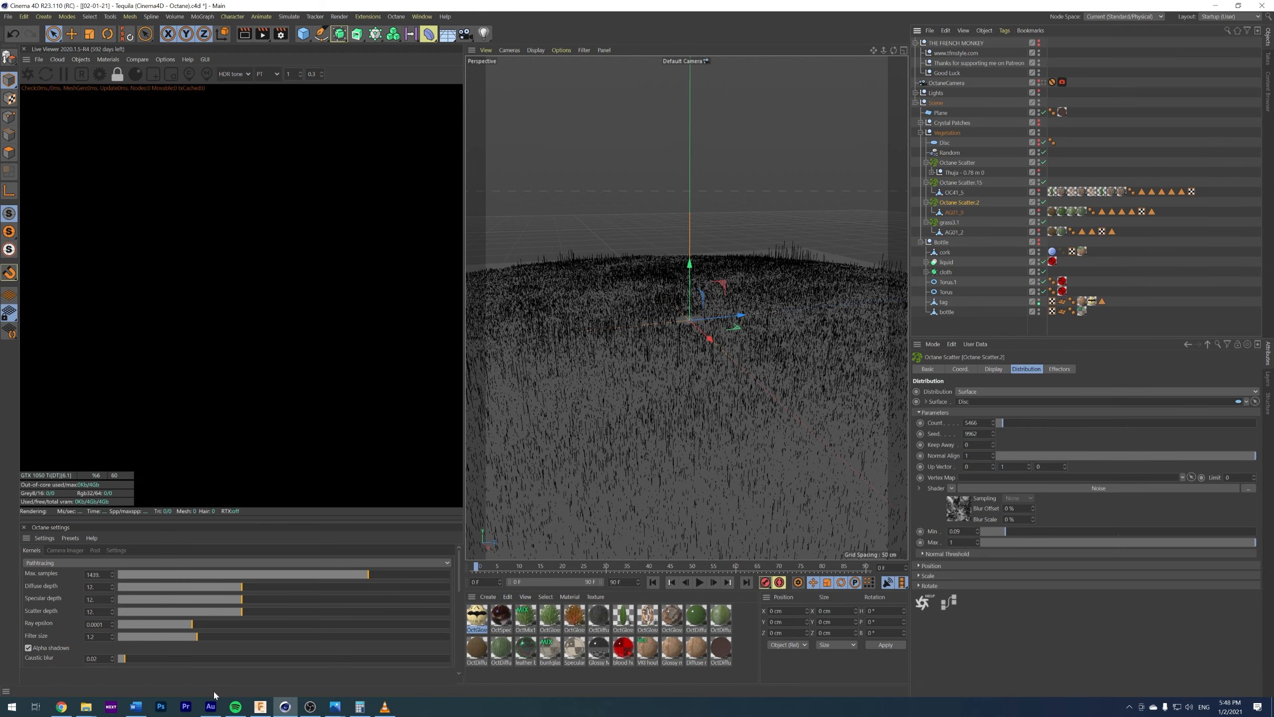
# - Check the vegetation around the bottle in the finished Tequila render in Photos
pyautogui.moveTo(335, 707)
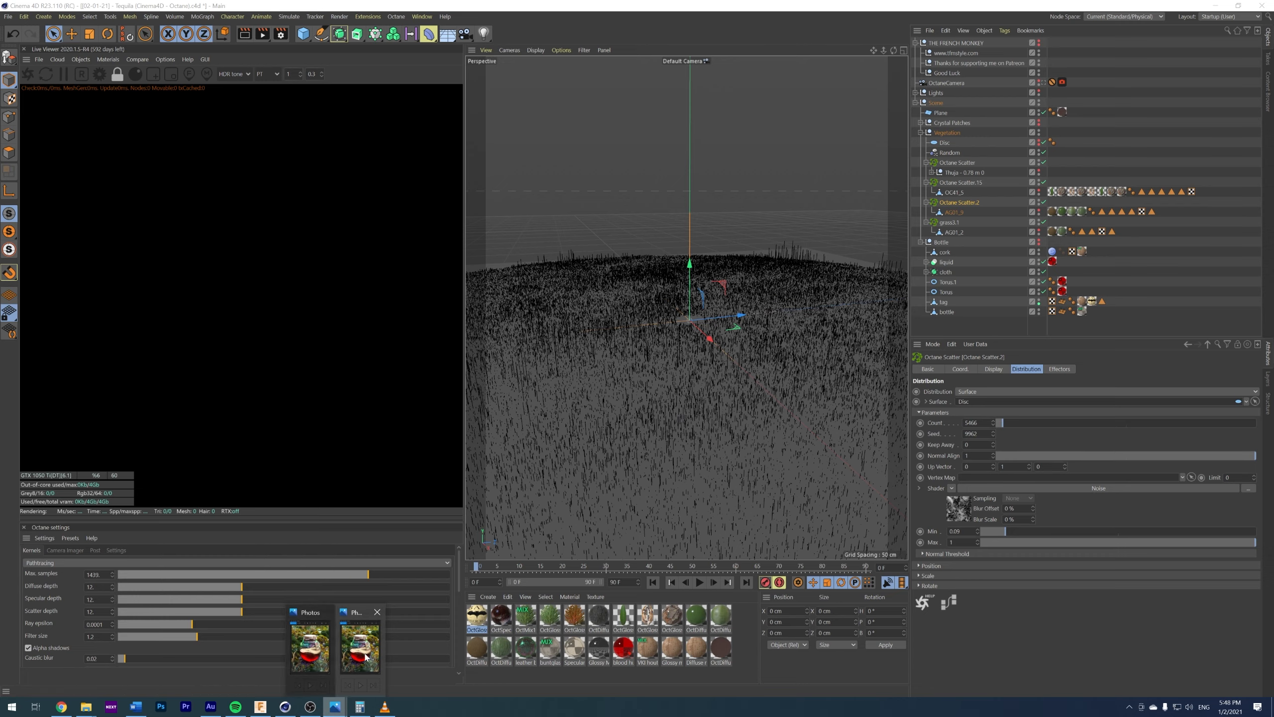
pyautogui.click(364, 635)
pyautogui.moveTo(457, 82); pyautogui.dragTo(863, 7)
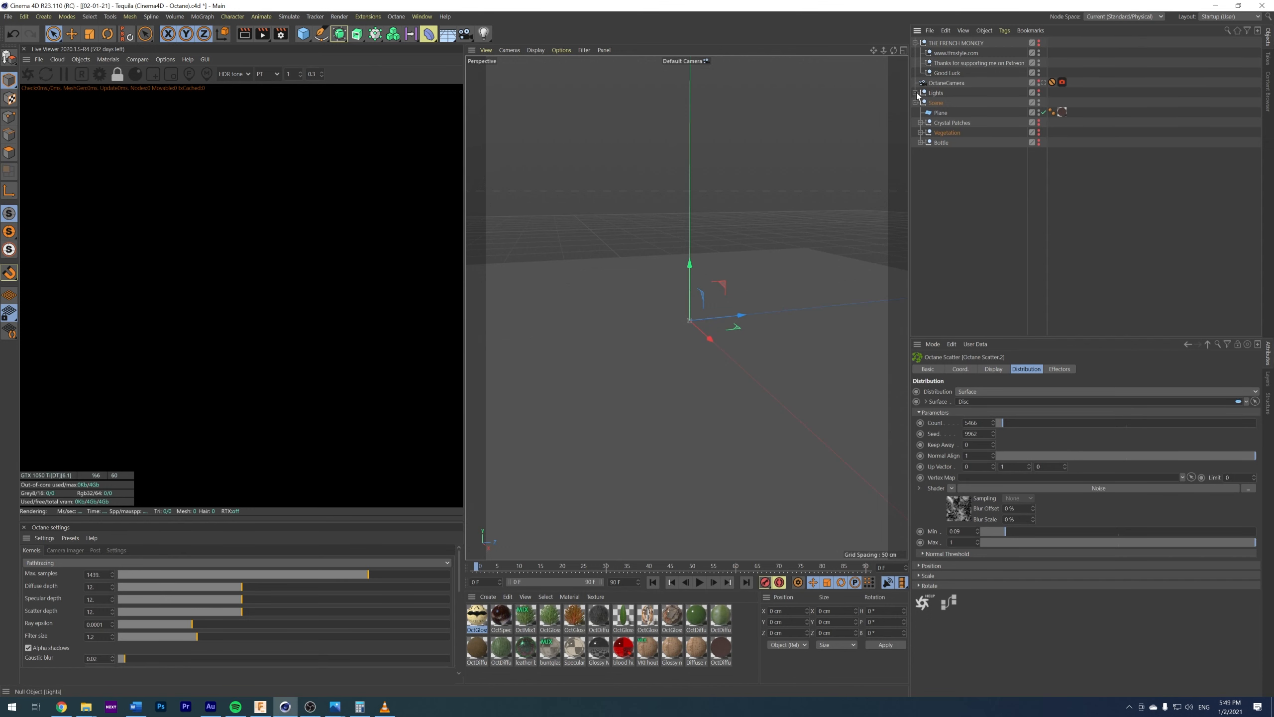
# - Expand the Lights group, make it visible and view the whole light setup around the plane
pyautogui.click(917, 93)
pyautogui.click(1038, 92)
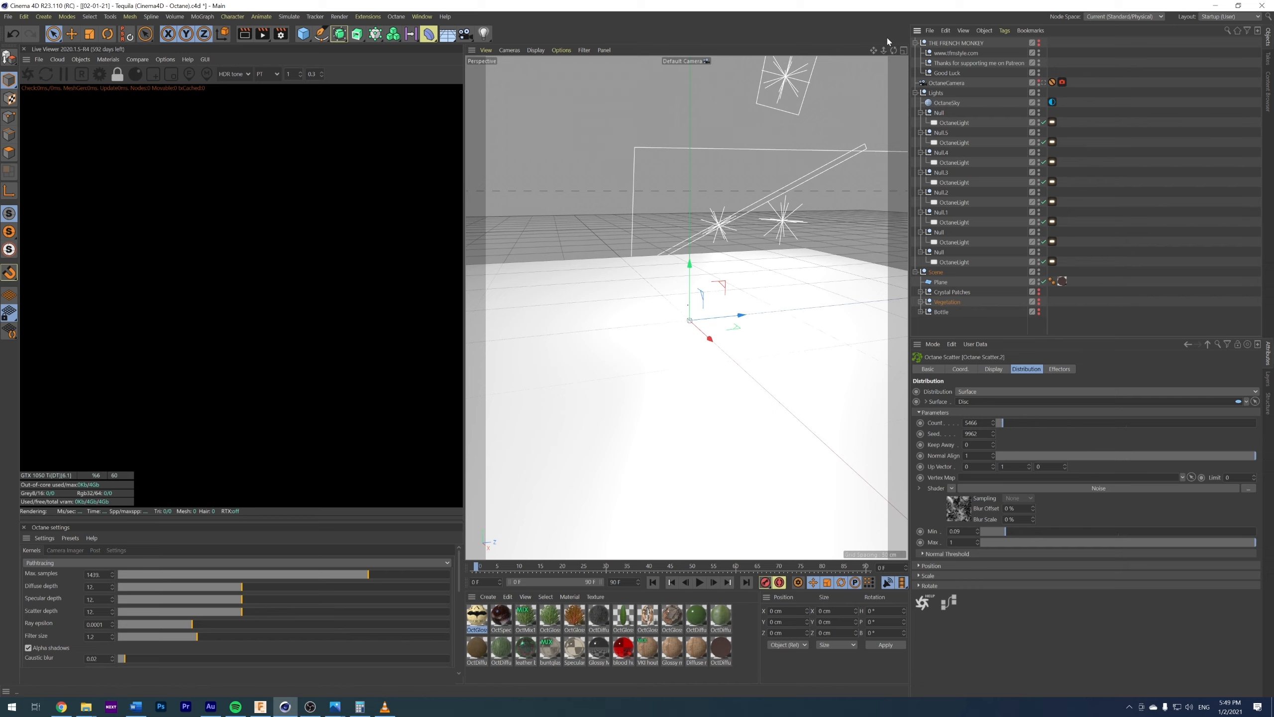
pyautogui.moveTo(883, 51); pyautogui.dragTo(815, 50)
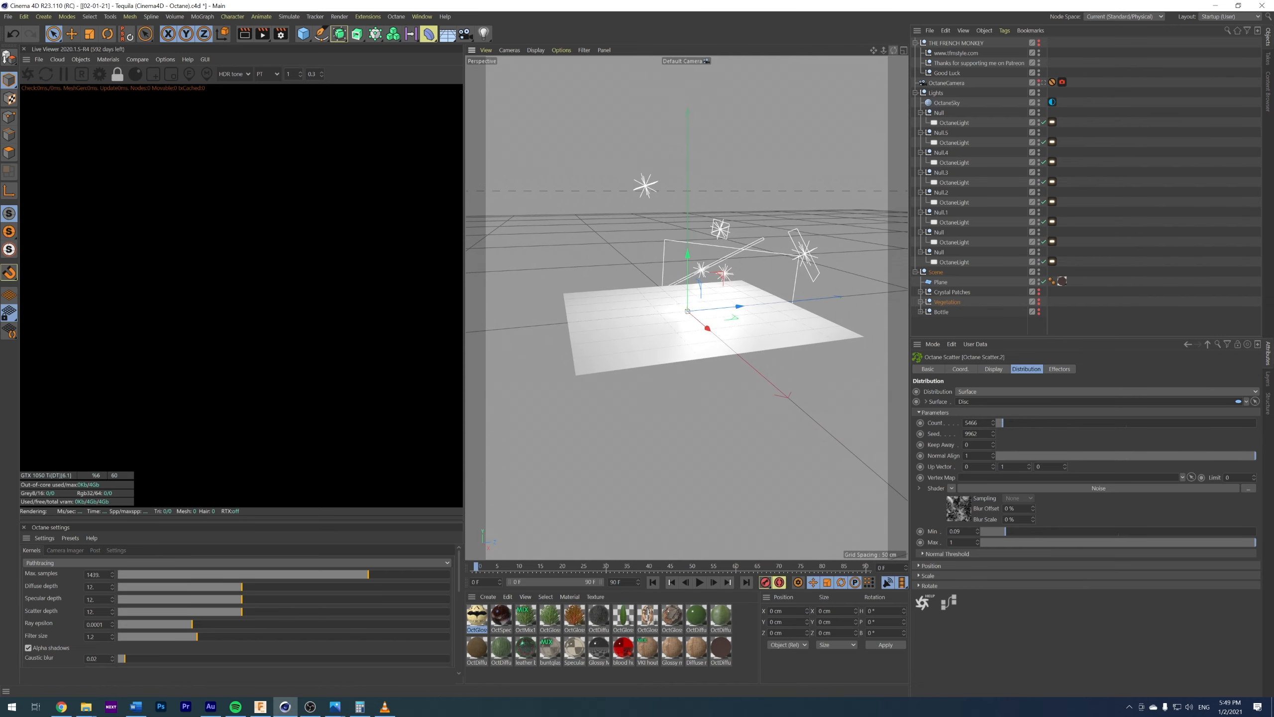
pyautogui.moveTo(894, 51); pyautogui.dragTo(968, 53)
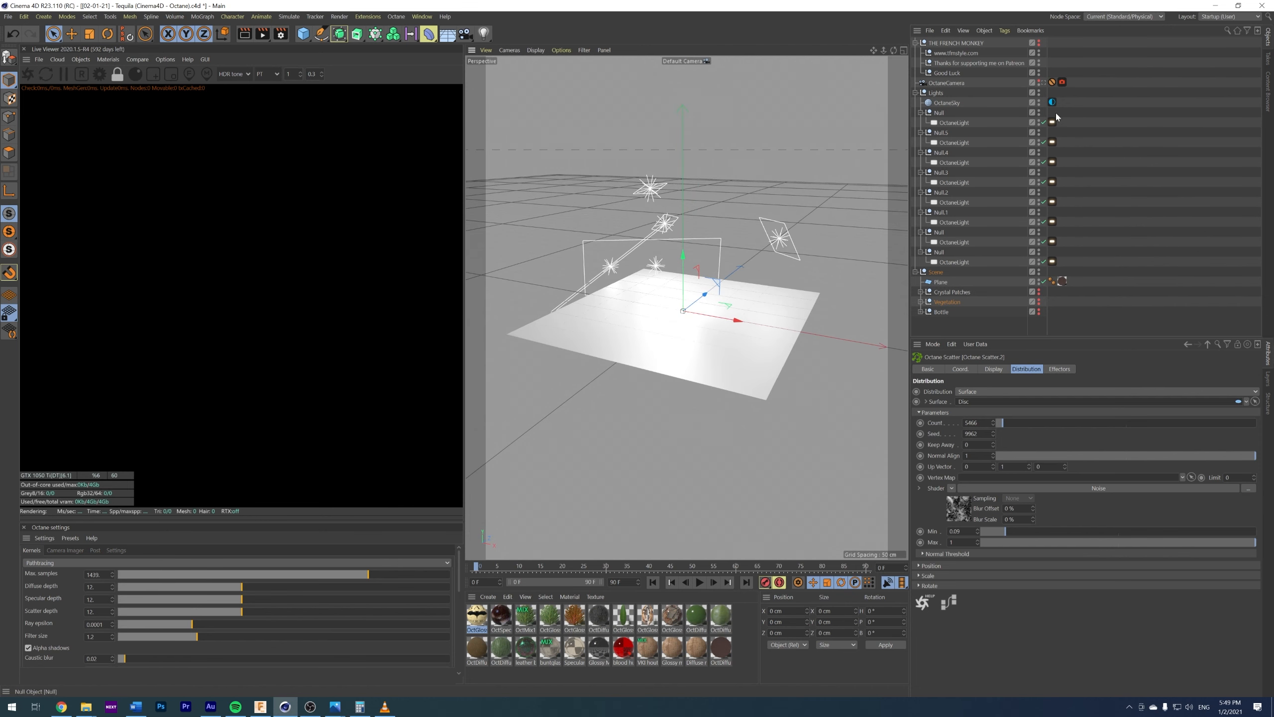
# - Return to the OctaneCamera view, show the Bottle group and inspect the light tag of the last OctaneLight
pyautogui.click(1044, 82)
pyautogui.click(1039, 310)
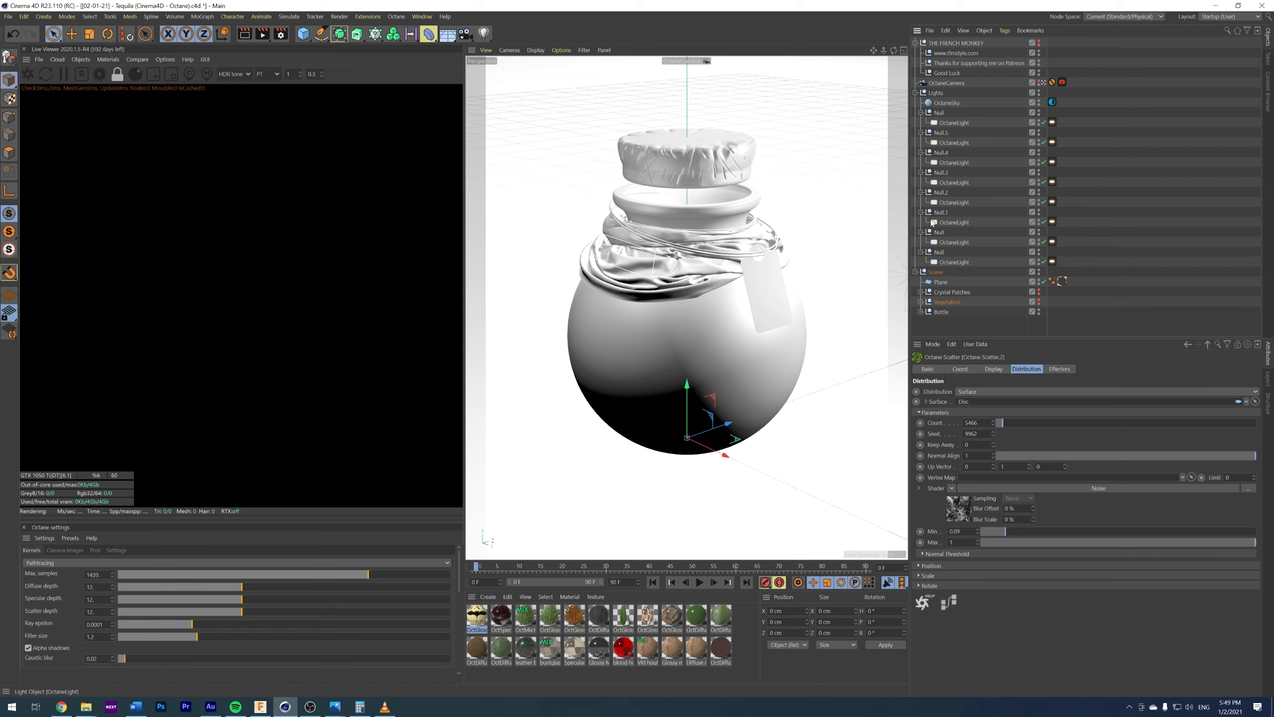
pyautogui.click(1053, 261)
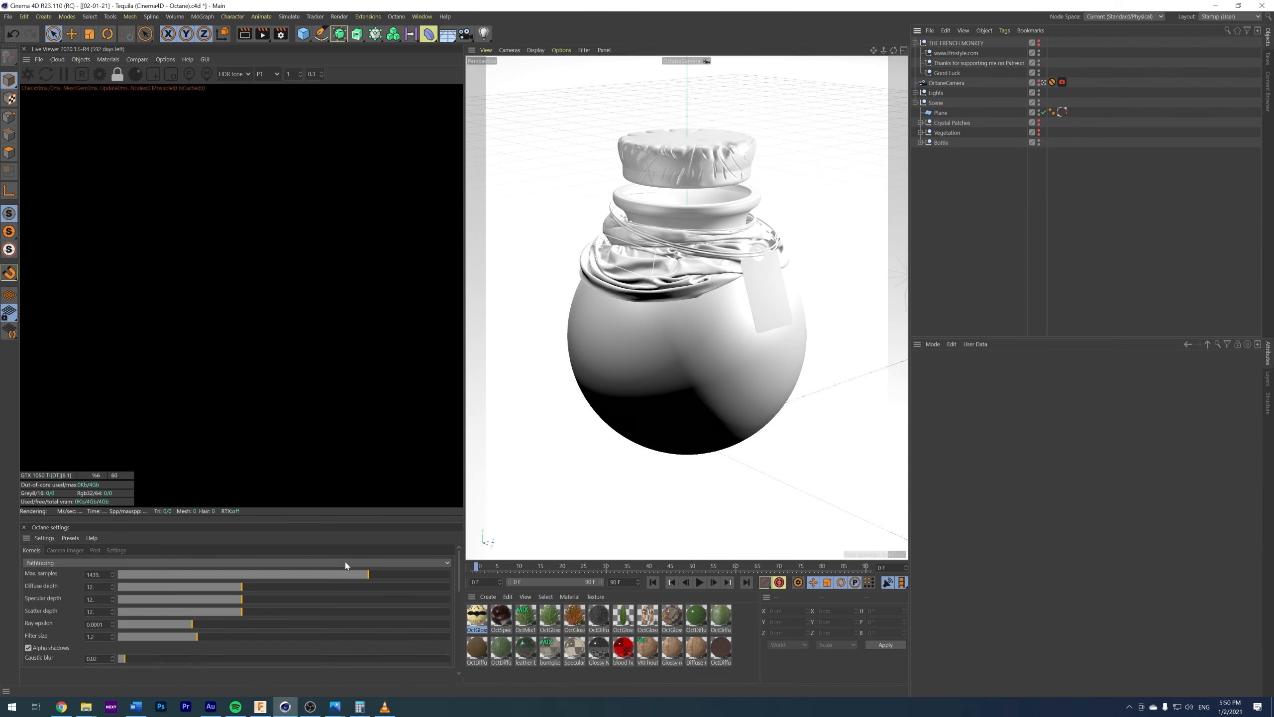
# - Open the finished Tequila render in Photos and place it beside the viewport for comparison
pyautogui.moveTo(335, 706)
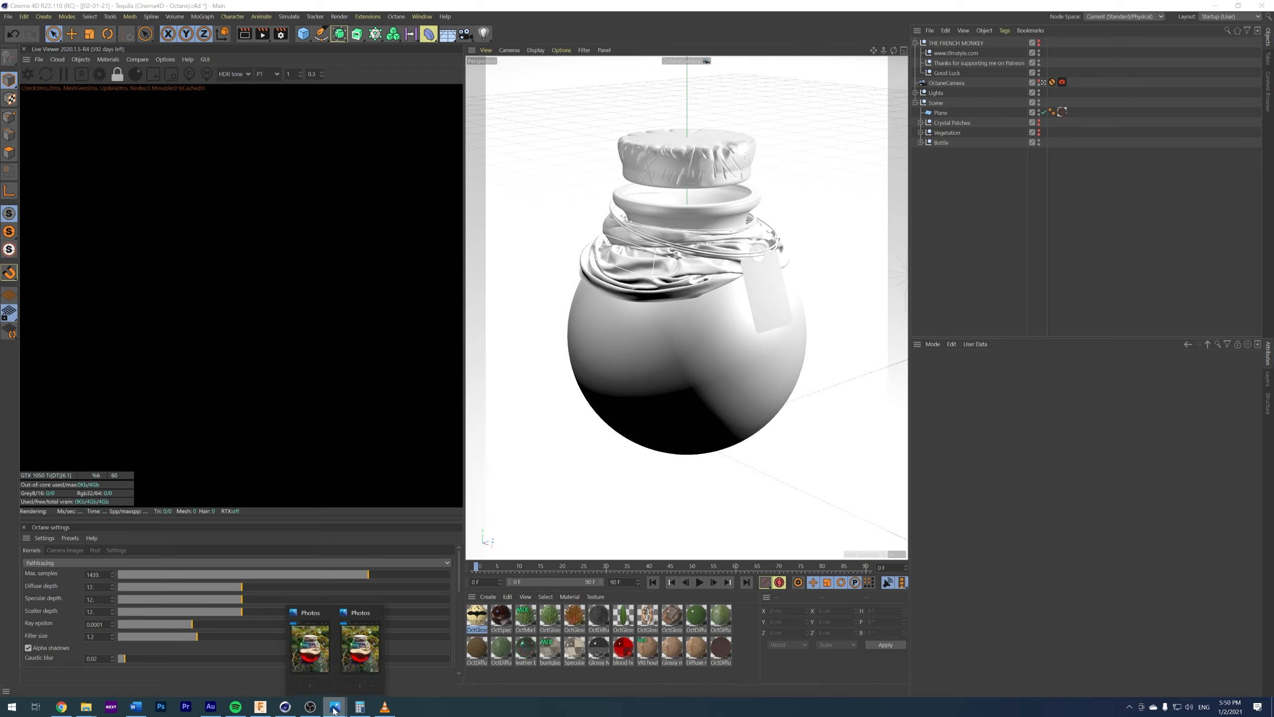
pyautogui.click(354, 657)
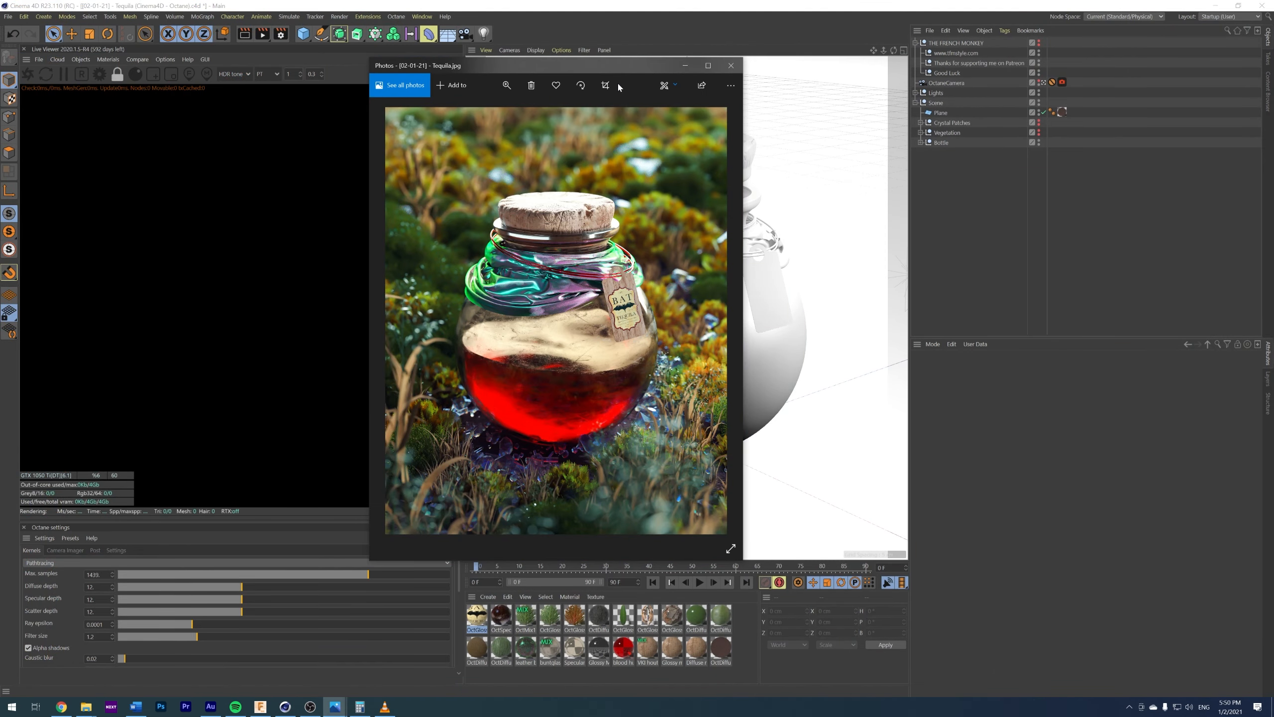
pyautogui.moveTo(630, 65); pyautogui.dragTo(348, 54)
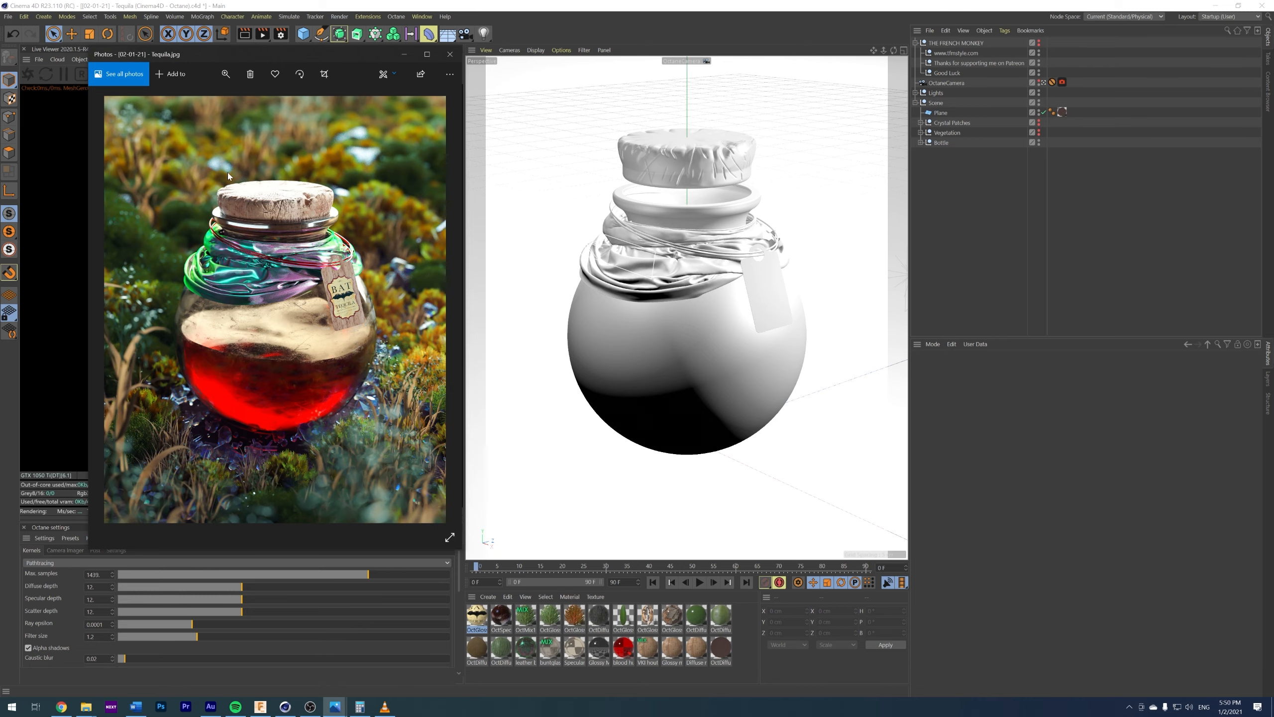
# - Switch to Chrome and read through the [02-01-21] - Tequila post on Patreon, including its image and kit links
pyautogui.click(61, 707)
pyautogui.scroll(-3, 764, 378)
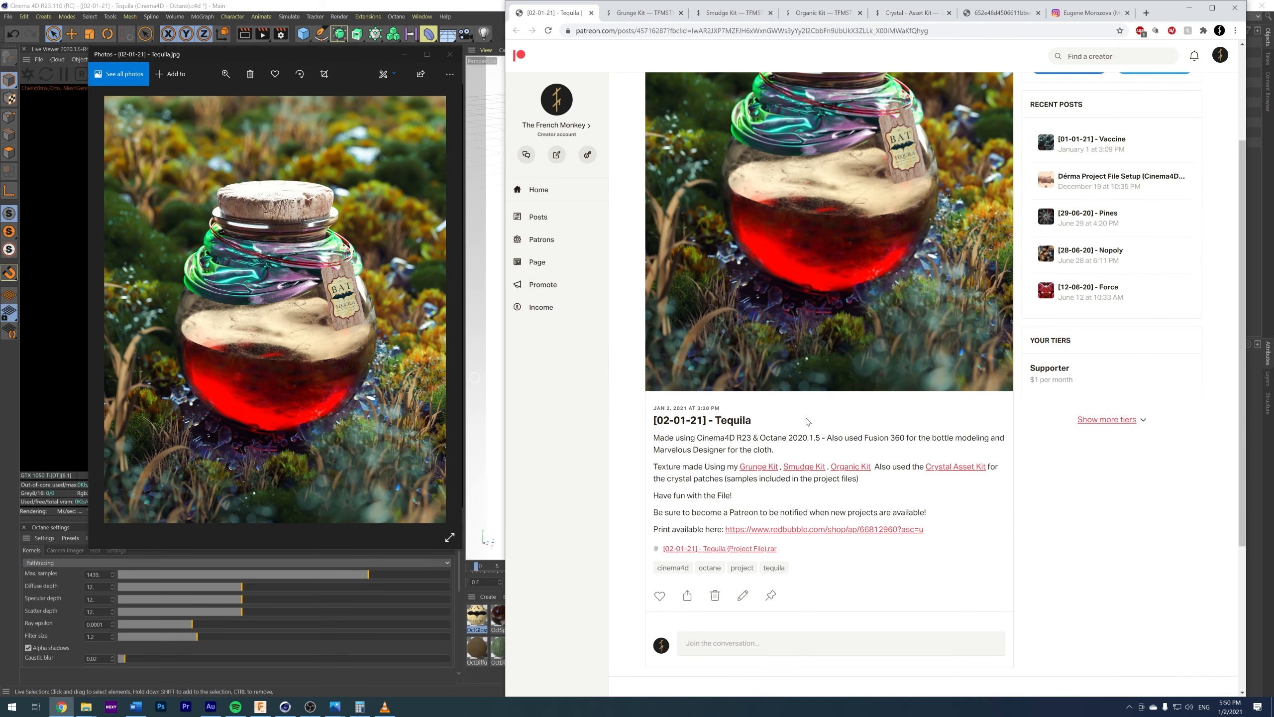
pyautogui.scroll(3, 758, 384)
pyautogui.scroll(-4, 758, 384)
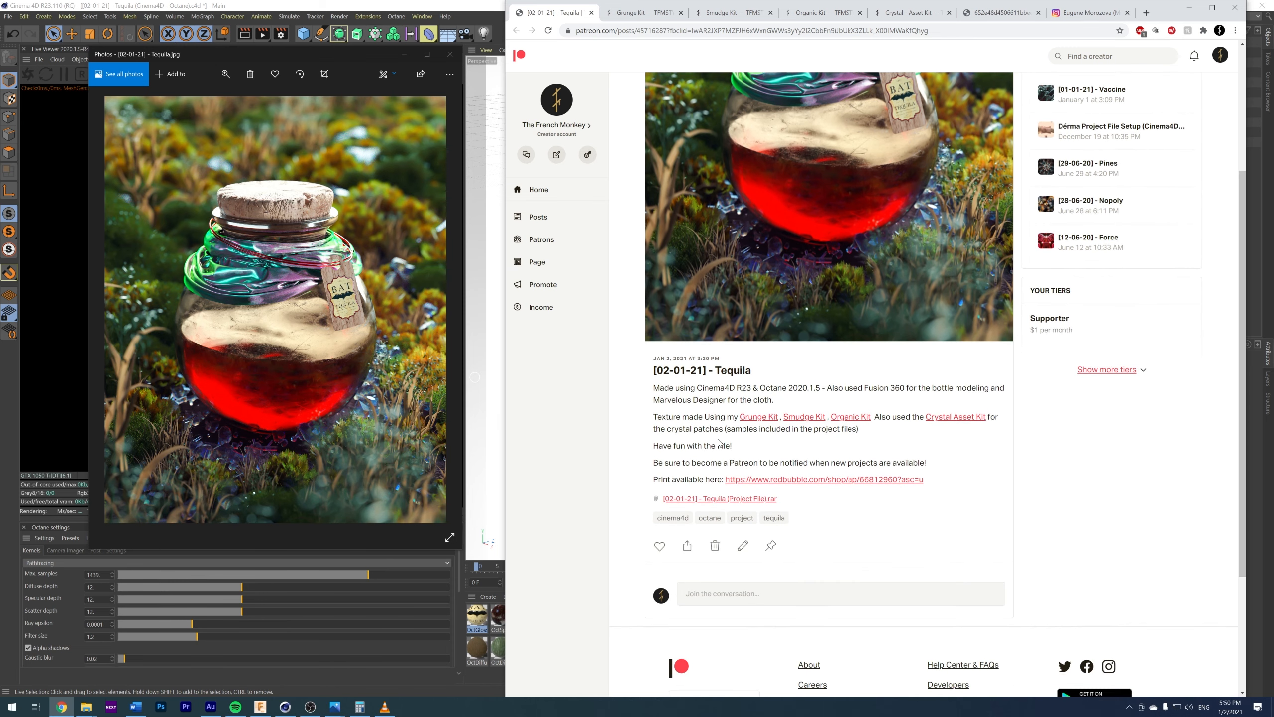
pyautogui.scroll(4, 733, 438)
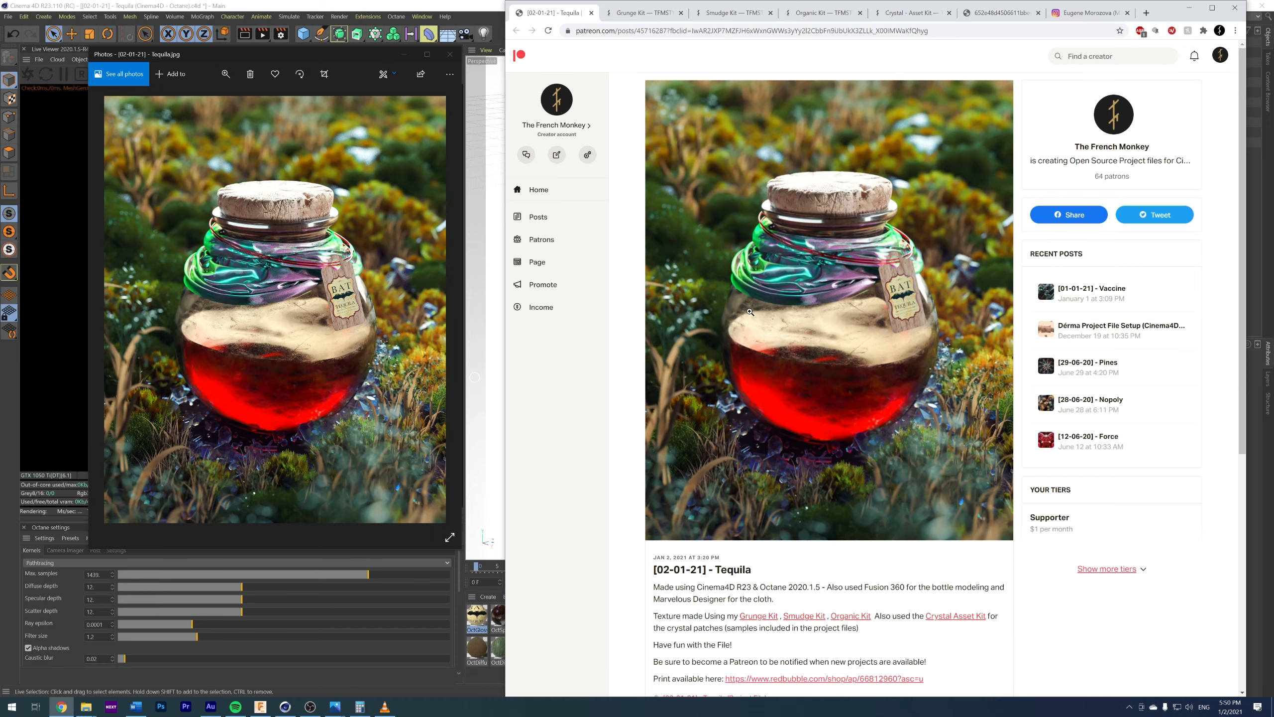
# - View the Grunge Kit, Smudge Kit, Organic Kit and Crystal Asset Kit product pages and read the crystal kit's overview
pyautogui.click(667, 12)
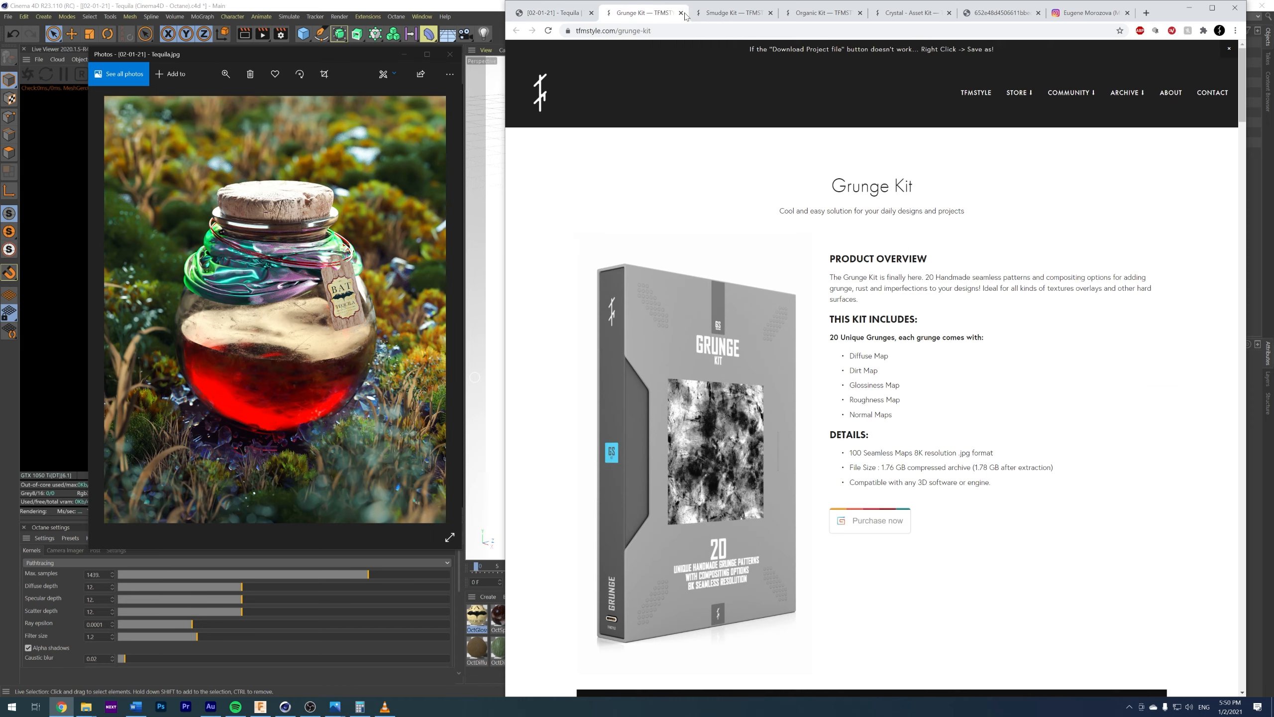
pyautogui.click(734, 14)
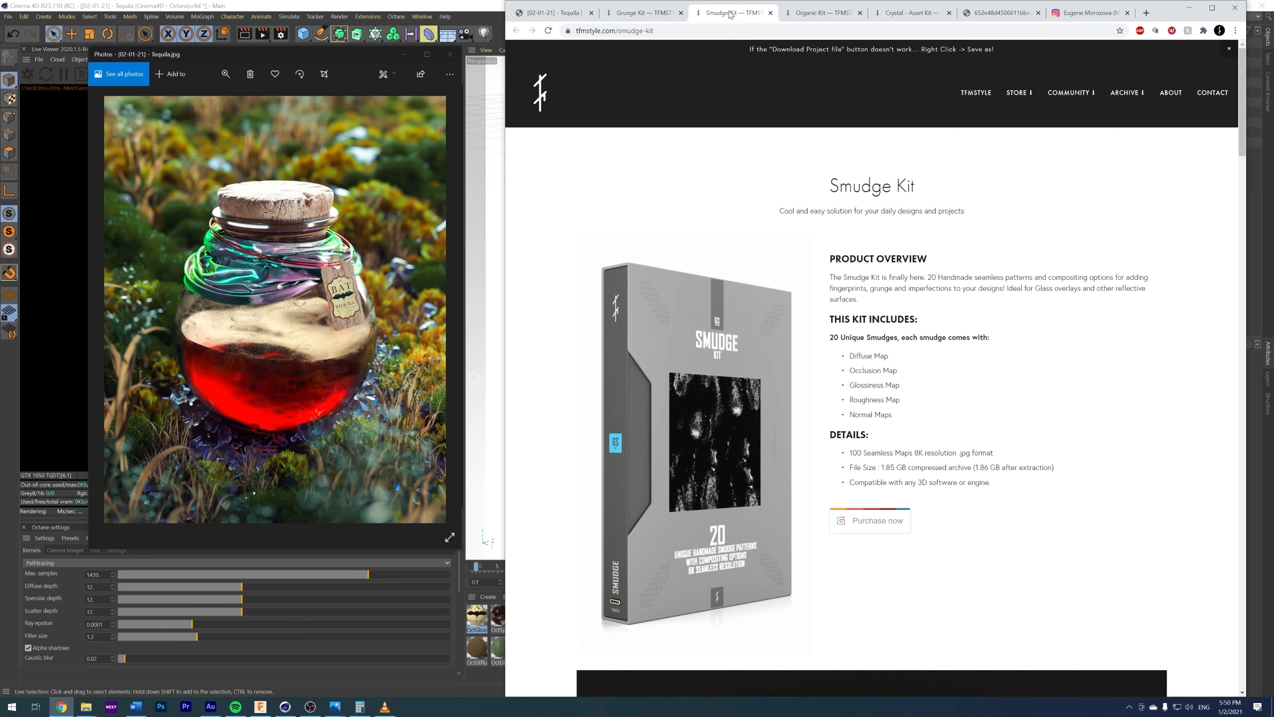
pyautogui.click(828, 12)
pyautogui.click(911, 12)
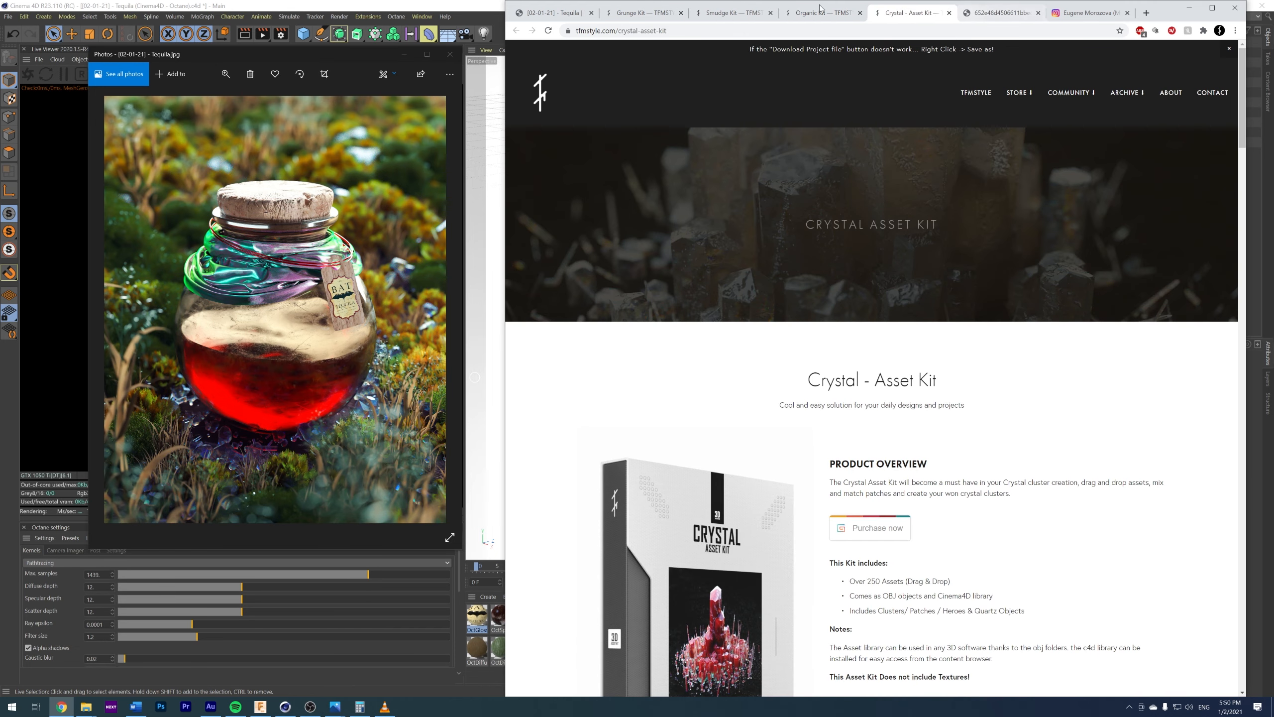
pyautogui.scroll(-3, 778, 201)
pyautogui.scroll(-3, 703, 322)
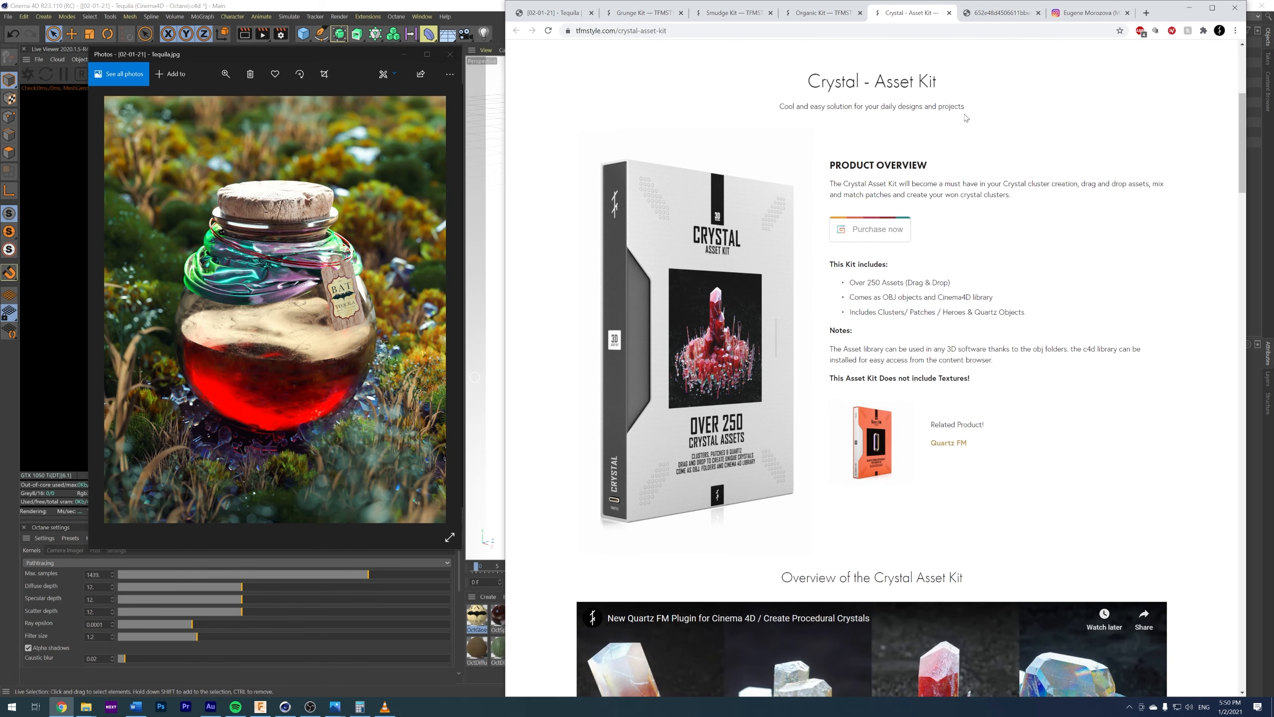
# - Read the Organic Kit's product overview and return to the Smudge Kit page
pyautogui.click(828, 14)
pyautogui.scroll(-3, 803, 200)
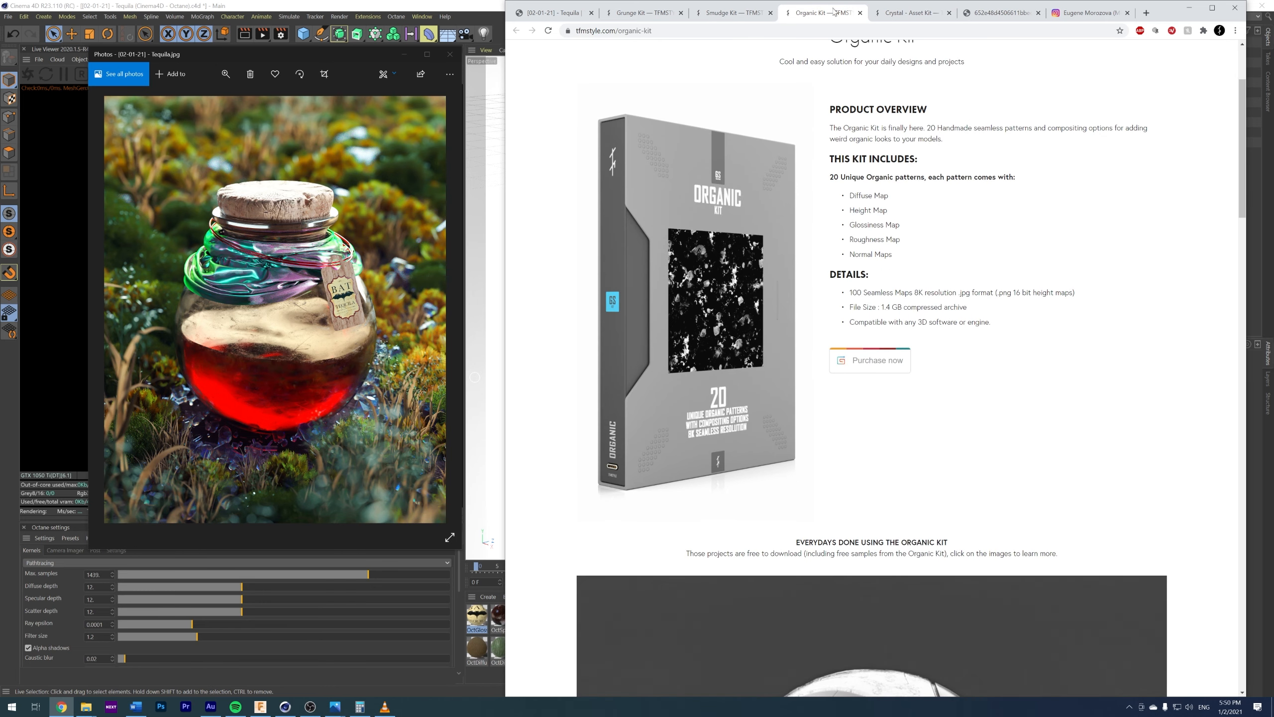
pyautogui.click(733, 16)
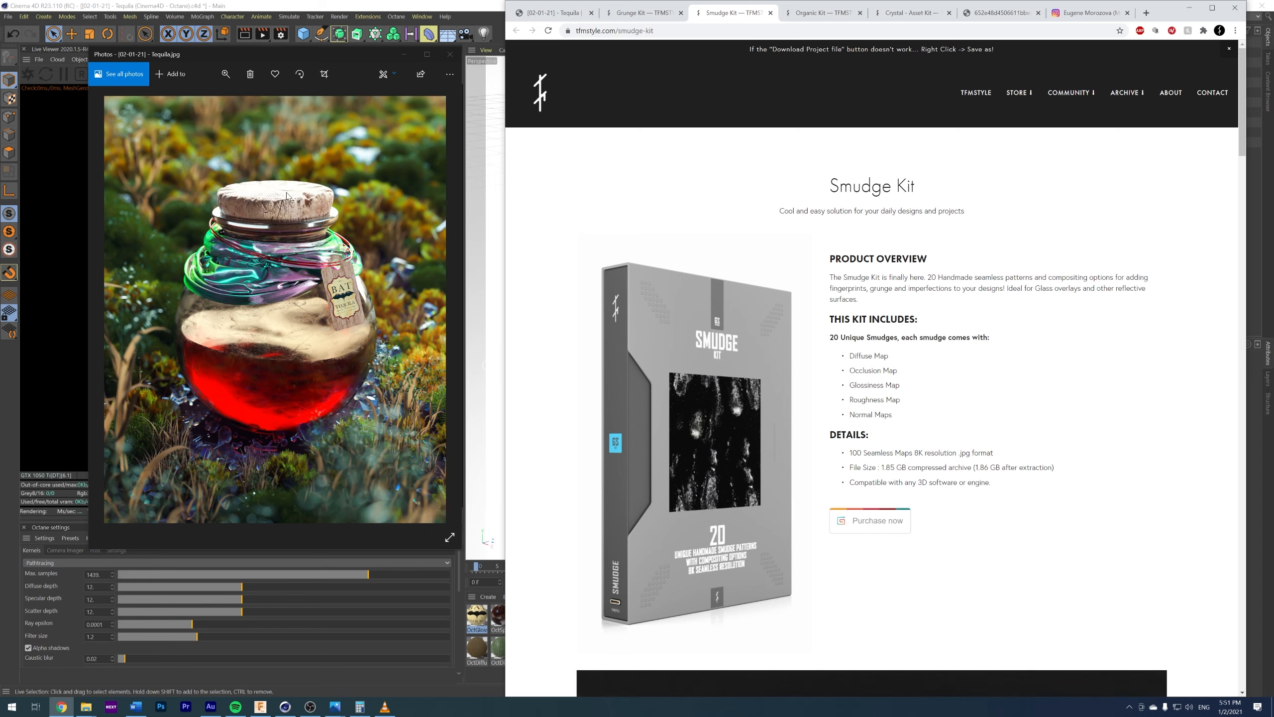
# - Switch back to Cinema 4D, open Octane's LiveDB manager and place its window over the Live Viewer and viewport
pyautogui.click(495, 37)
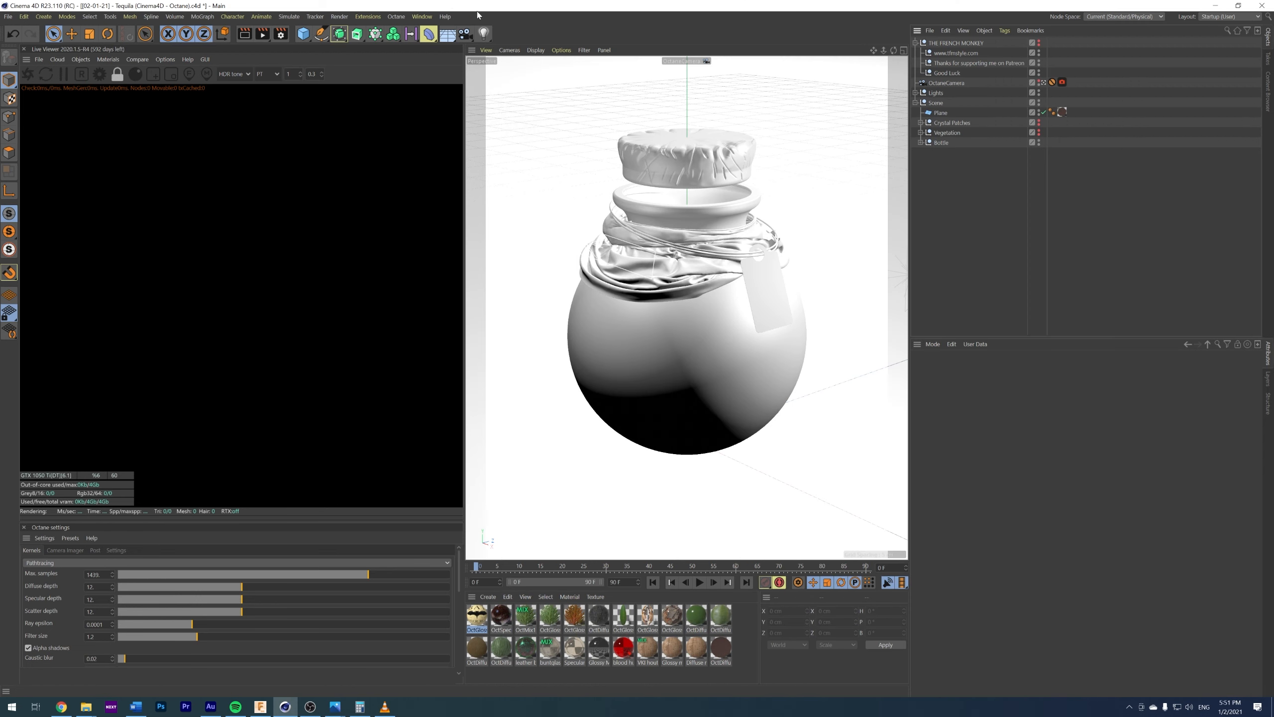
pyautogui.click(81, 60)
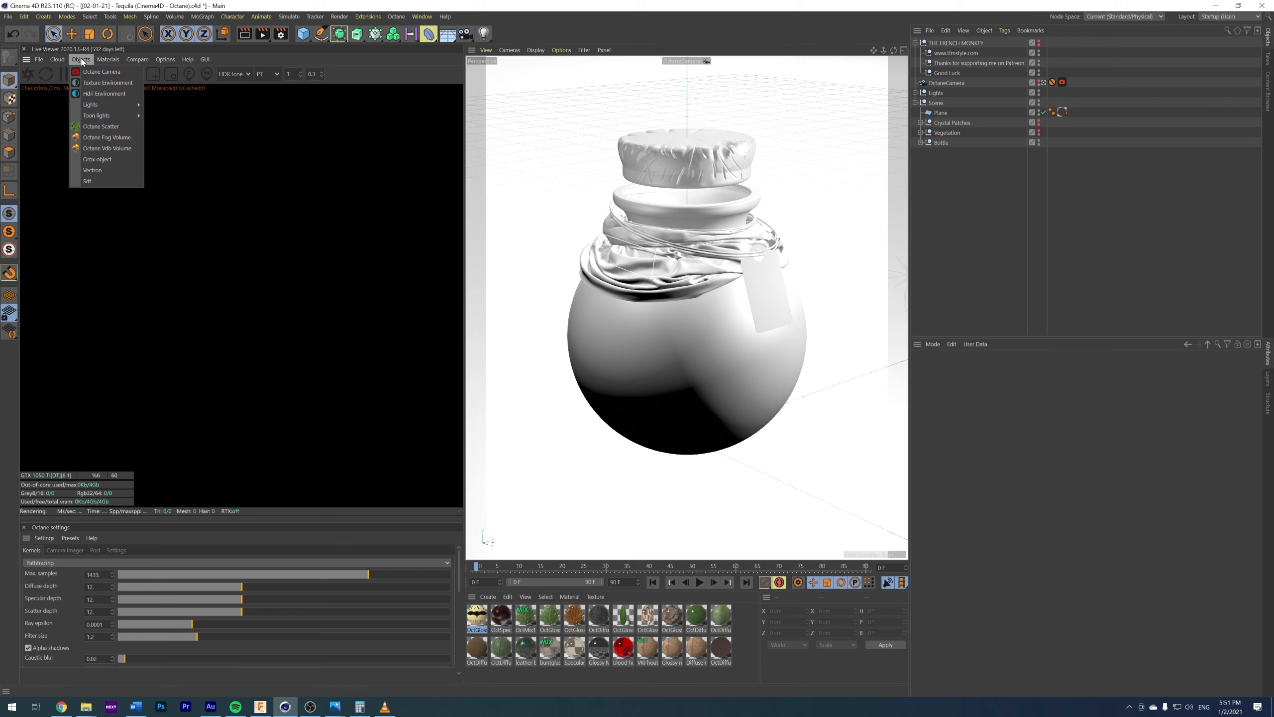
pyautogui.click(81, 59)
pyautogui.click(108, 60)
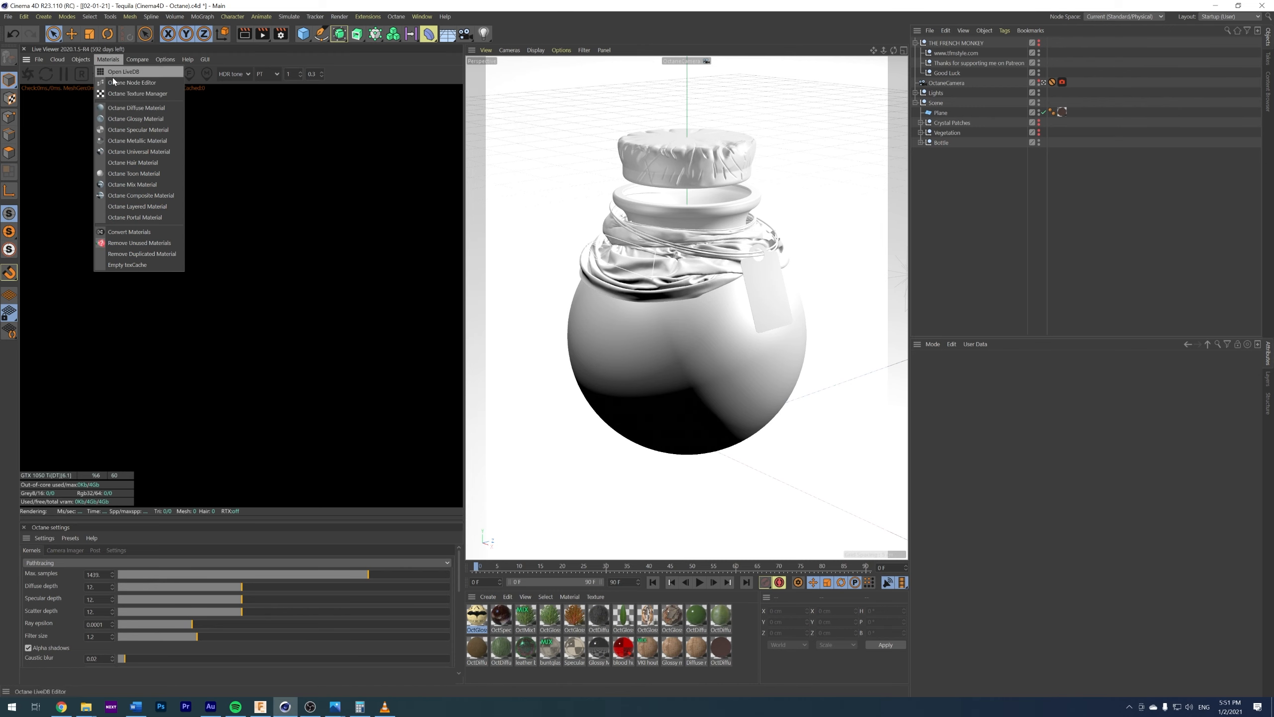
pyautogui.click(120, 73)
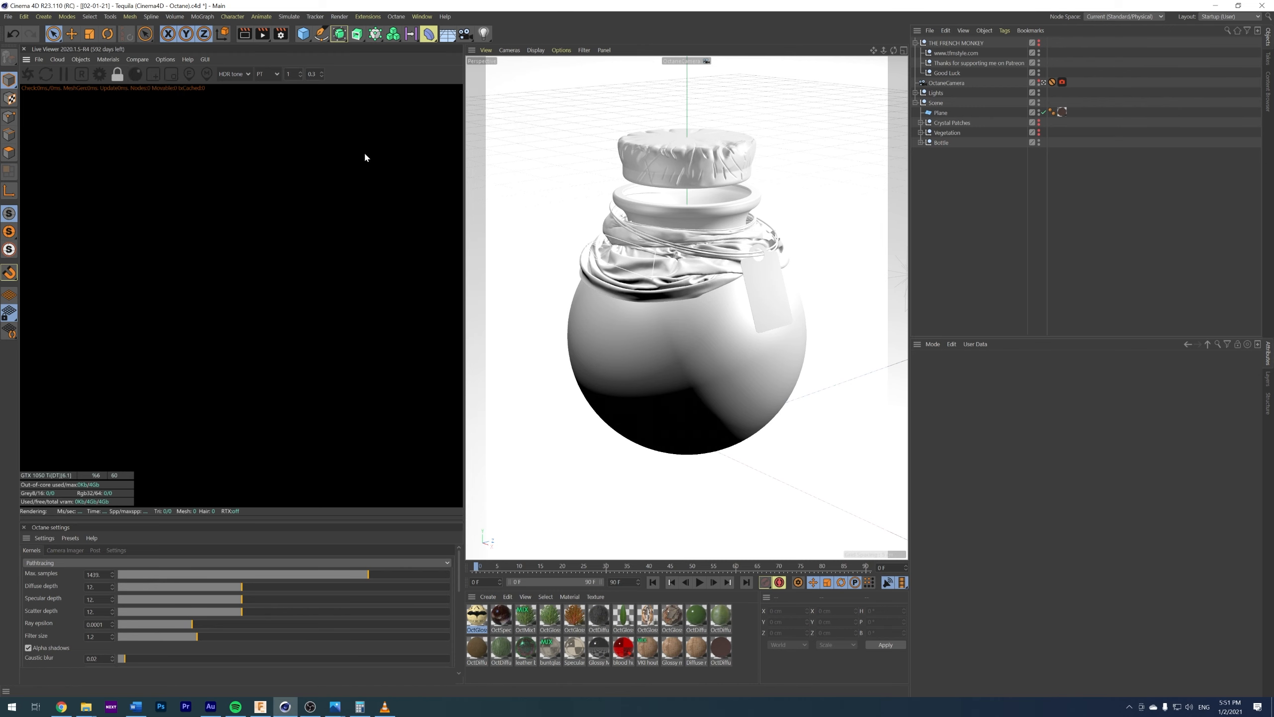
pyautogui.moveTo(449, 311); pyautogui.dragTo(326, 310)
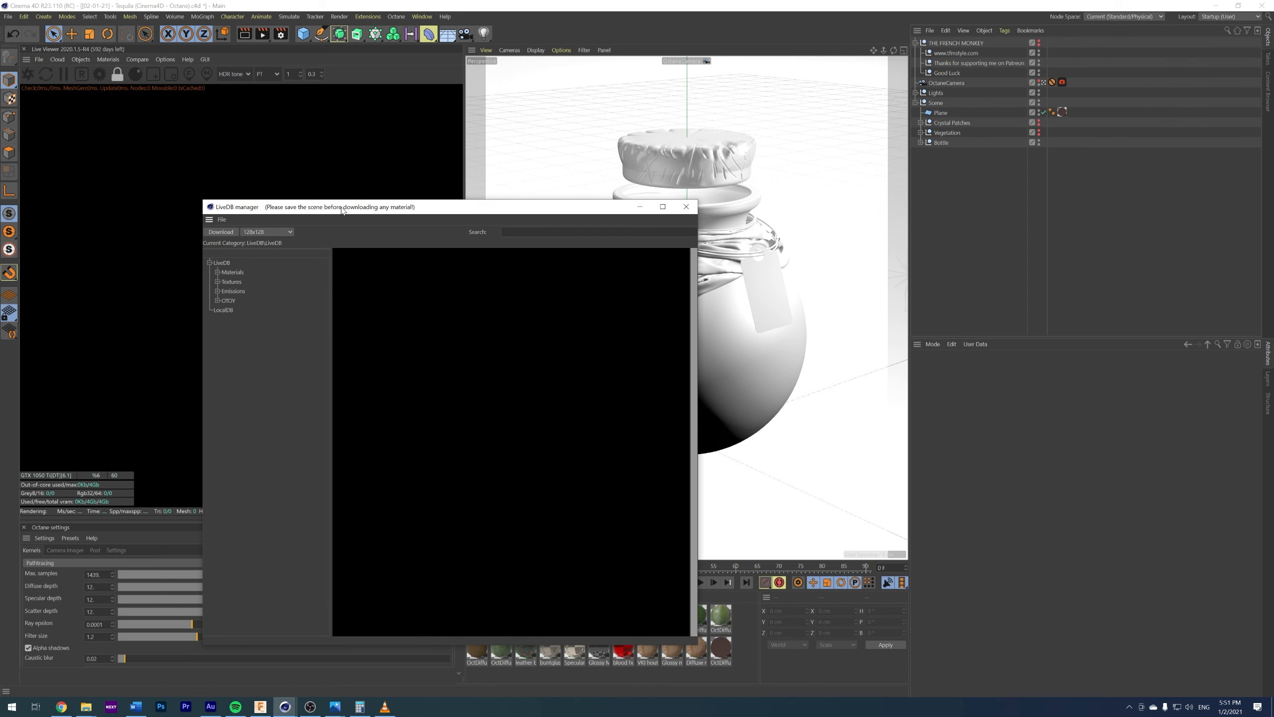
pyautogui.moveTo(341, 206); pyautogui.dragTo(381, 104)
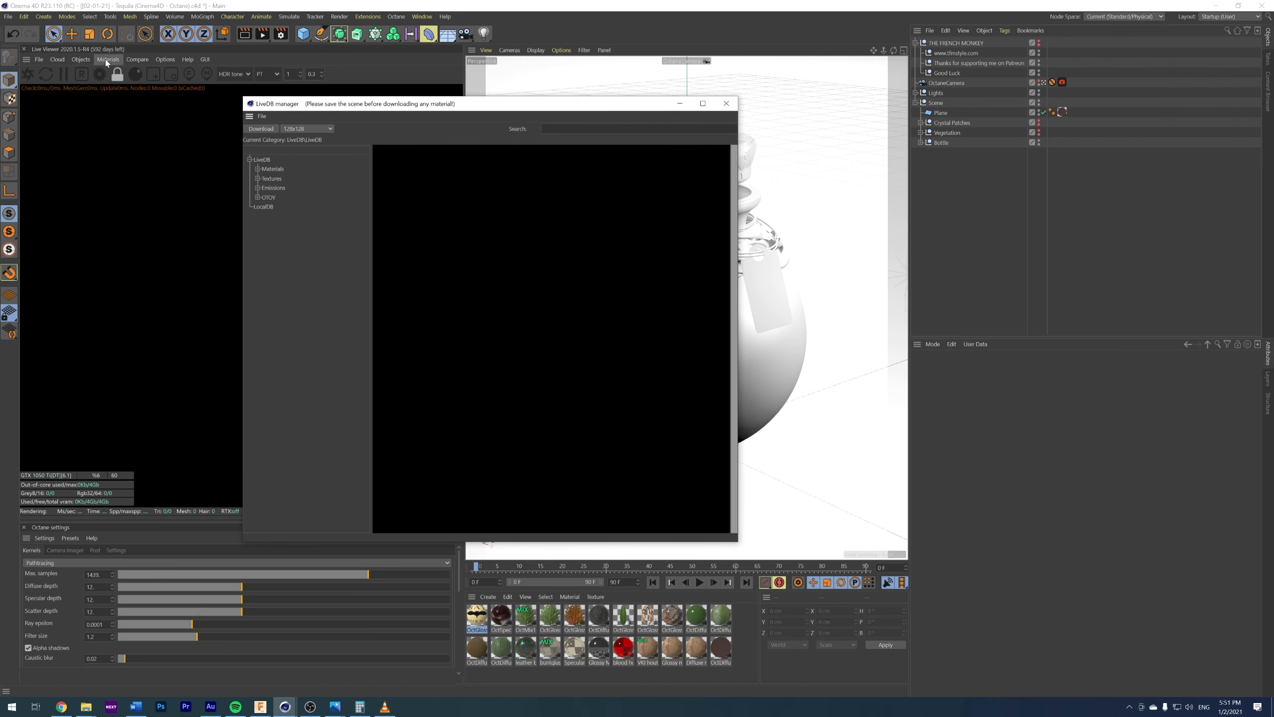
pyautogui.click(107, 59)
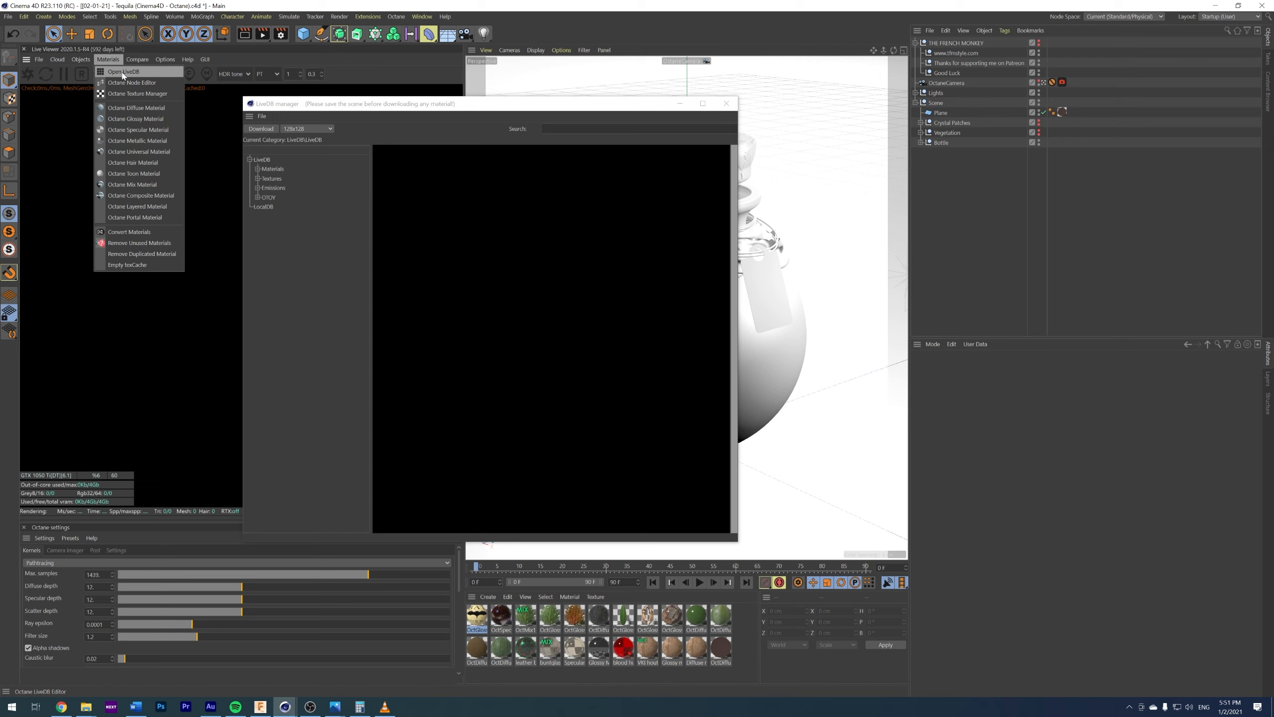
# - Browse the LiveDB materials in the Organic > Wood category and widen the manager window to show more previews
pyautogui.click(257, 169)
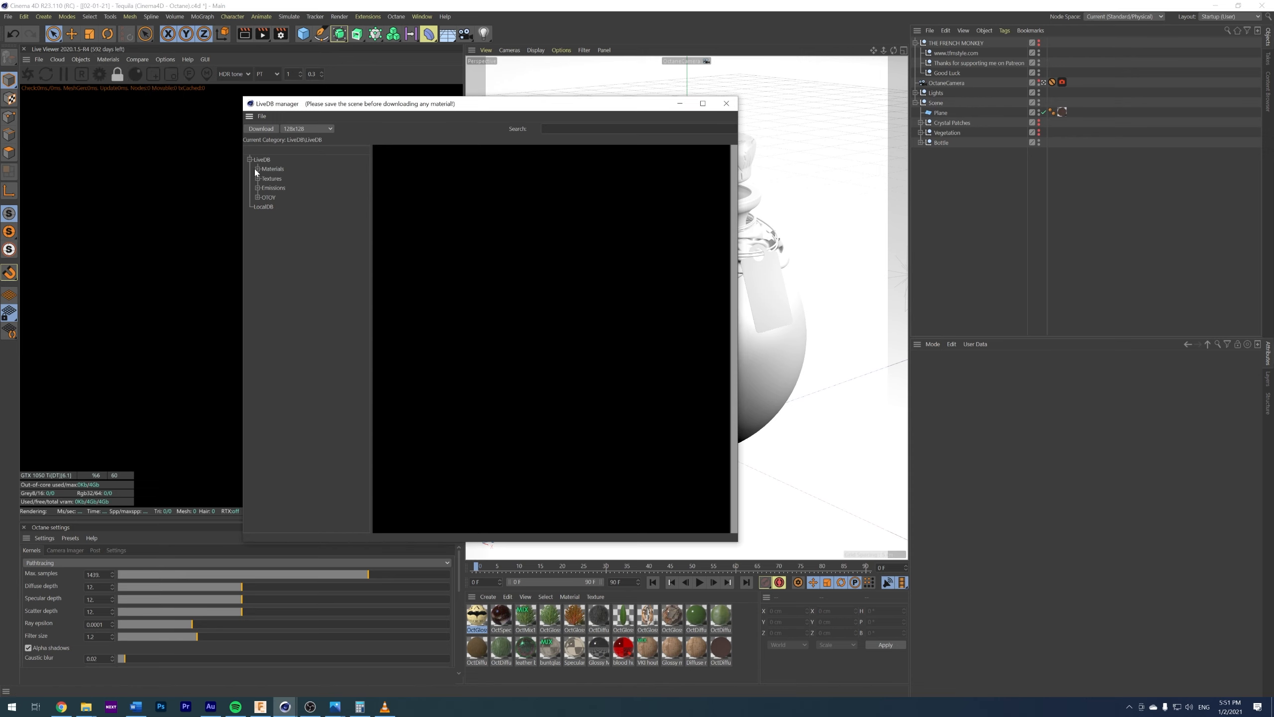
pyautogui.click(256, 169)
pyautogui.click(266, 178)
pyautogui.click(284, 188)
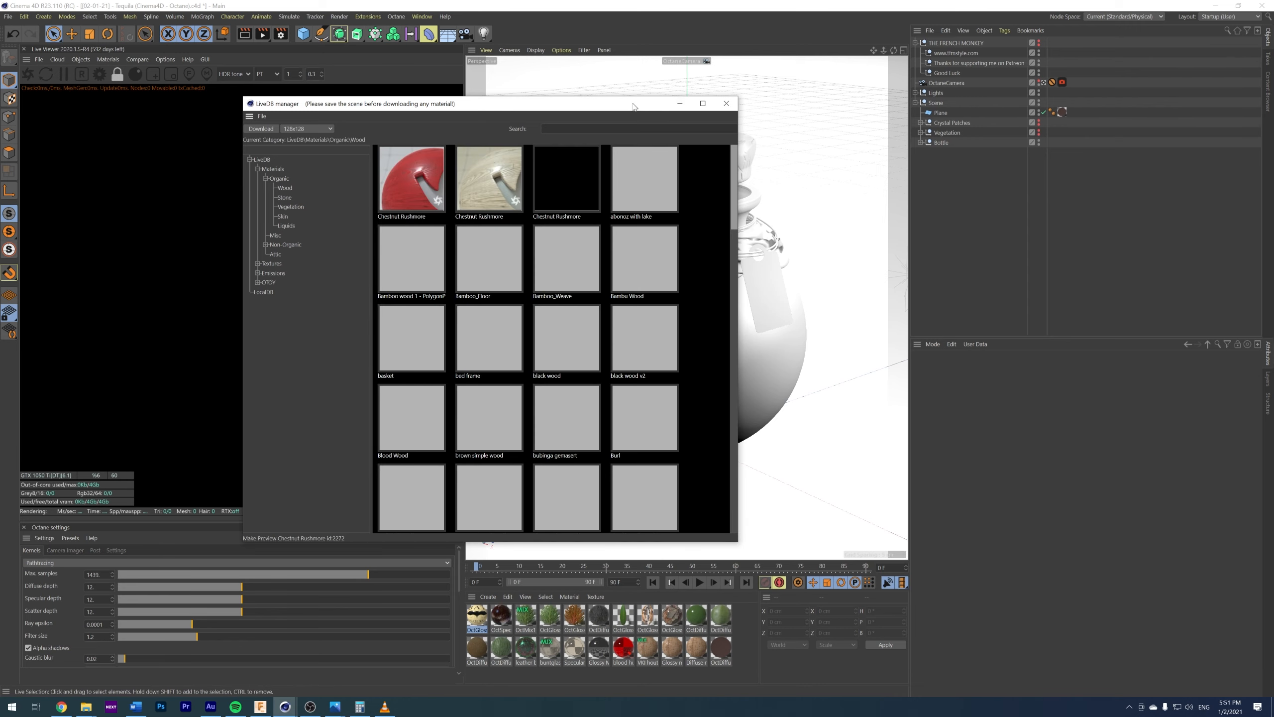
pyautogui.moveTo(635, 103); pyautogui.dragTo(435, 62)
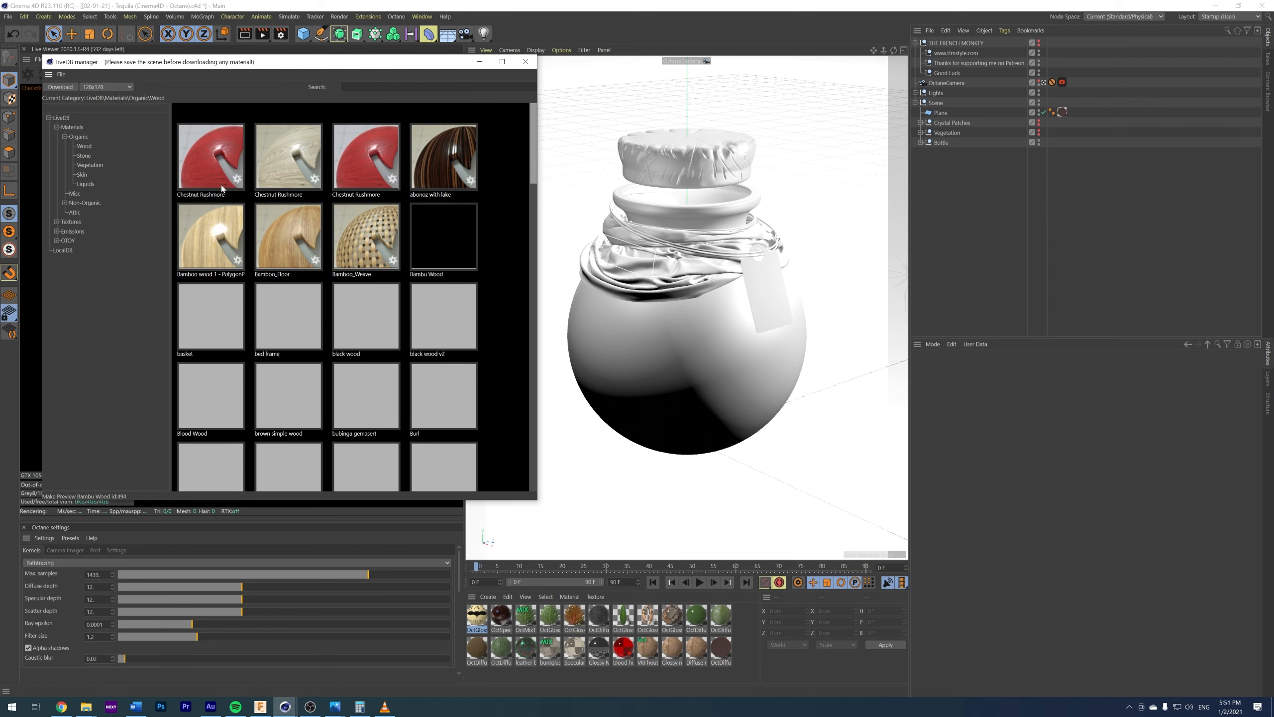
pyautogui.moveTo(536, 220); pyautogui.dragTo(786, 198)
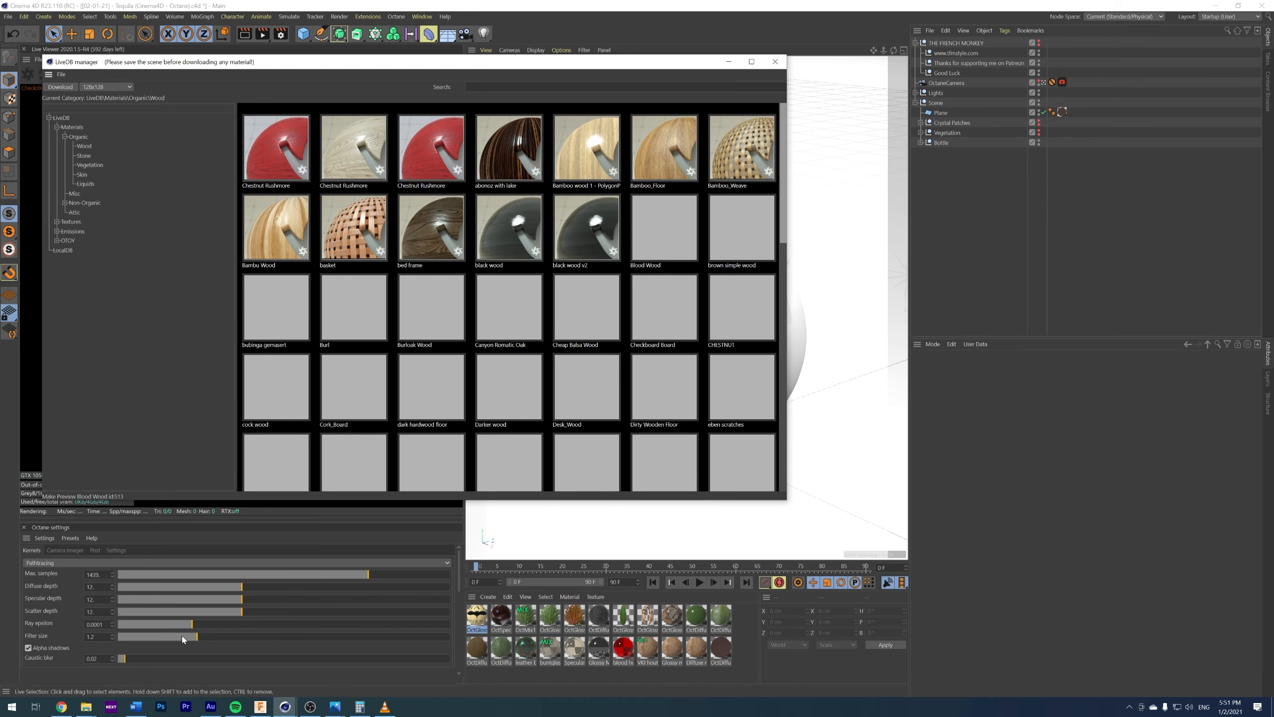
# - Switch to Photos and view the finished Tequila render maximized
pyautogui.click(335, 707)
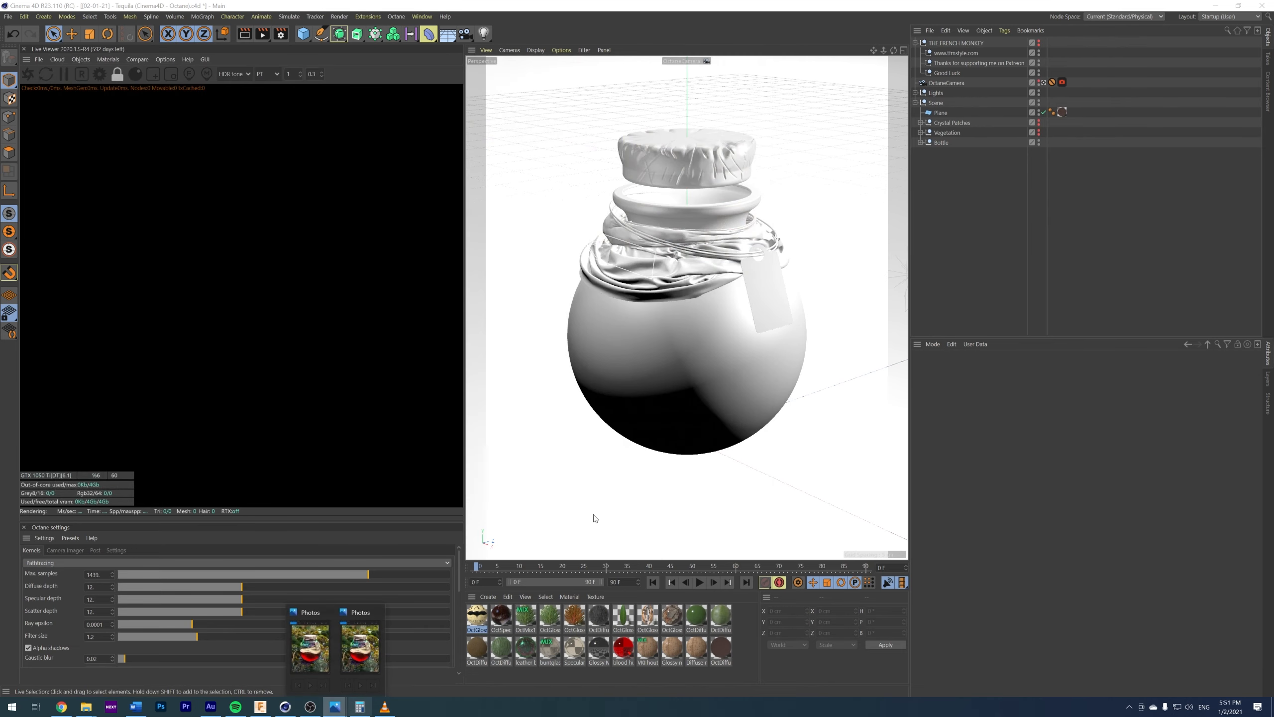
pyautogui.click(335, 665)
pyautogui.moveTo(540, 97); pyautogui.dragTo(655, 4)
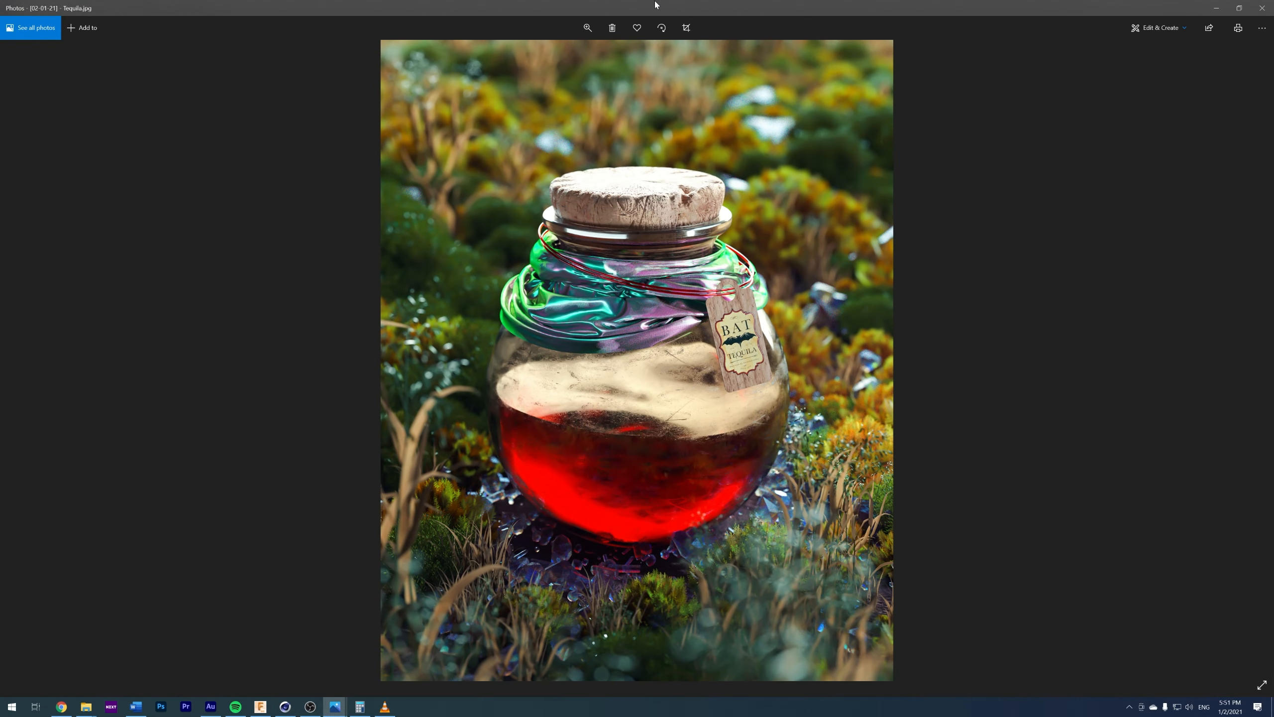